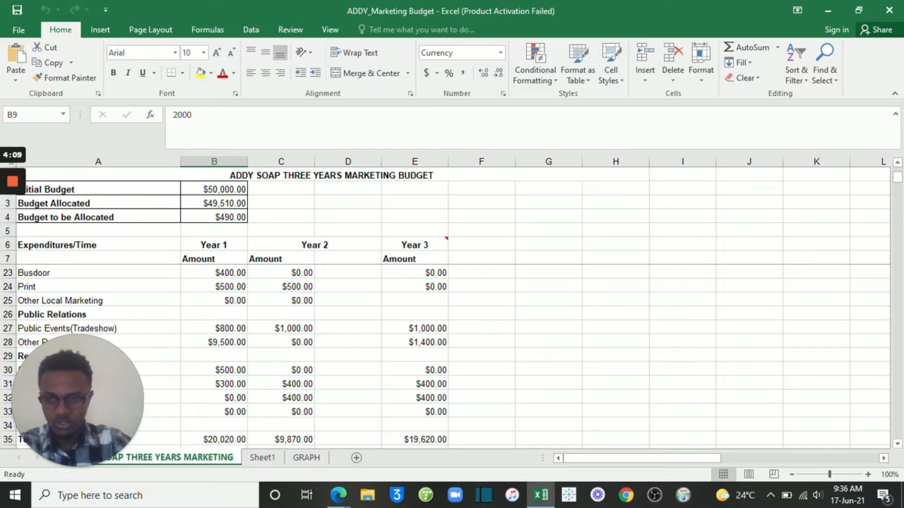
Step: Fill the Expenditures/Time header cell A6 with the blue theme colour
left_click(98, 244)
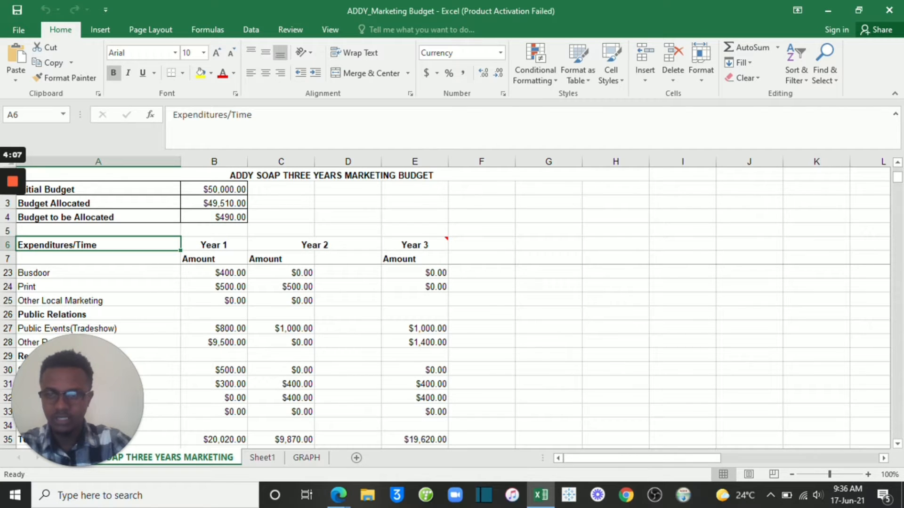
left_click(211, 73)
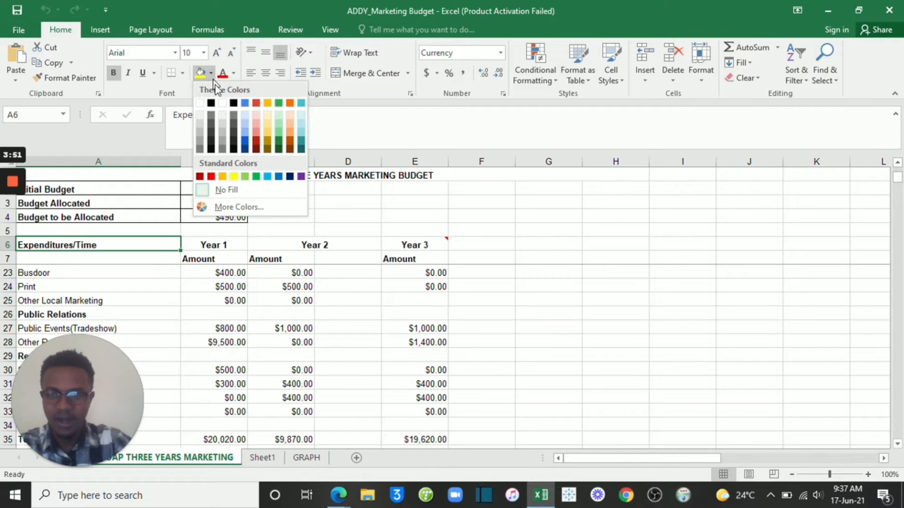
left_click(245, 103)
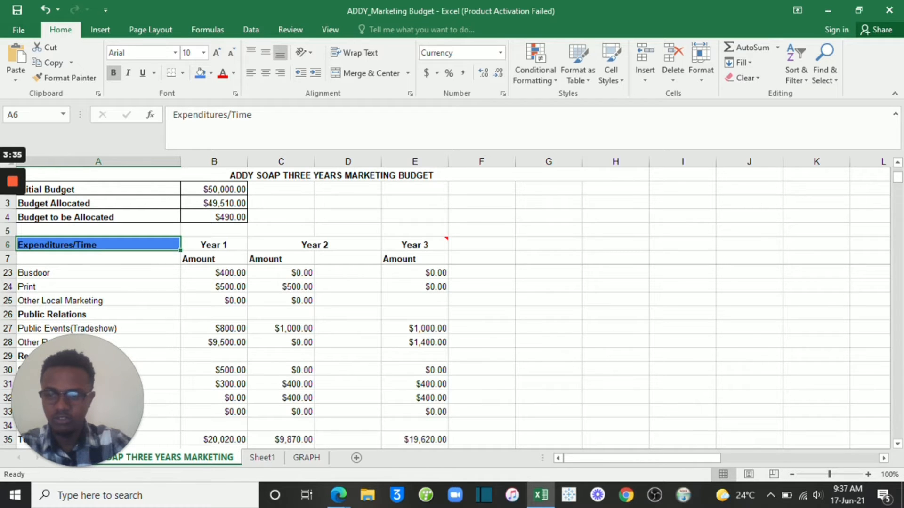
Step: Copy the formatting of header cell A6 onto the Year 1 to Year 3 headings in B6:E6 with Format Painter
left_click(214, 244)
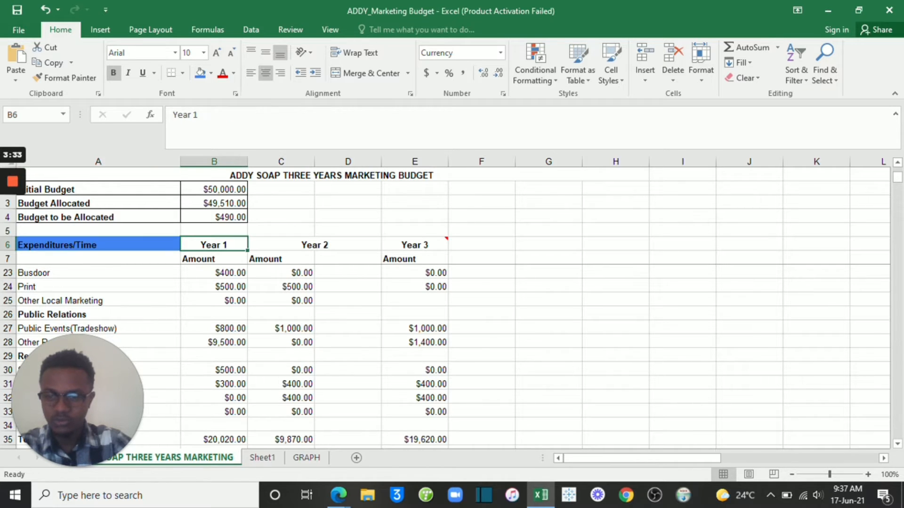
left_click(98, 244)
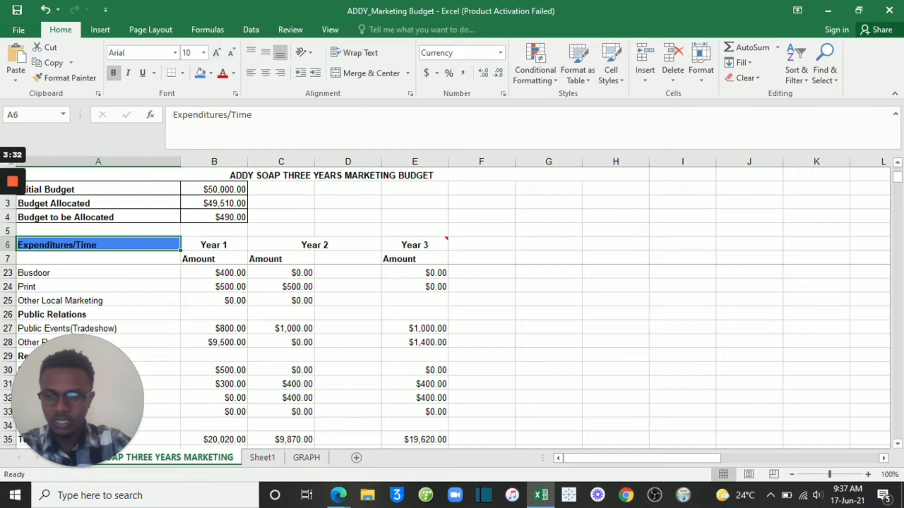
left_click(77, 83)
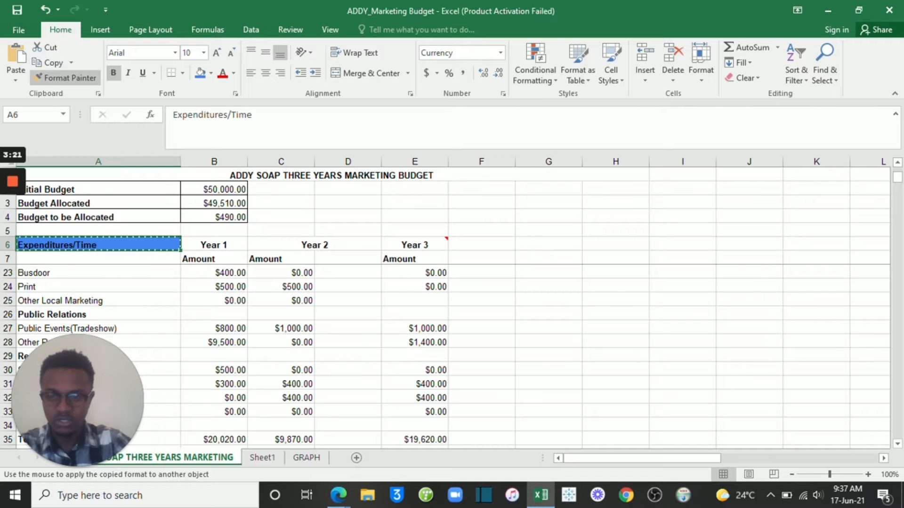
left_click_drag(212, 244, 424, 245)
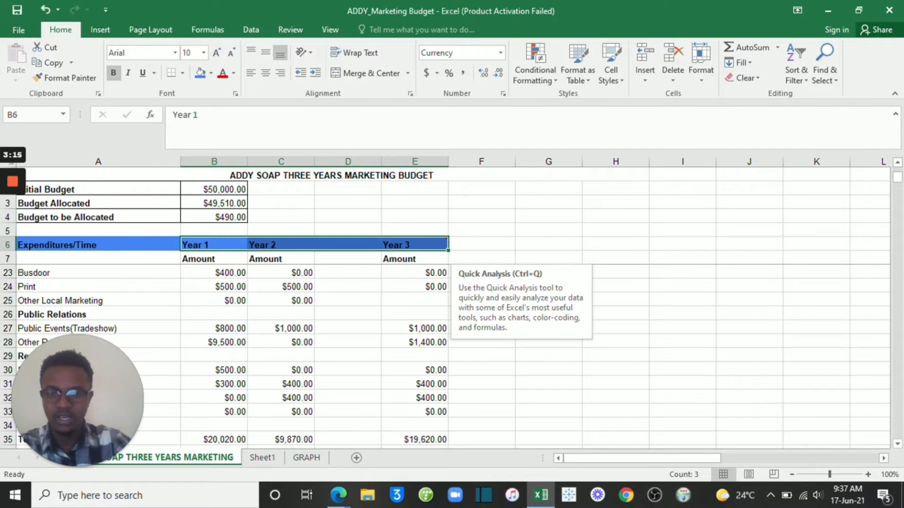
left_click(281, 286)
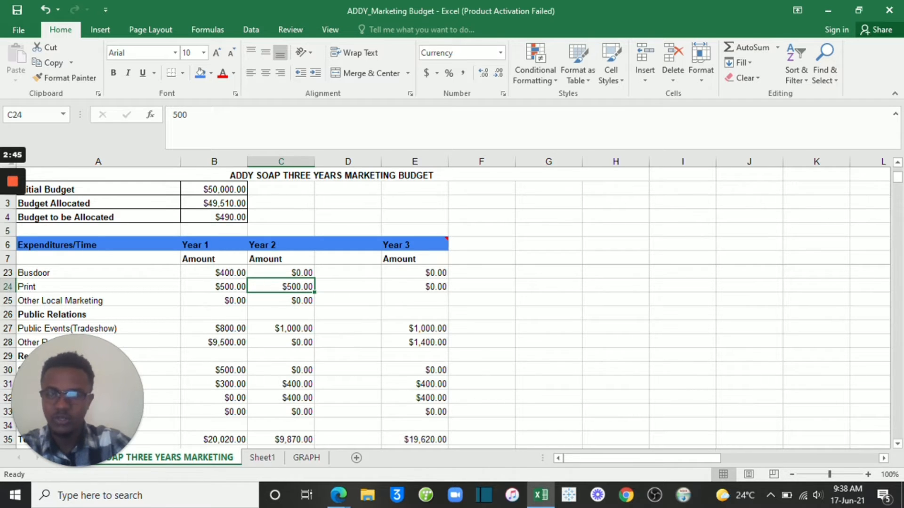
Step: Fill the initial, allocated and to-be-allocated budget amounts in B2:B4 with standard yellow
left_click(214, 189)
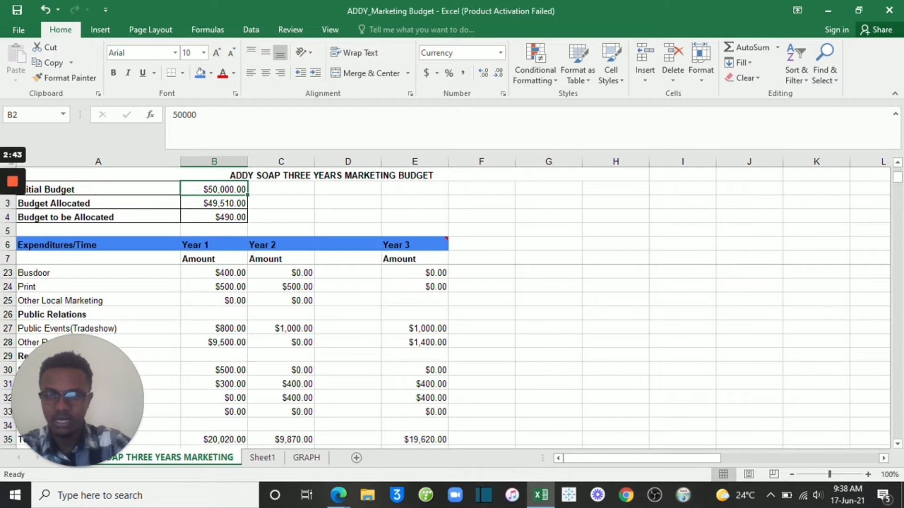
left_click(211, 75)
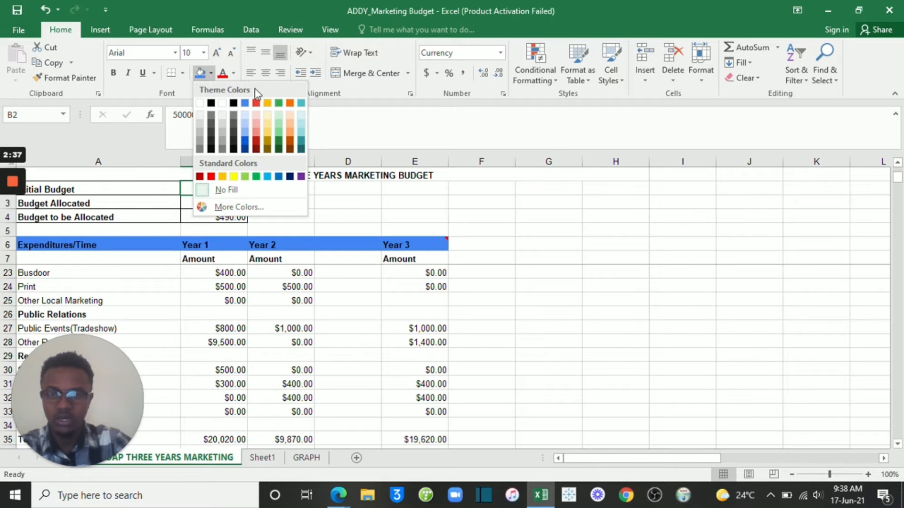
left_click(233, 176)
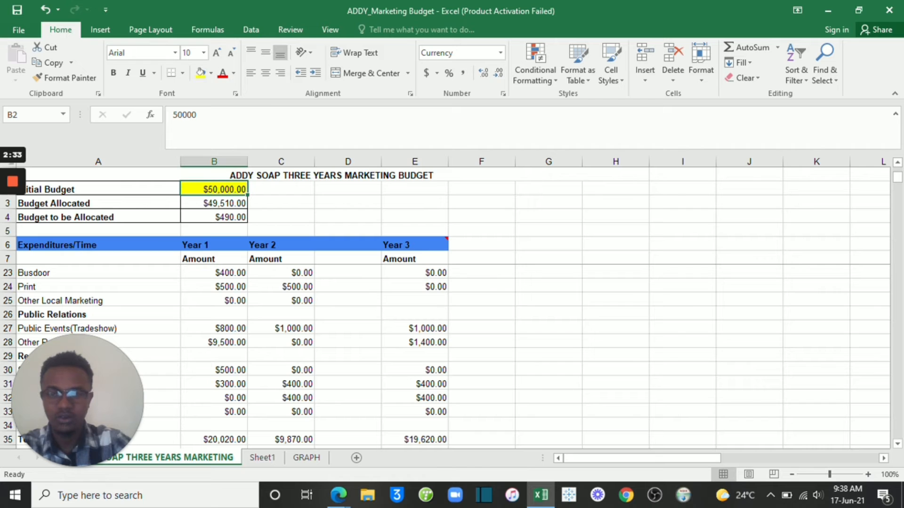
left_click(214, 204)
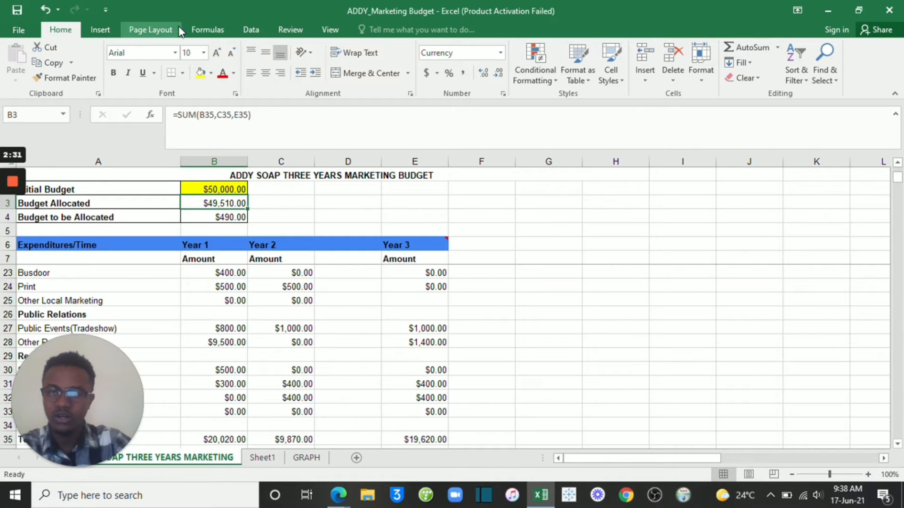
left_click(211, 74)
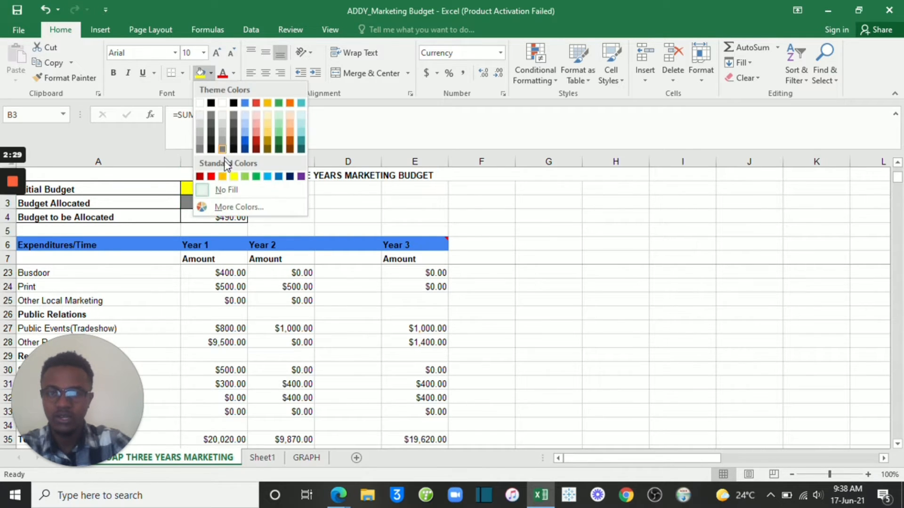
left_click(233, 176)
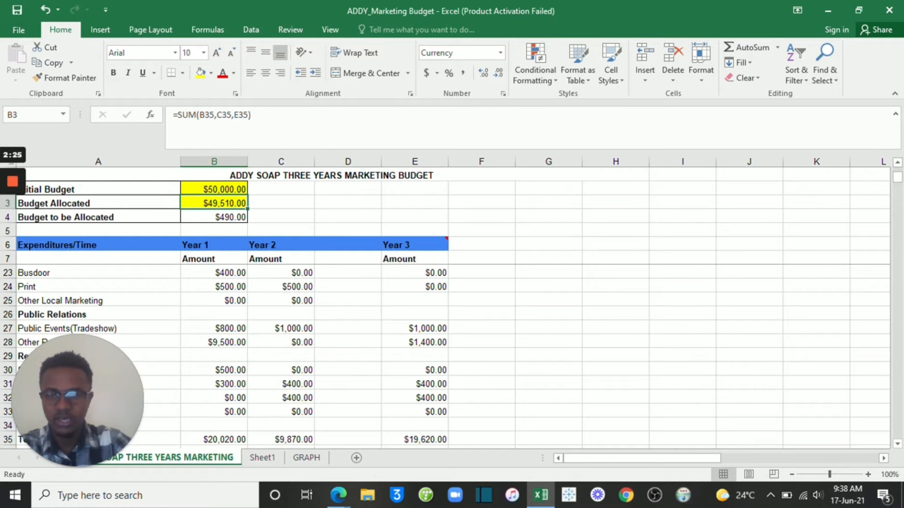
left_click_drag(214, 189, 214, 217)
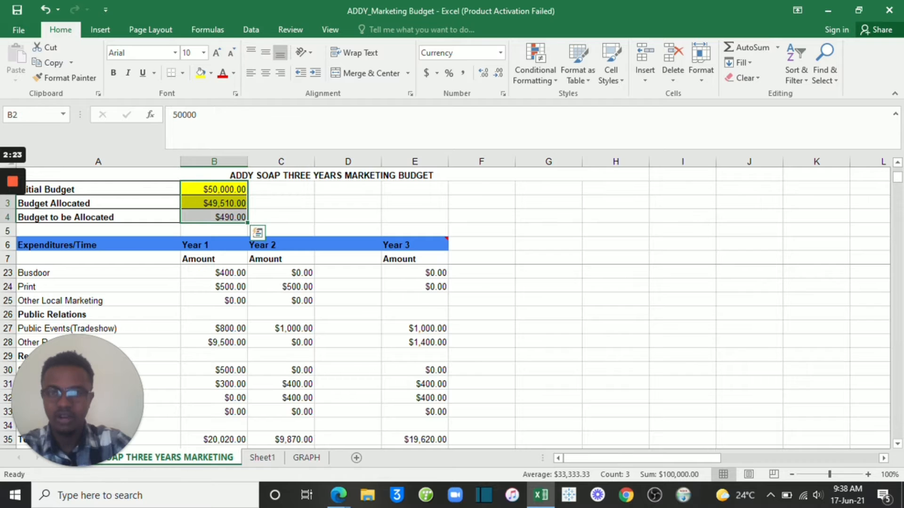
left_click(211, 73)
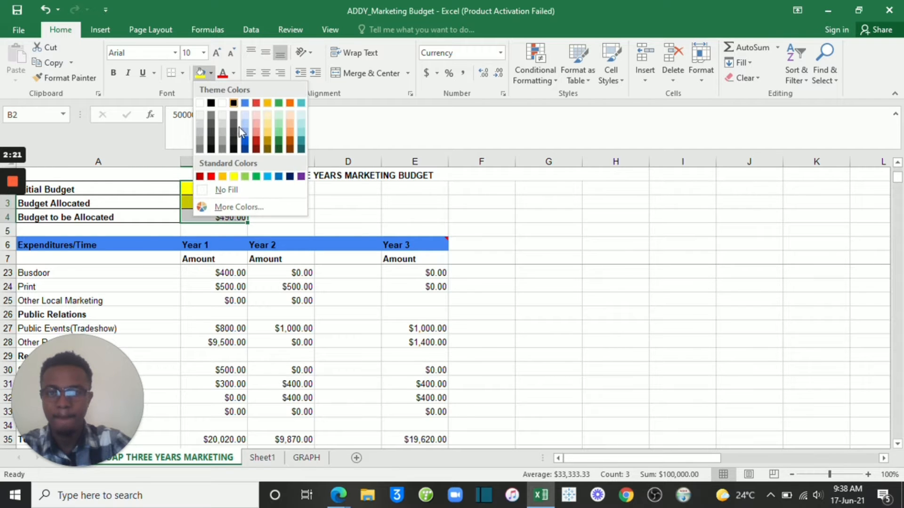
left_click(234, 176)
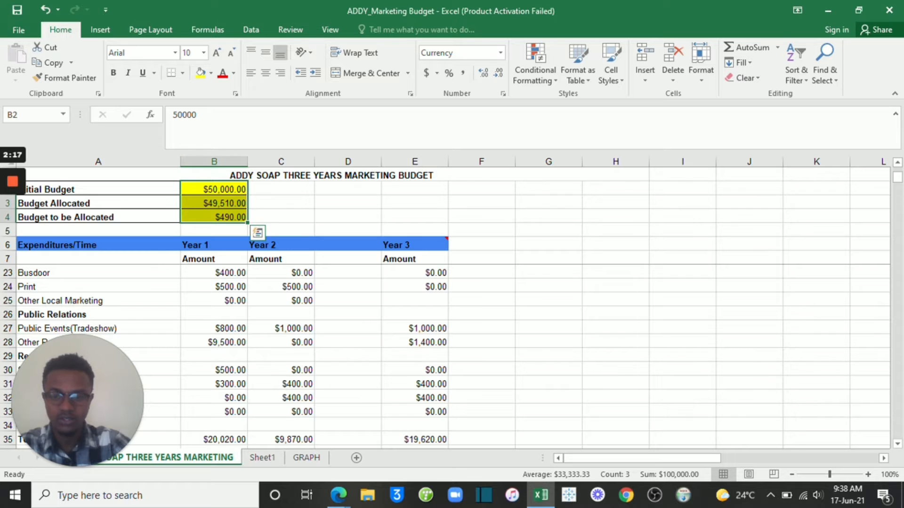
left_click(281, 314)
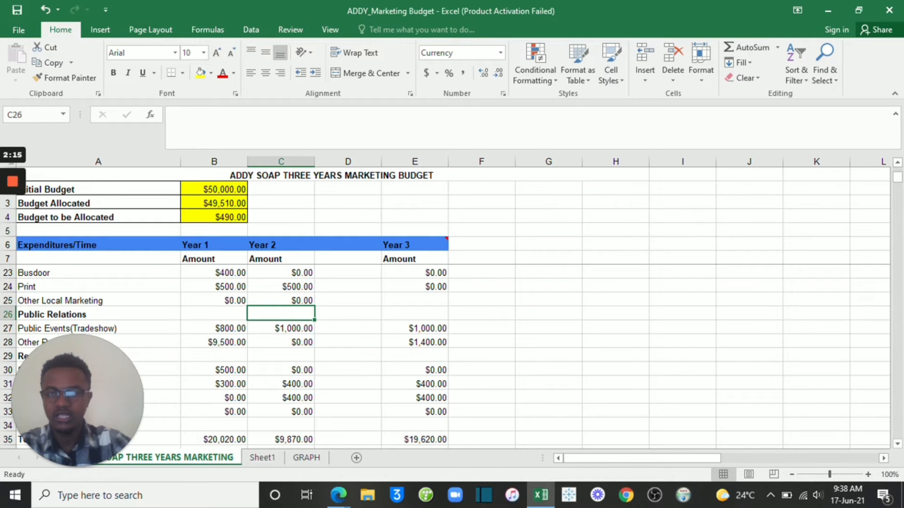
Step: Fill the three budget labels in A2:A4 with standard red
left_click_drag(94, 189, 95, 217)
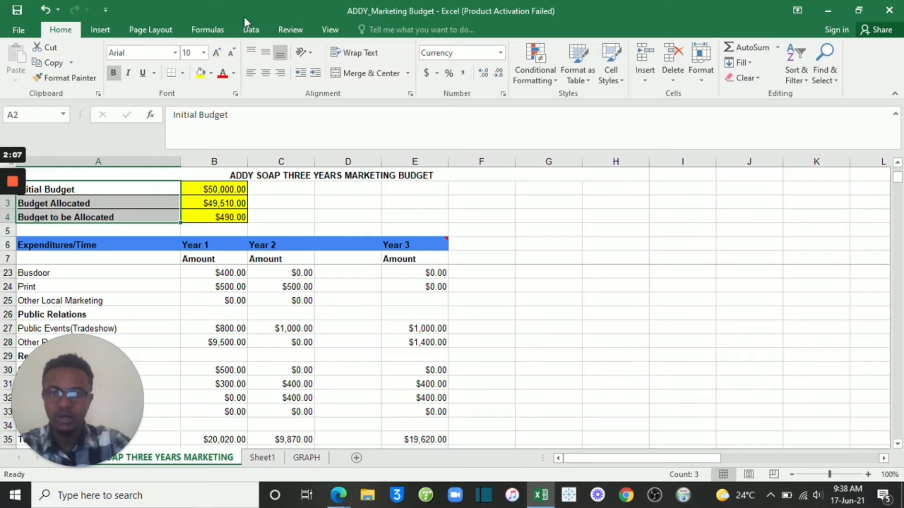
left_click(210, 73)
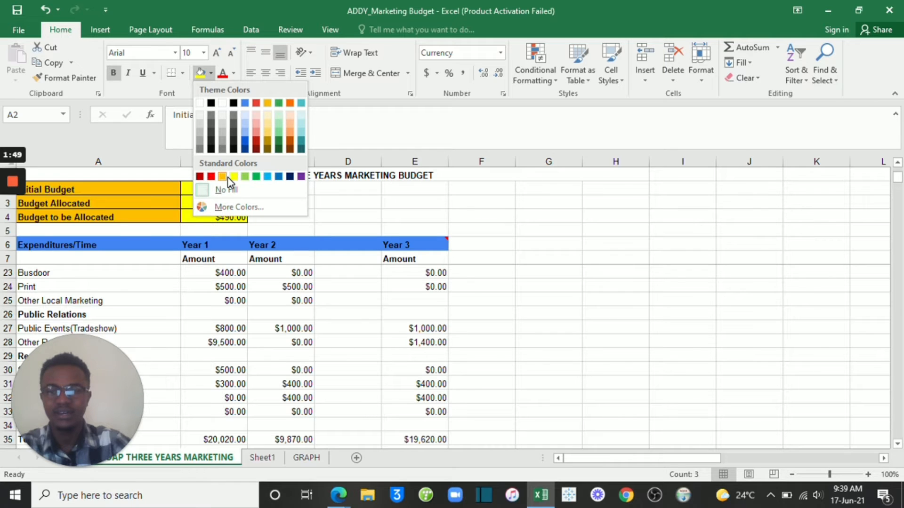
left_click(209, 177)
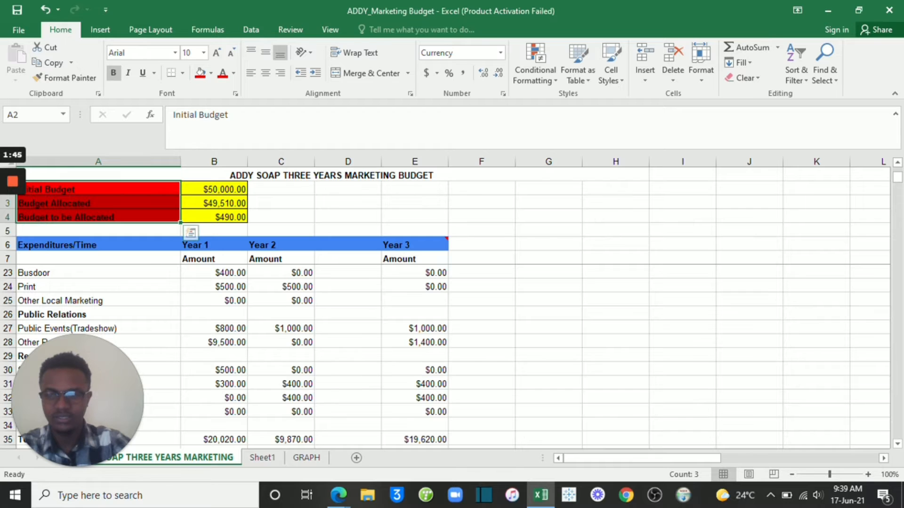
Step: Insert an entire row above the Research heading in row 29, directly below Other Public Relations
mouse_move(8, 184)
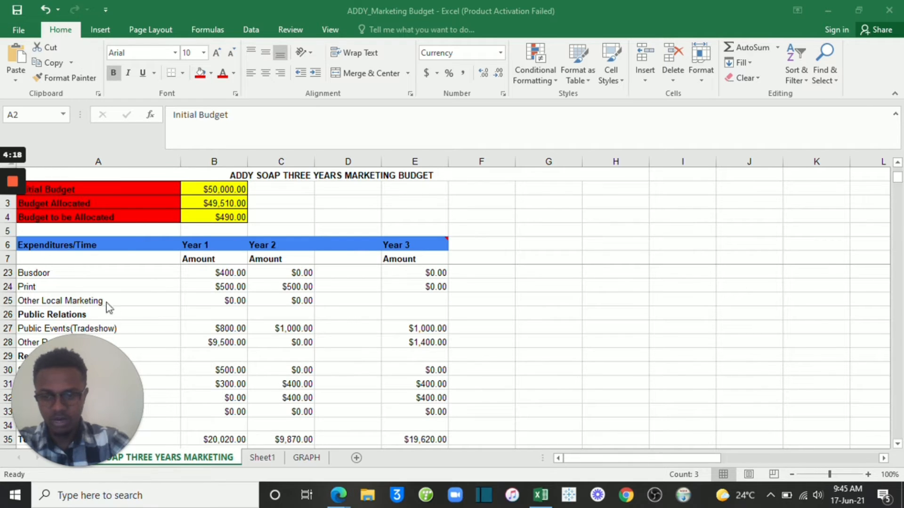
left_click(898, 179)
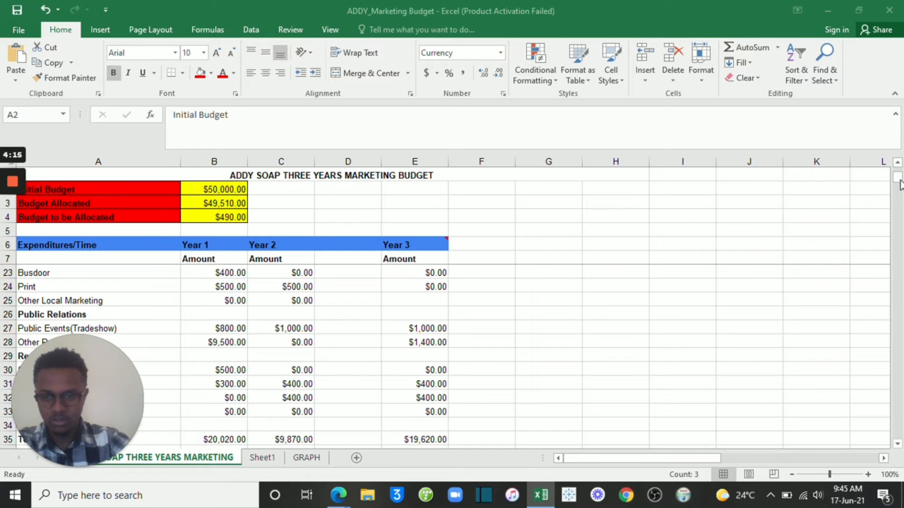
left_click(897, 444)
left_click(897, 443)
left_click(897, 443)
left_click(898, 444)
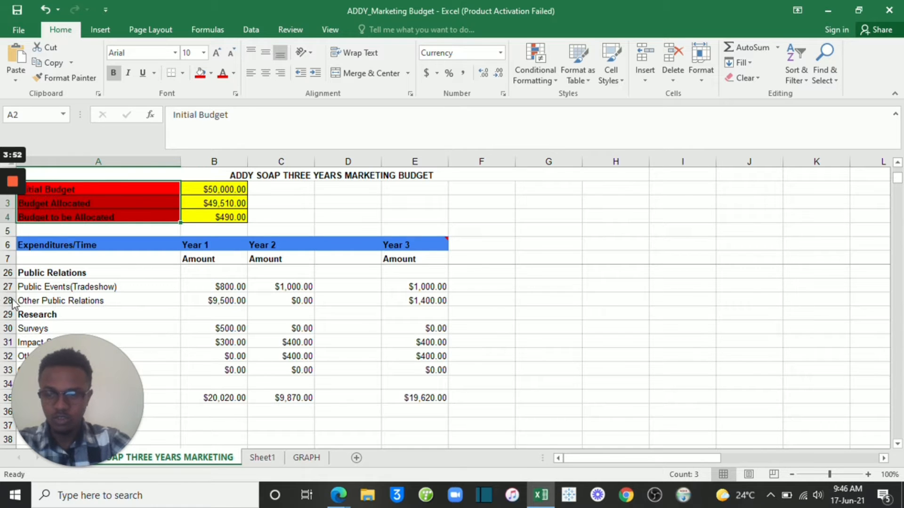
left_click(19, 304)
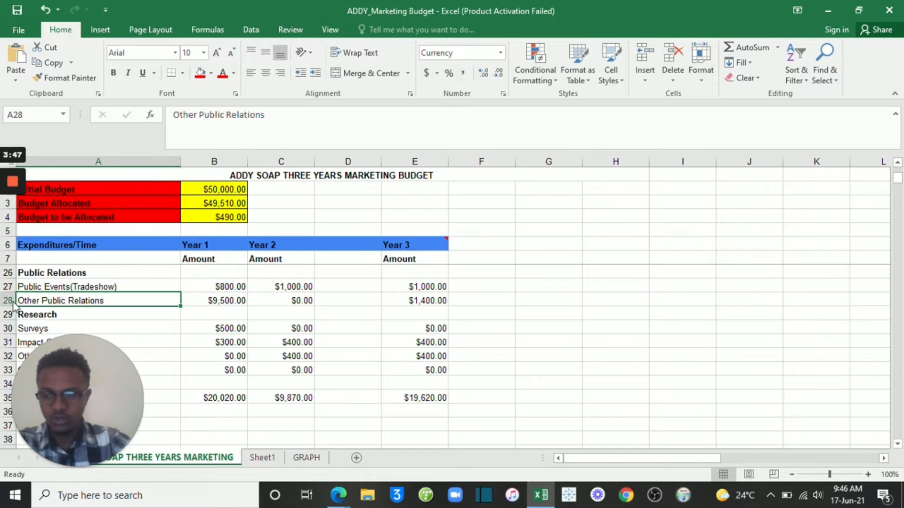
left_click(215, 300)
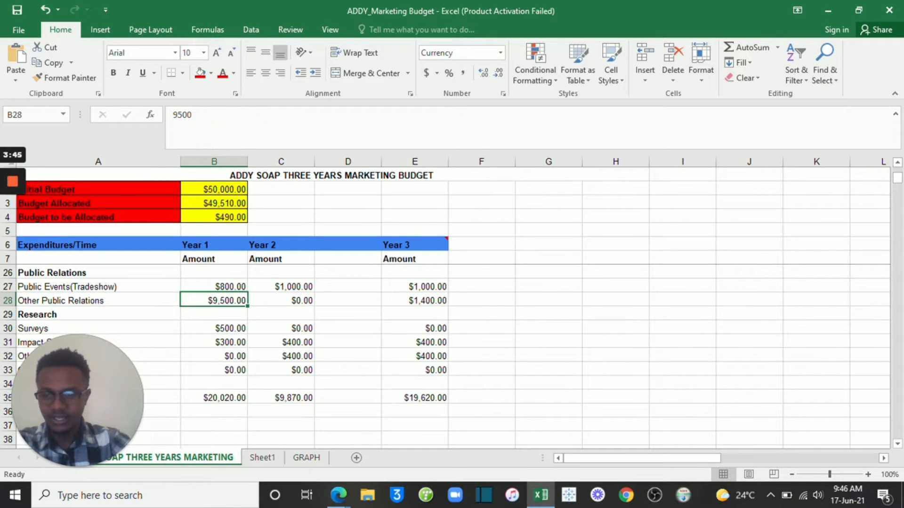
left_click(98, 314)
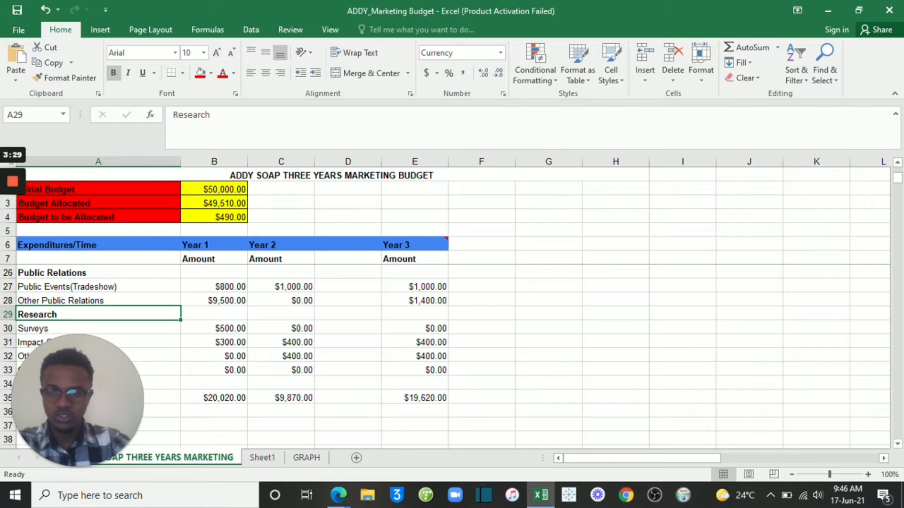
right_click(53, 313)
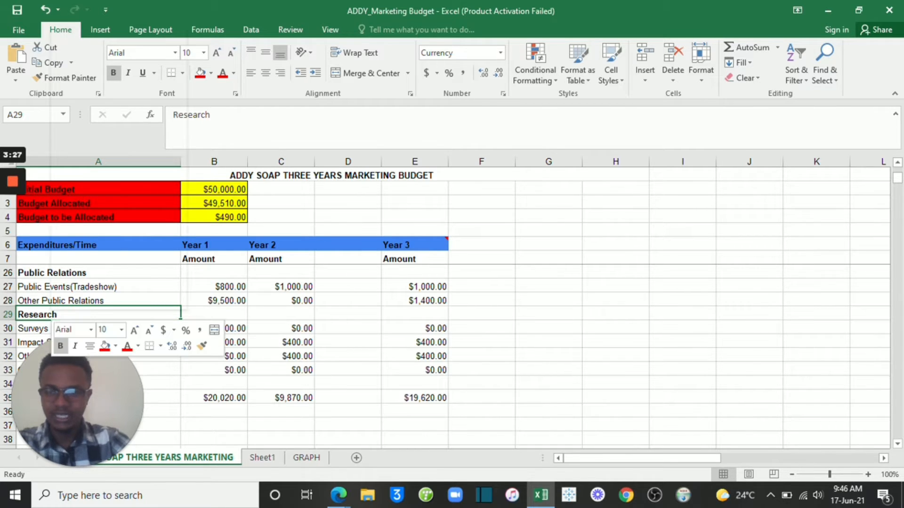
left_click(86, 138)
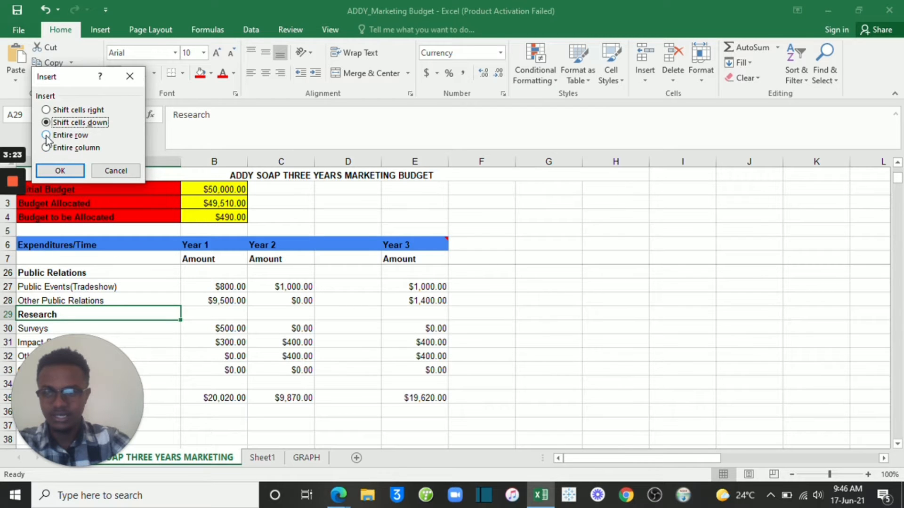
left_click(66, 135)
left_click(59, 171)
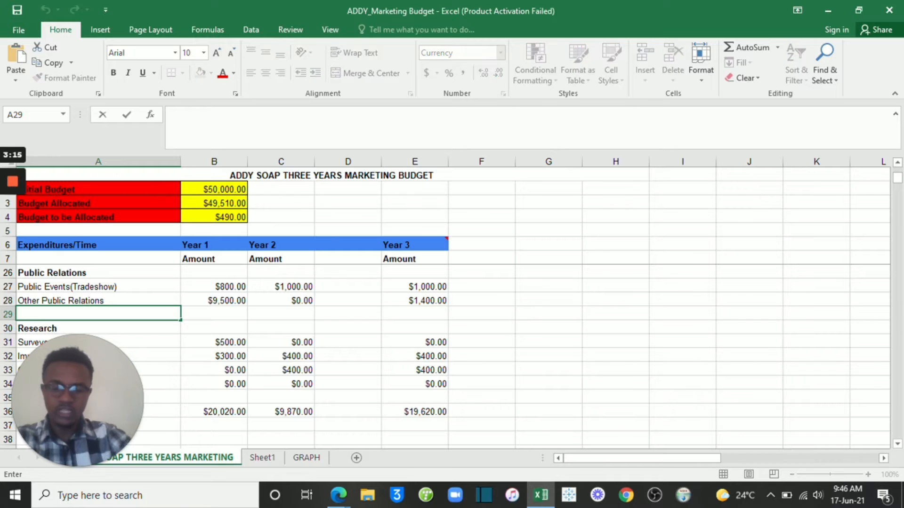
Step: Enter the label "Total Public Relations" in cell A29 of the empty row
type("Total")
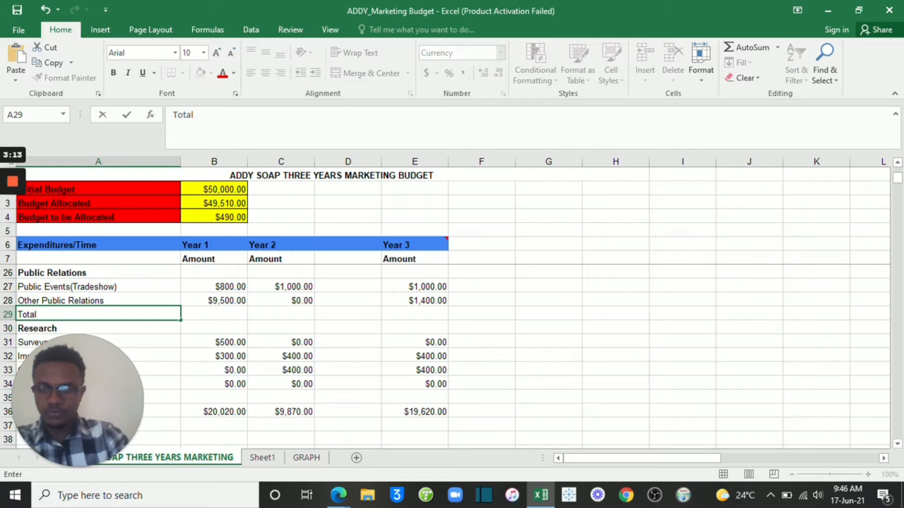
type(" Public")
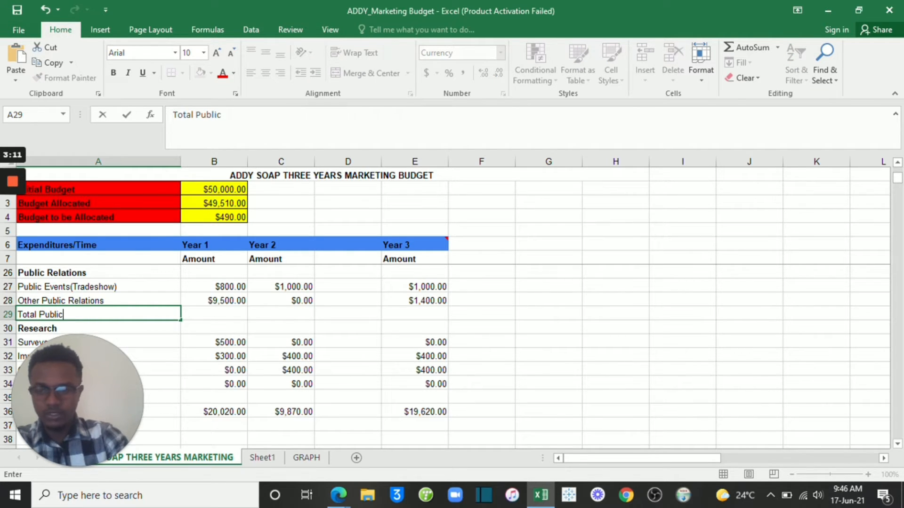
type(" Re")
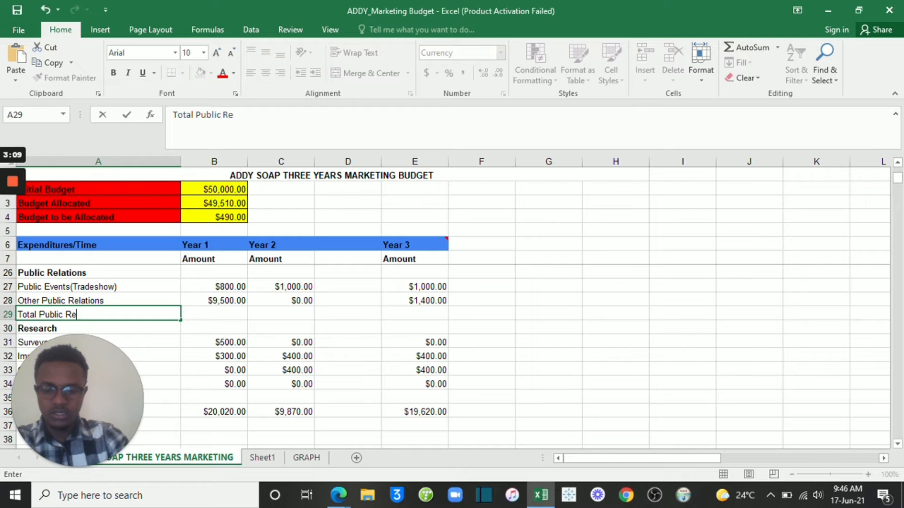
type("lations")
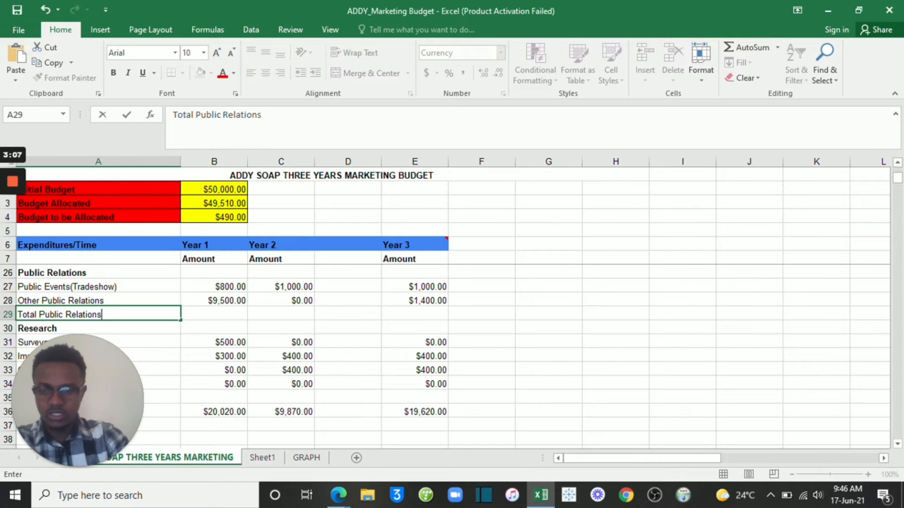
key("Tab")
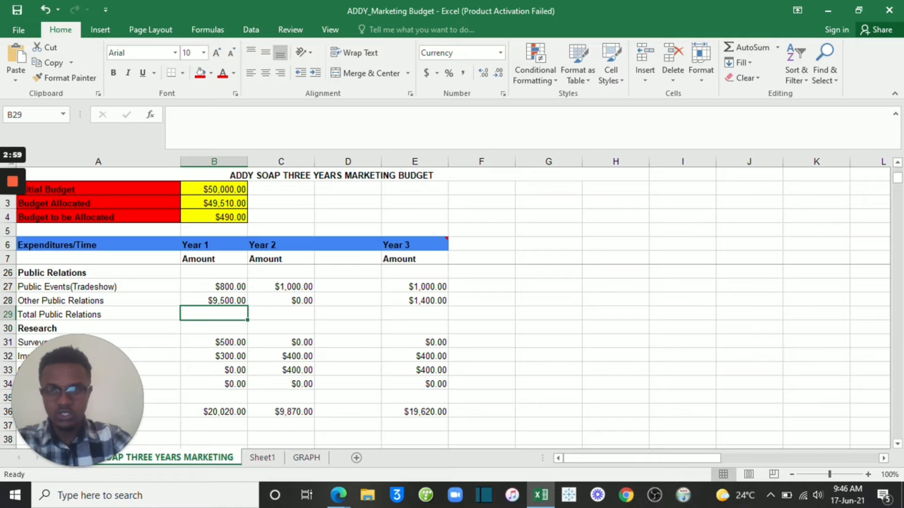
left_click(100, 33)
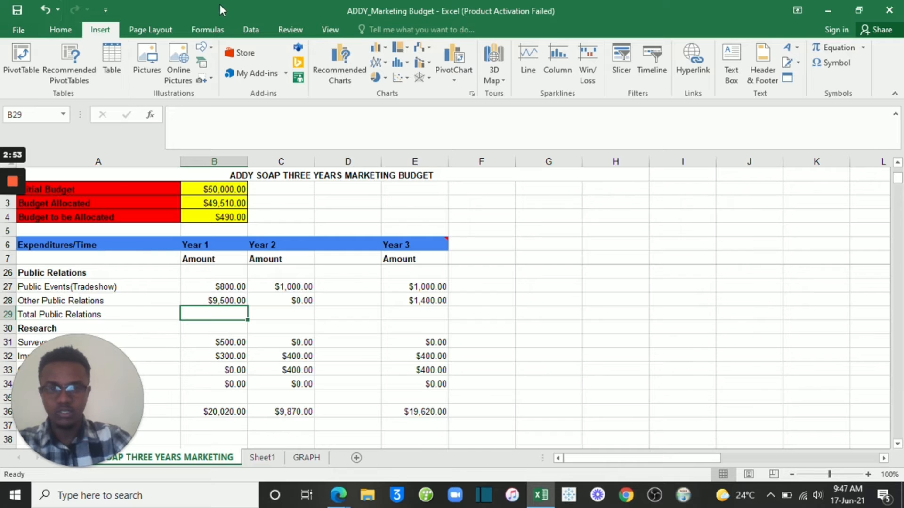
left_click(208, 31)
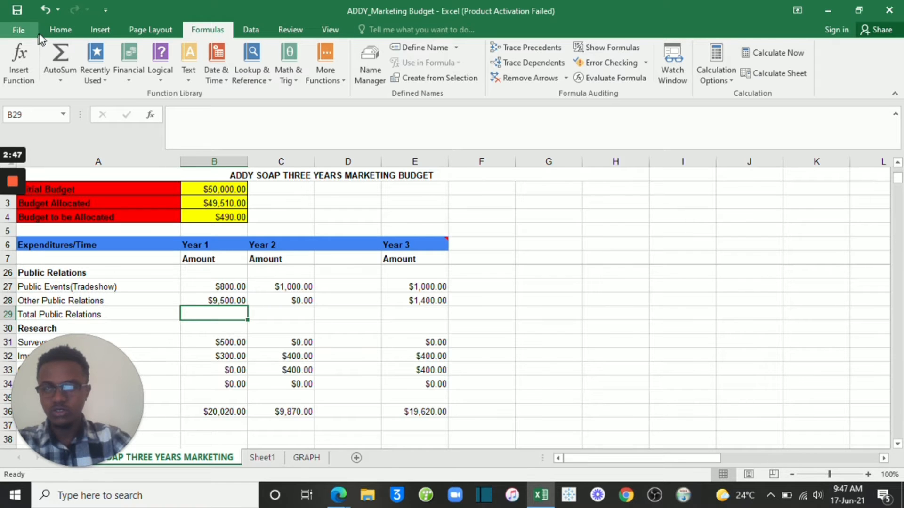
left_click(56, 31)
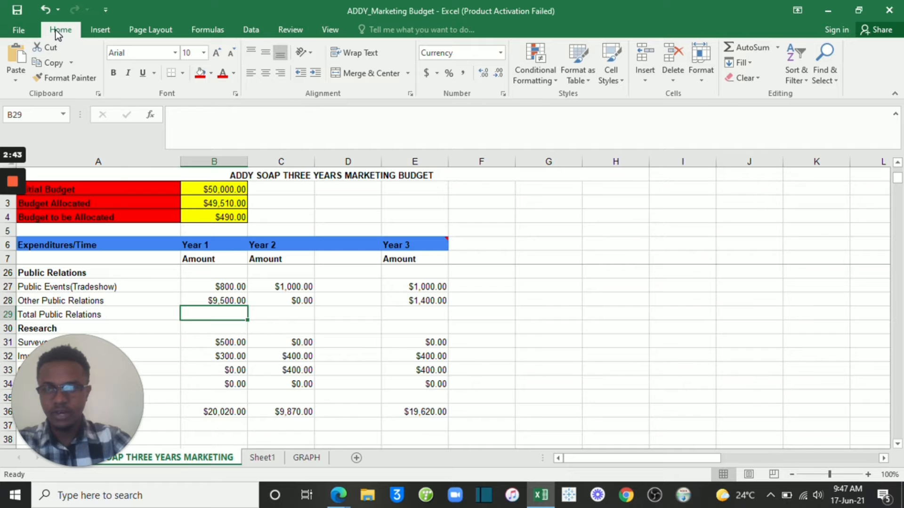
Step: Total the Year 1 Public Relations amounts in B29 with AutoSum, using the range B27:B28
left_click(203, 28)
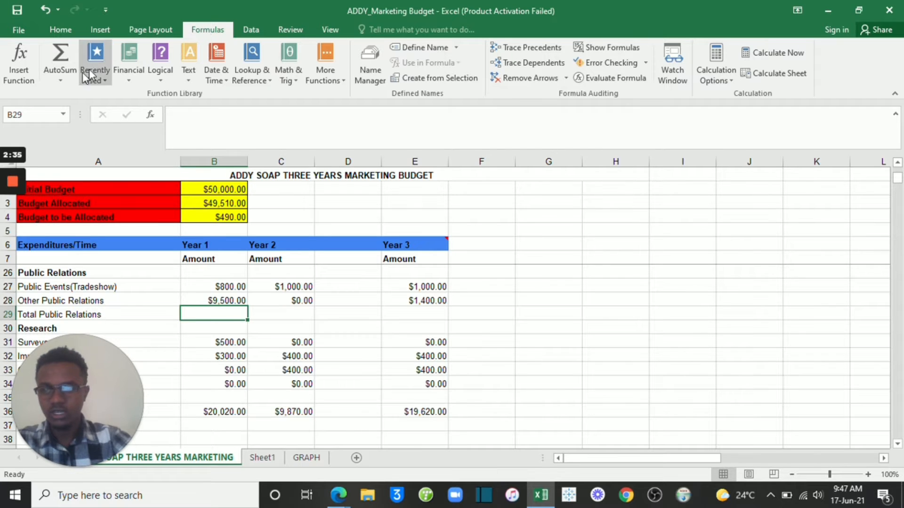
left_click(61, 81)
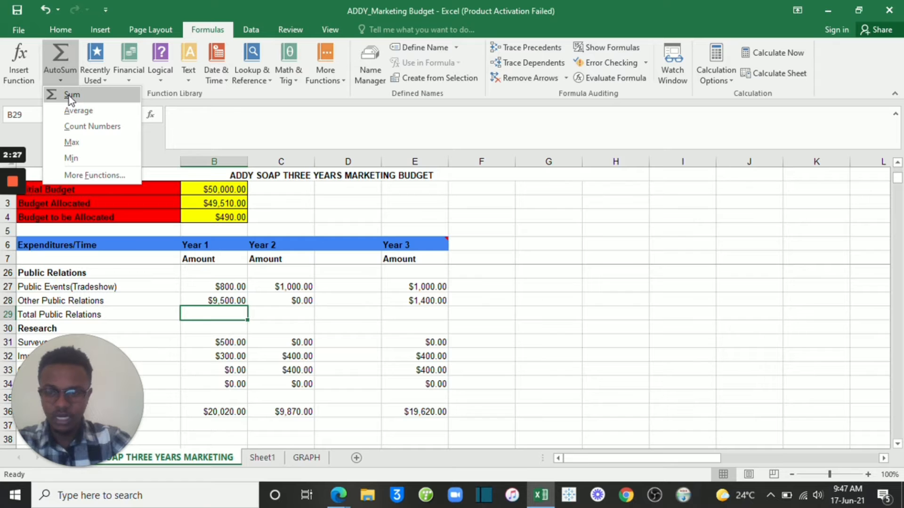
left_click(68, 95)
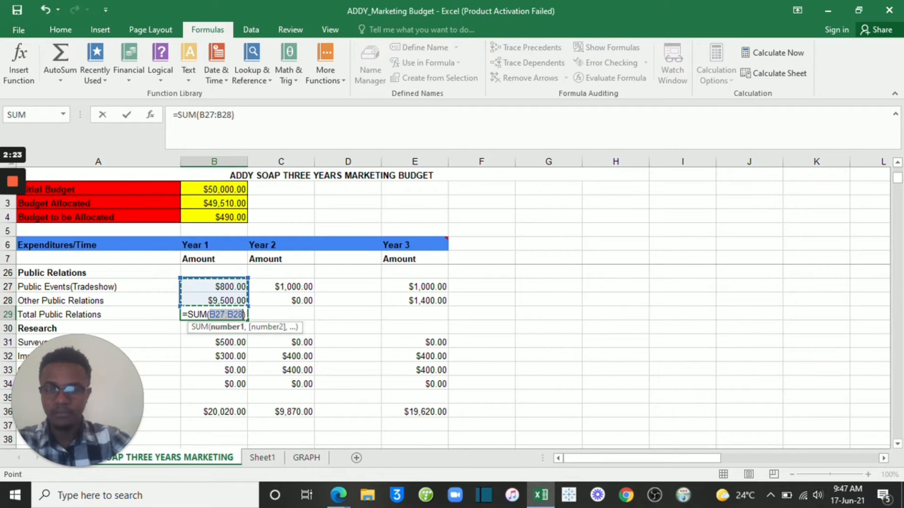
key("Return")
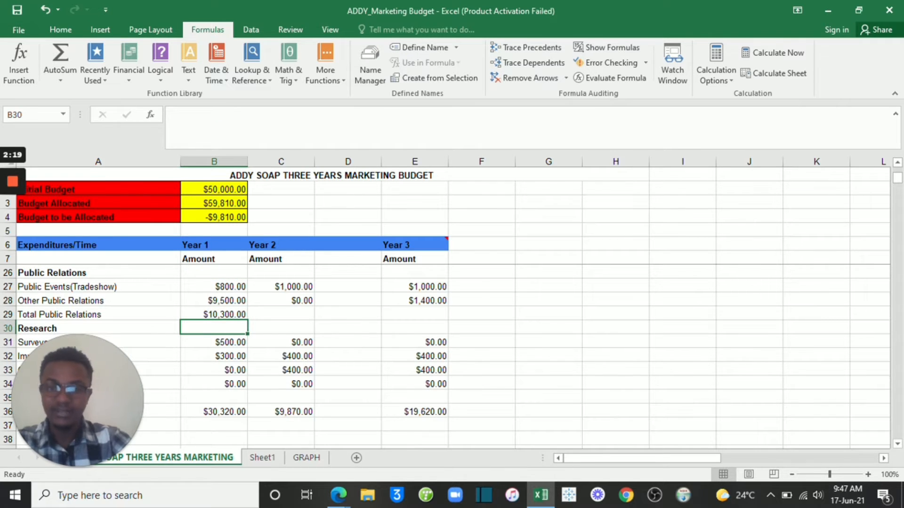
left_click(214, 315)
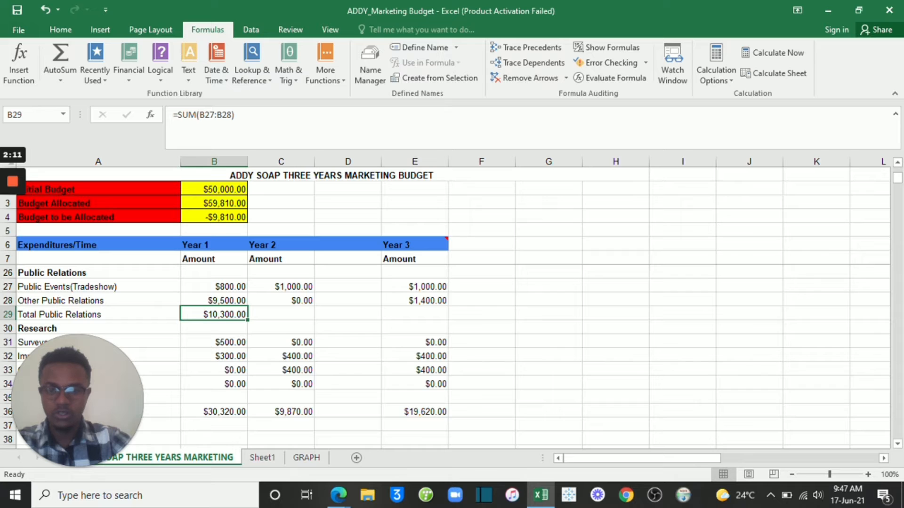
Step: Enter a SUM formula in C29 that adds the Year 2 Public Relations amounts in C27:C28
left_click(281, 314)
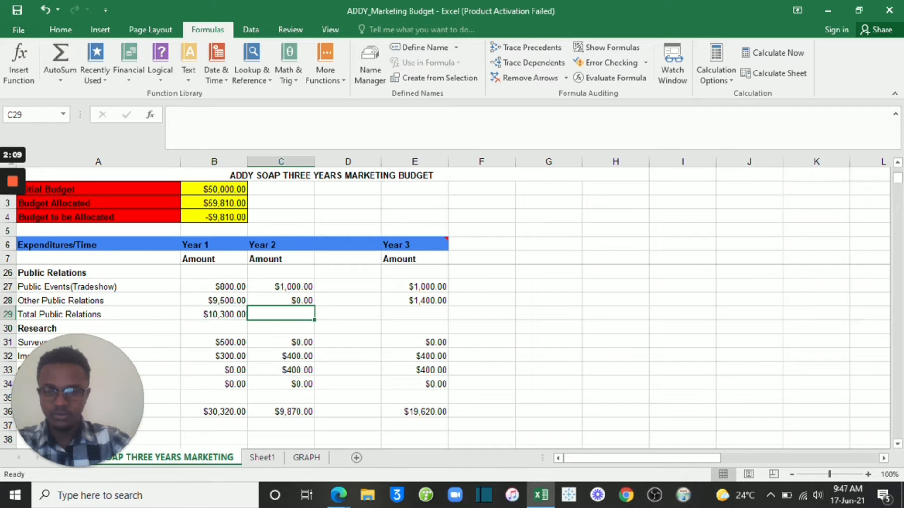
double_click(280, 314)
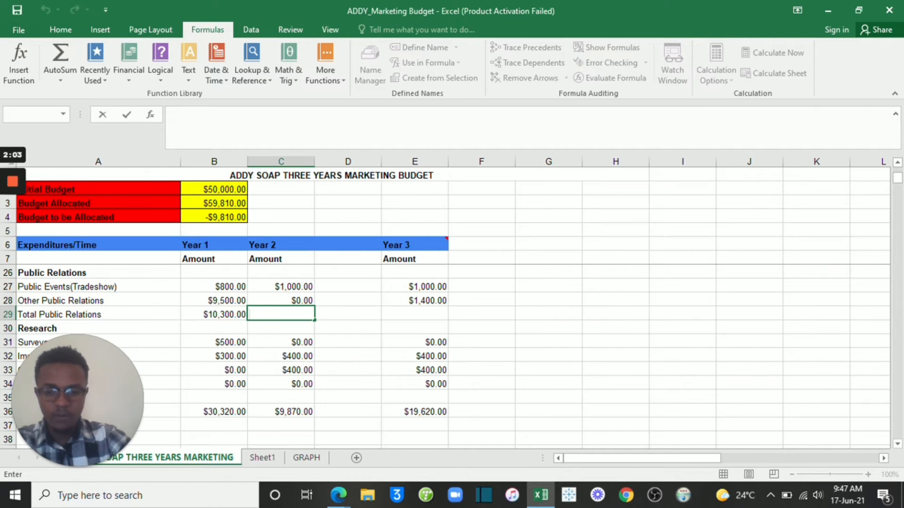
type("=")
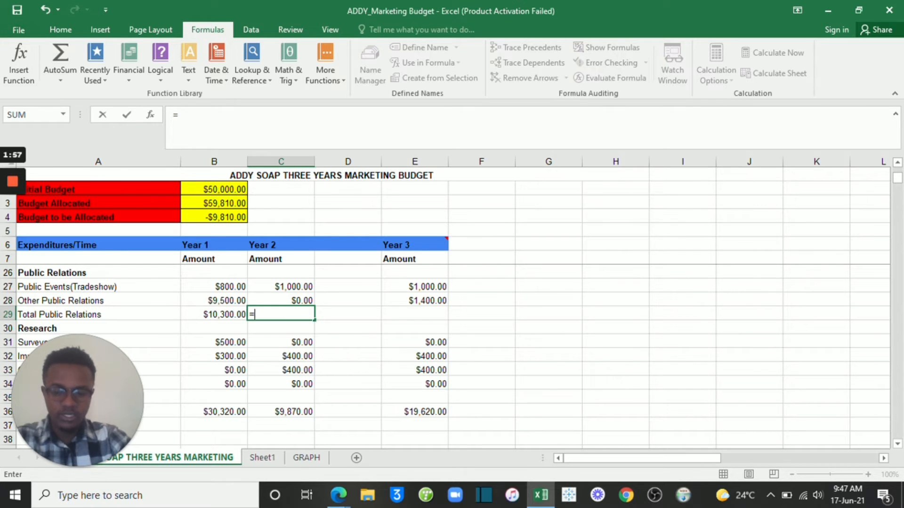
type("sum")
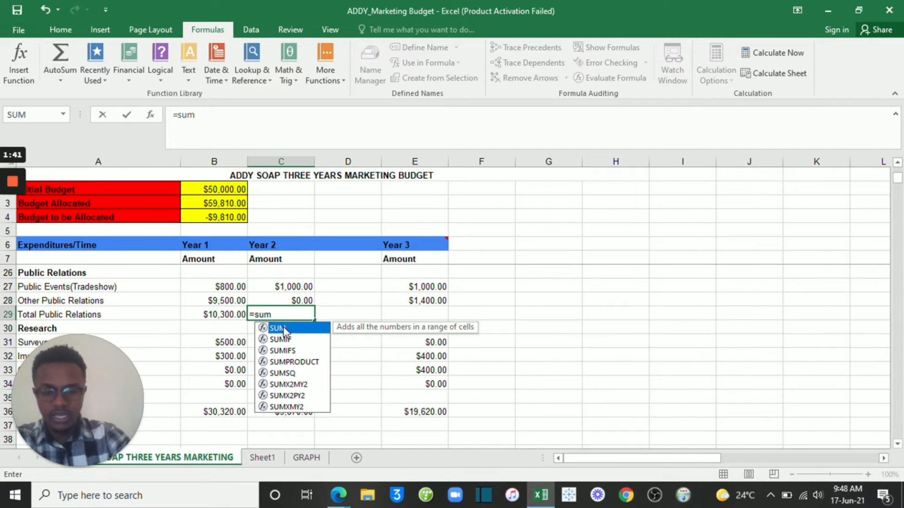
type("(")
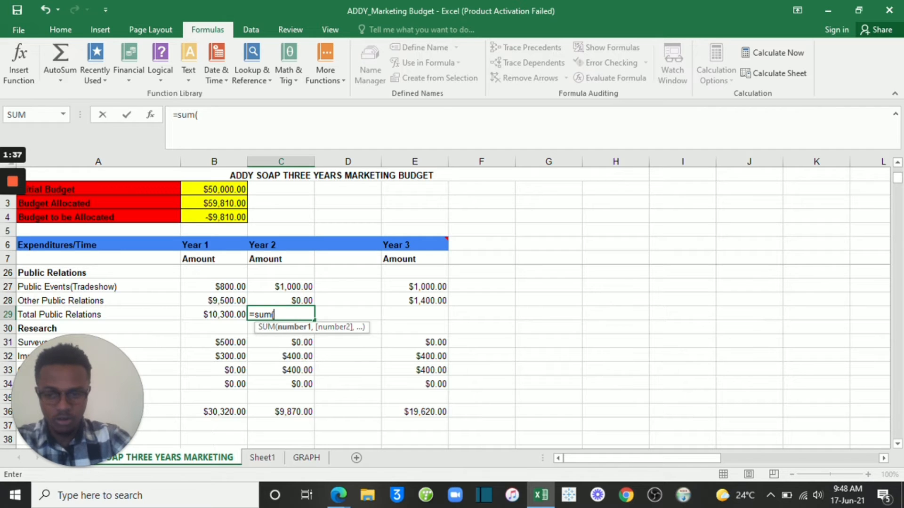
key("BackSpace")
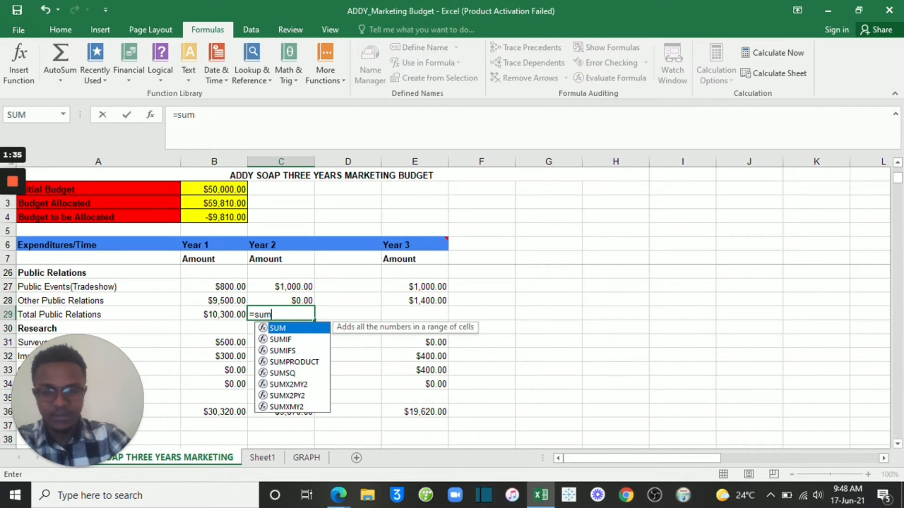
double_click(280, 333)
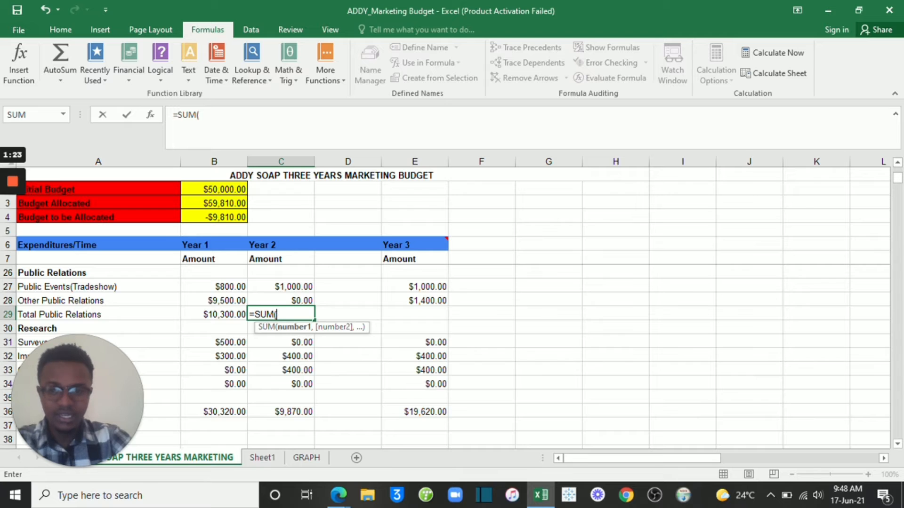
left_click(281, 286)
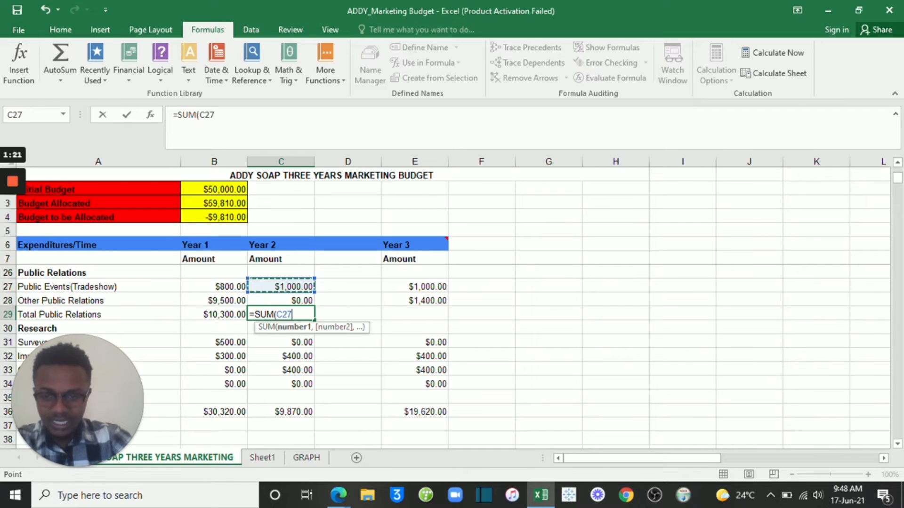
key("shift+Down")
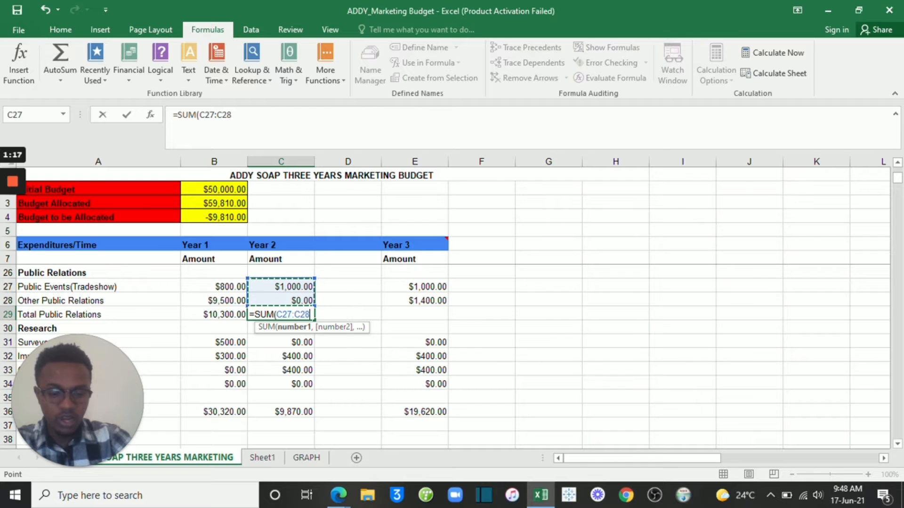
key("Return")
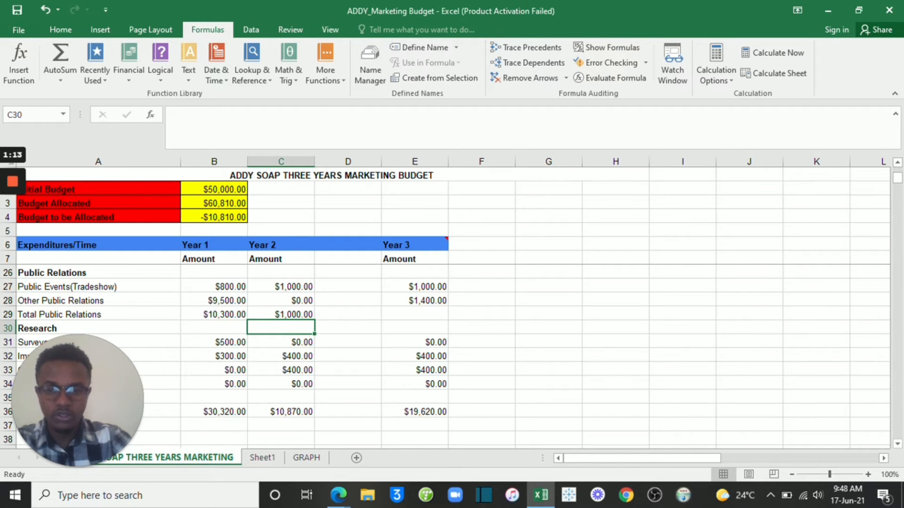
Step: Enter the formula =E27+E28 in E29 to total the Year 3 Public Relations amounts
left_click(414, 314)
left_click(415, 327)
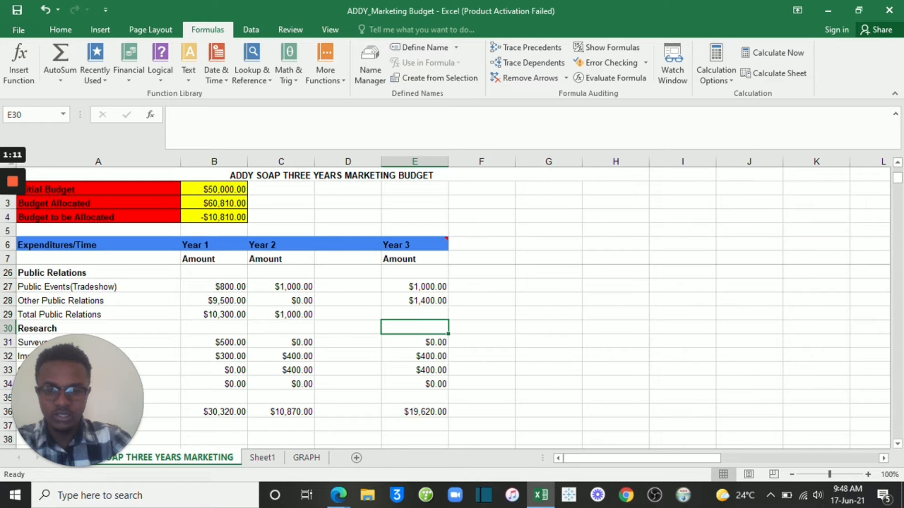
double_click(415, 314)
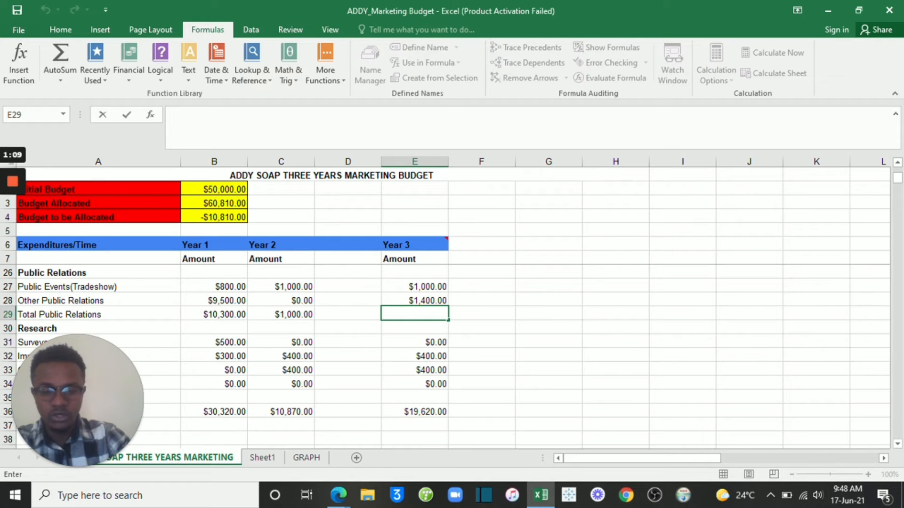
type("=")
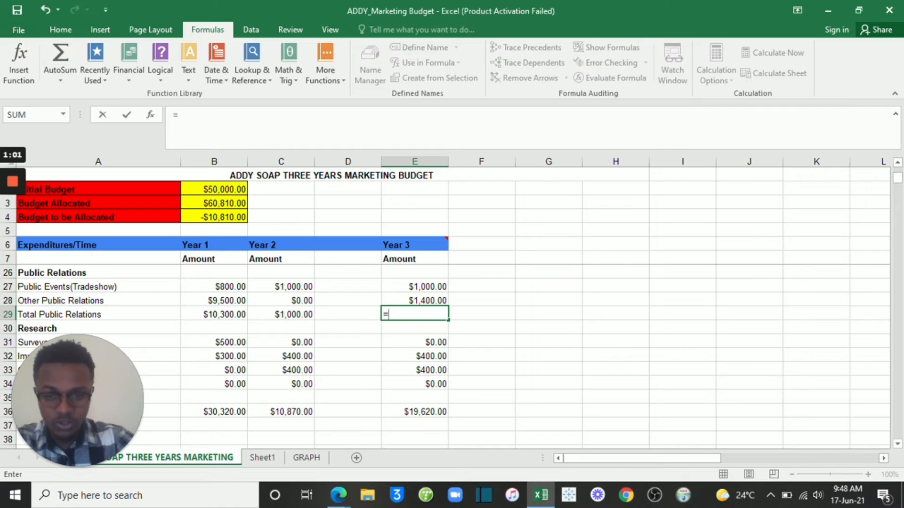
left_click(415, 286)
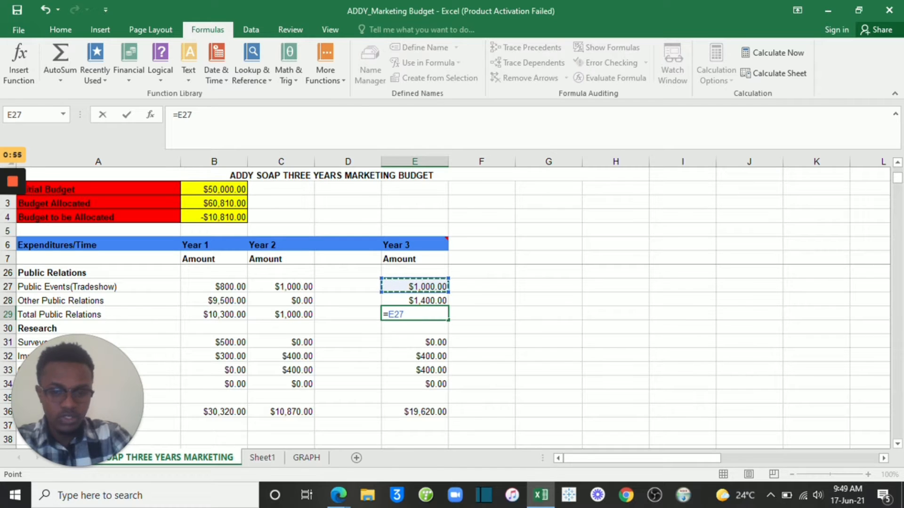
type("=")
key("BackSpace")
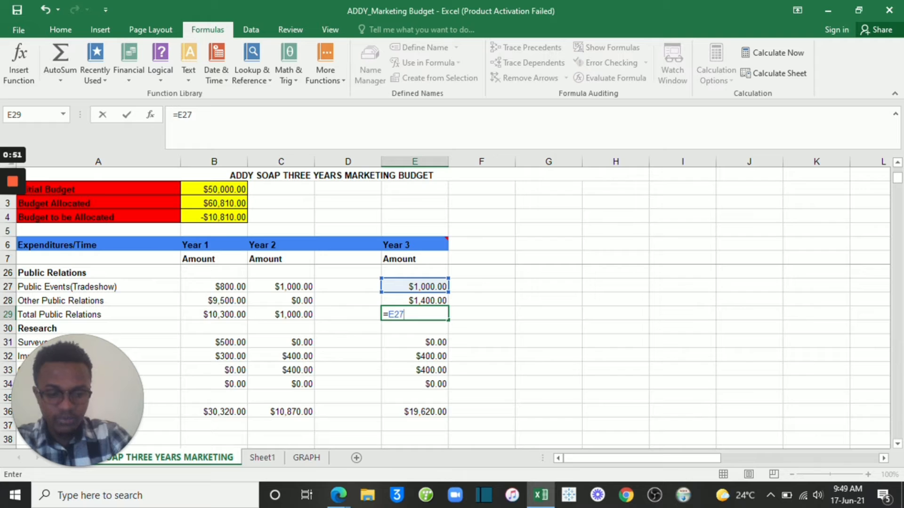
type("+")
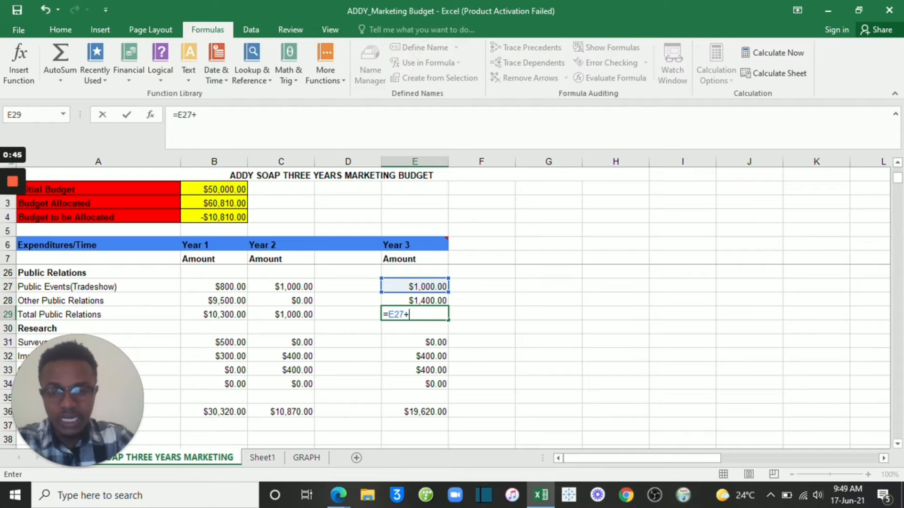
key("Up")
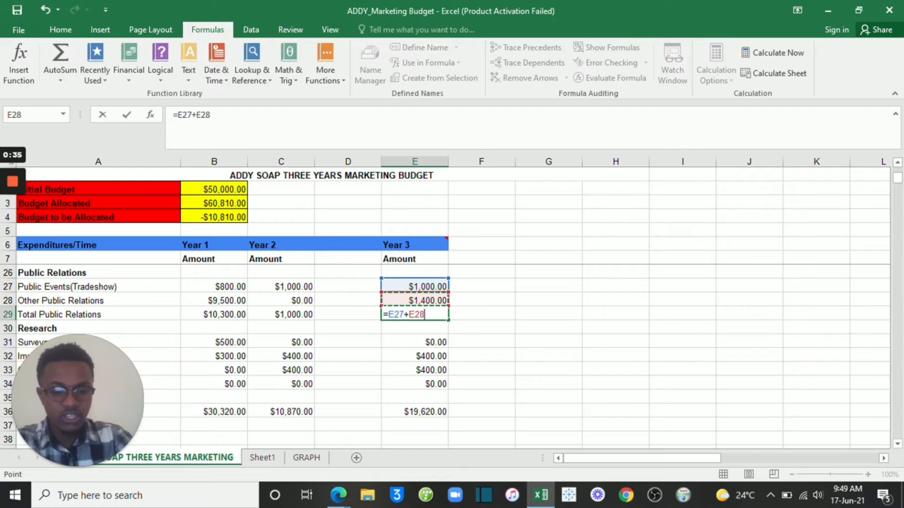
key("Return")
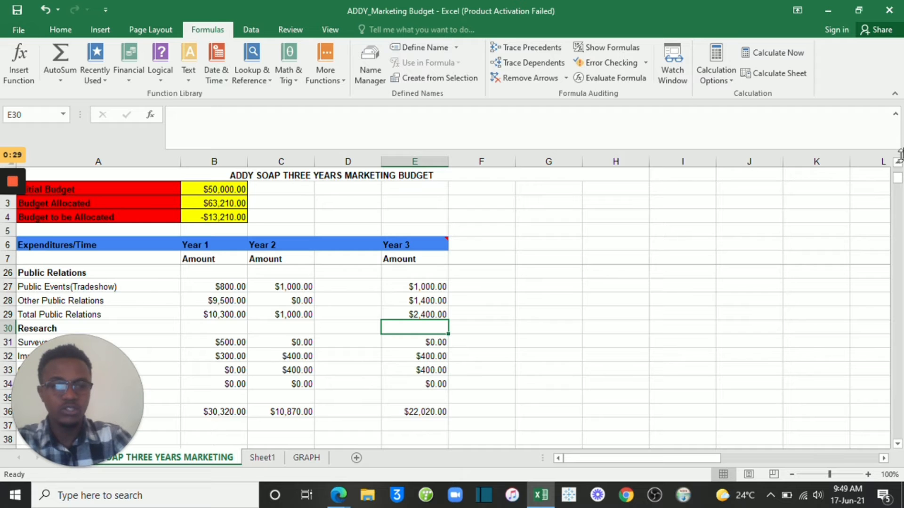
Step: Examine the Research rows and the overall Total row below the Public Relations section
left_click(898, 444)
left_click(897, 444)
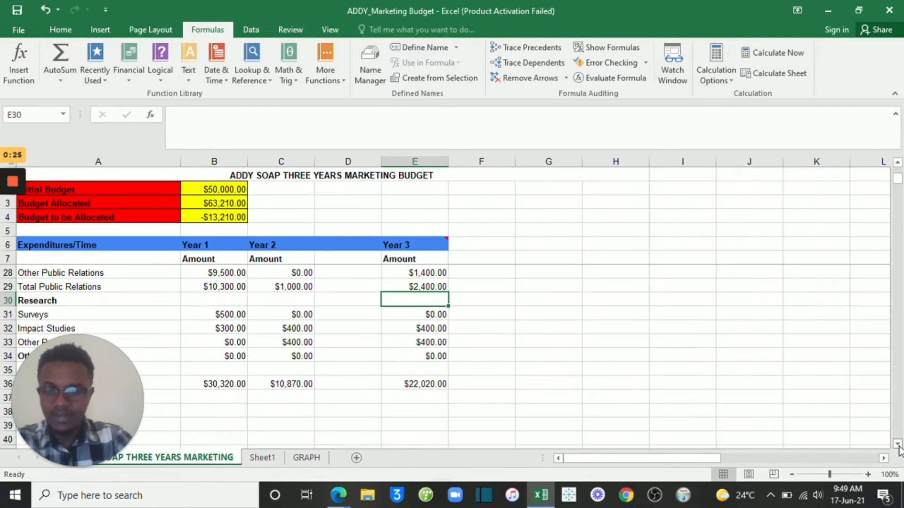
left_click(897, 445)
left_click(897, 444)
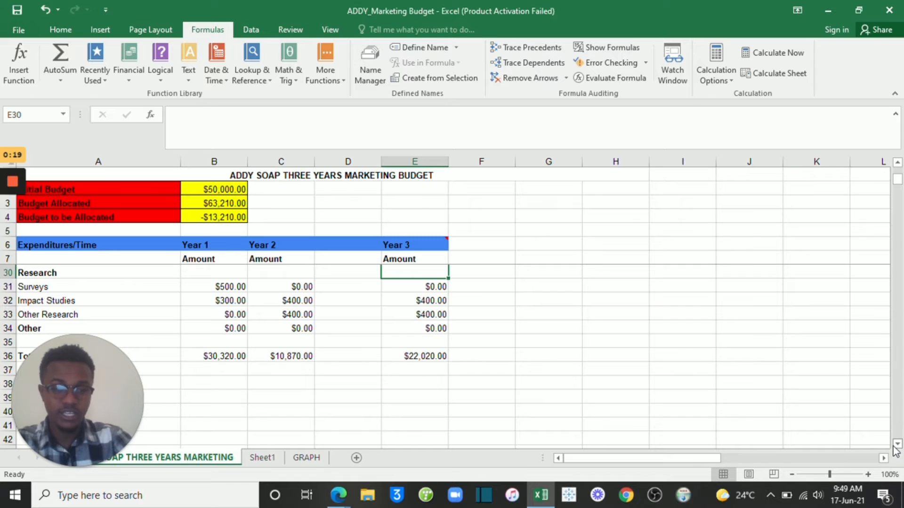
left_click(897, 444)
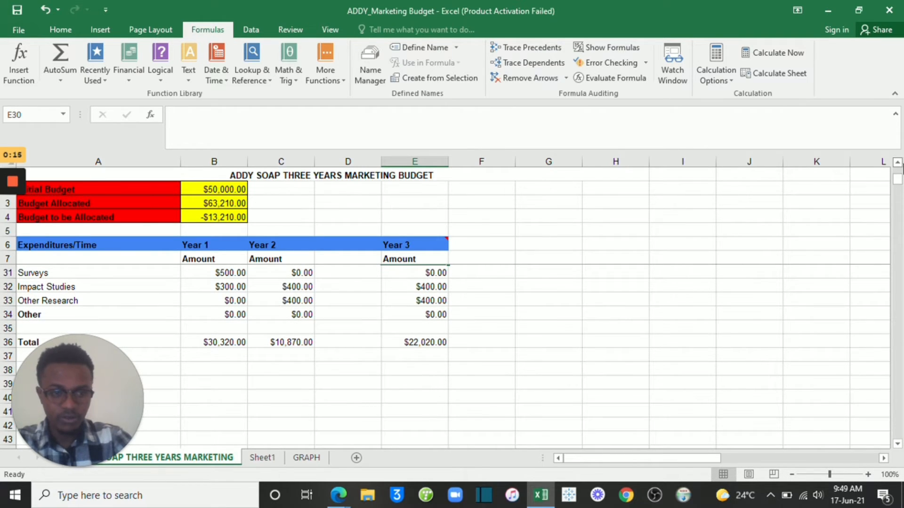
left_click(897, 162)
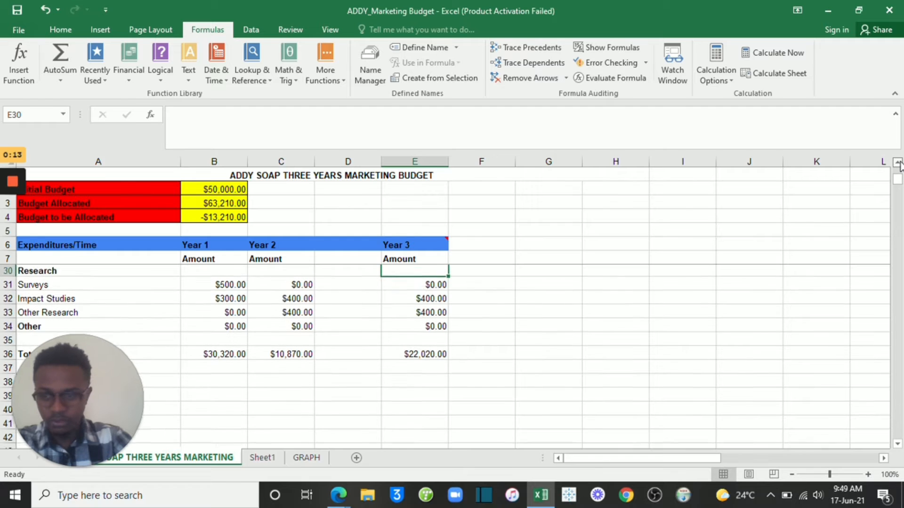
left_click(896, 162)
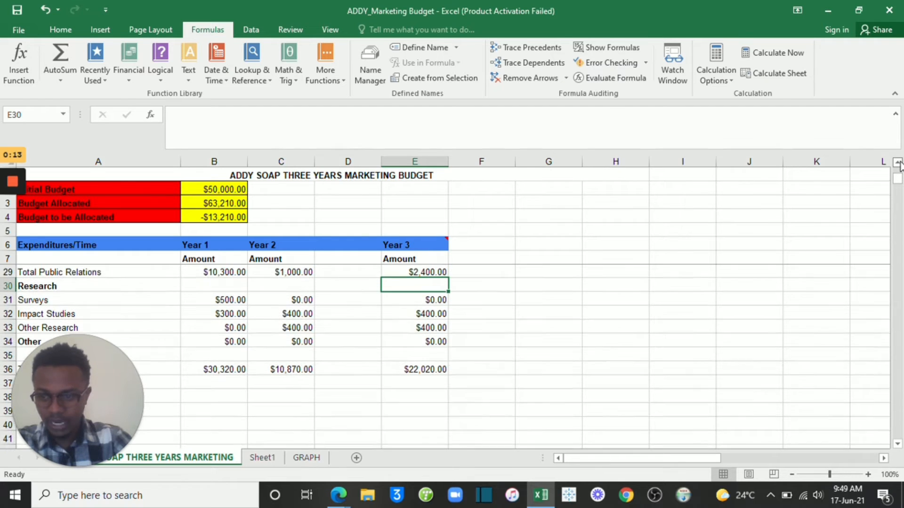
left_click(897, 444)
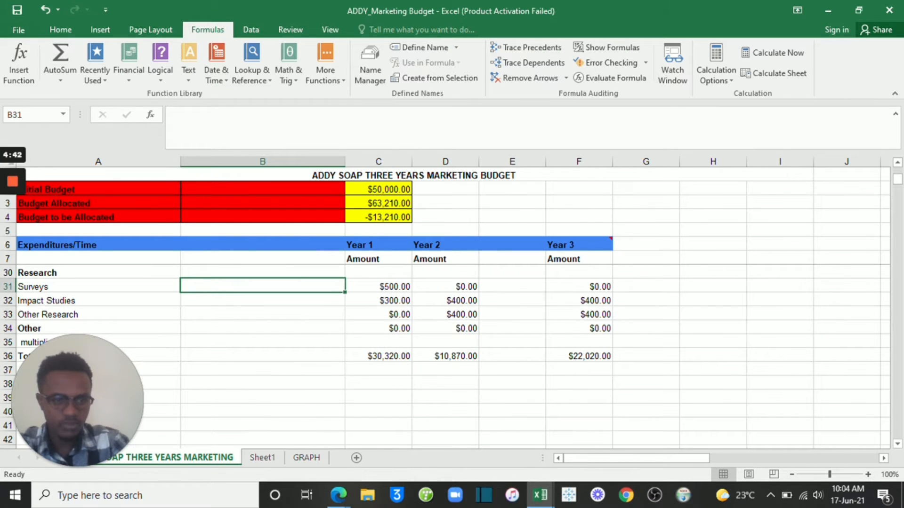
Step: Examine the expenditure rows from Social Media down to the Total row and the Year 1 total formula in C36
left_click_drag(900, 183, 900, 170)
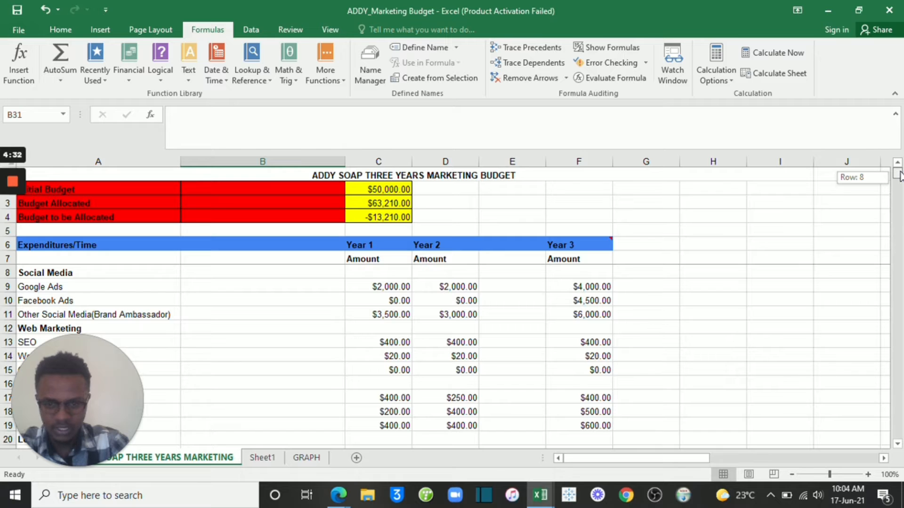
left_click_drag(899, 175, 900, 175)
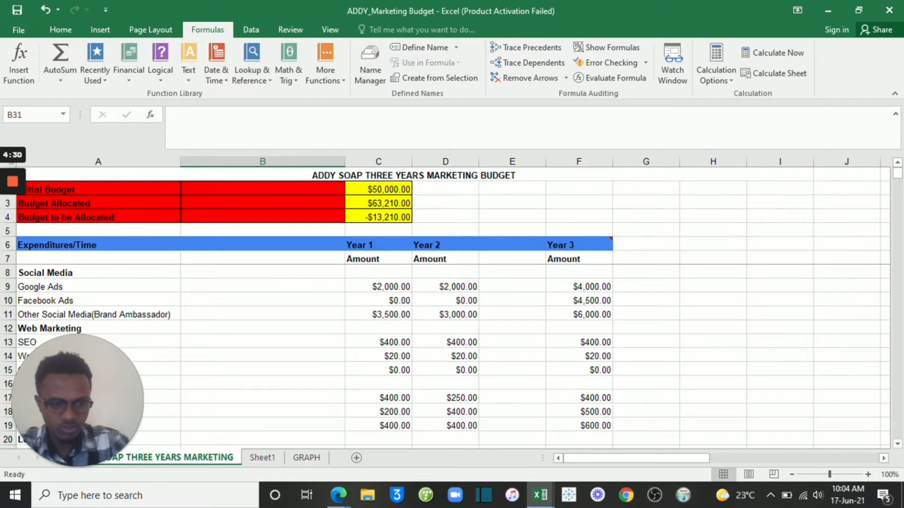
left_click(897, 443)
left_click(897, 444)
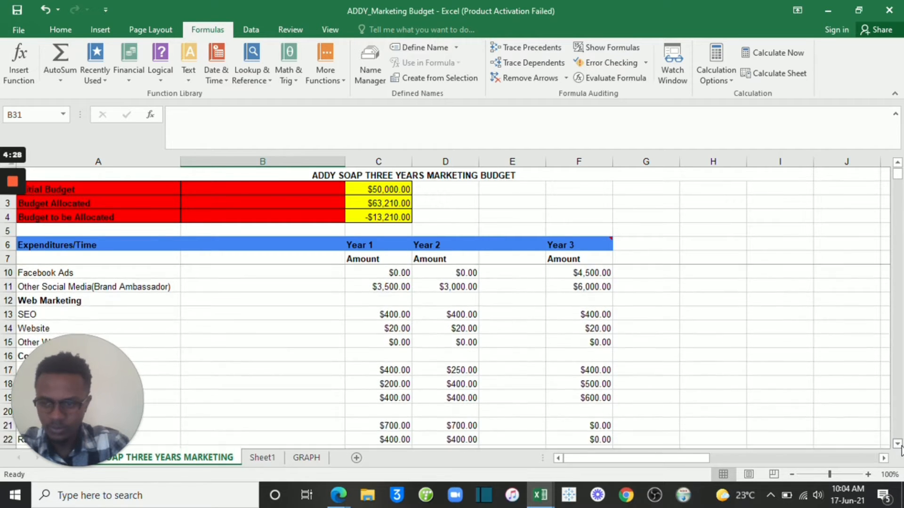
left_click(897, 162)
left_click(897, 162)
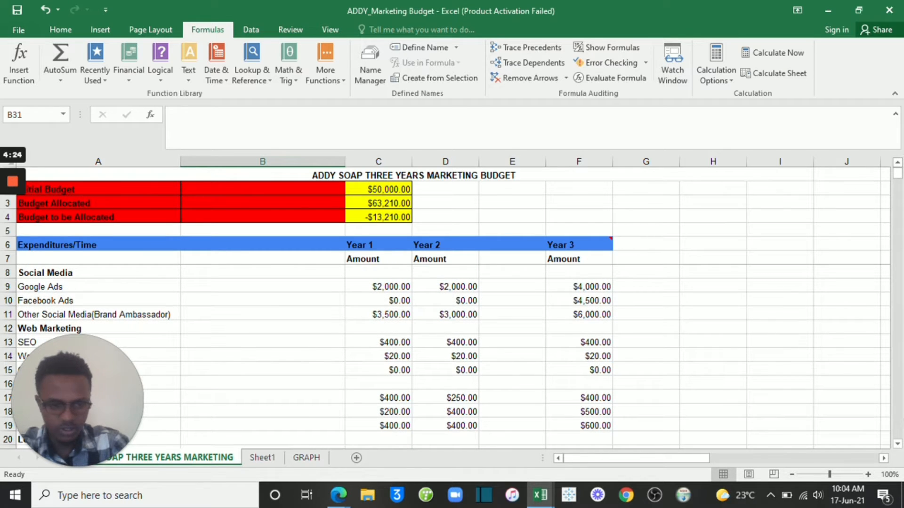
left_click(897, 443)
left_click(897, 443)
left_click(897, 443)
left_click(897, 444)
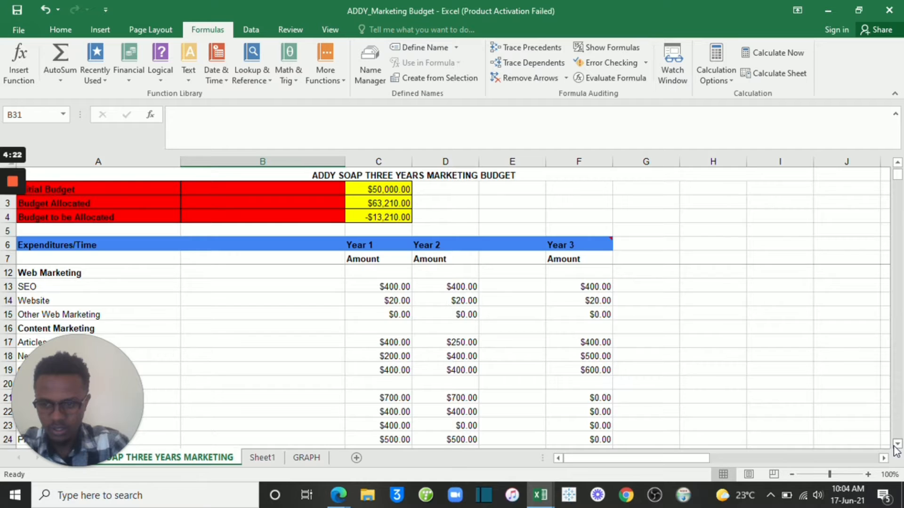
left_click(897, 444)
left_click(897, 443)
left_click(897, 443)
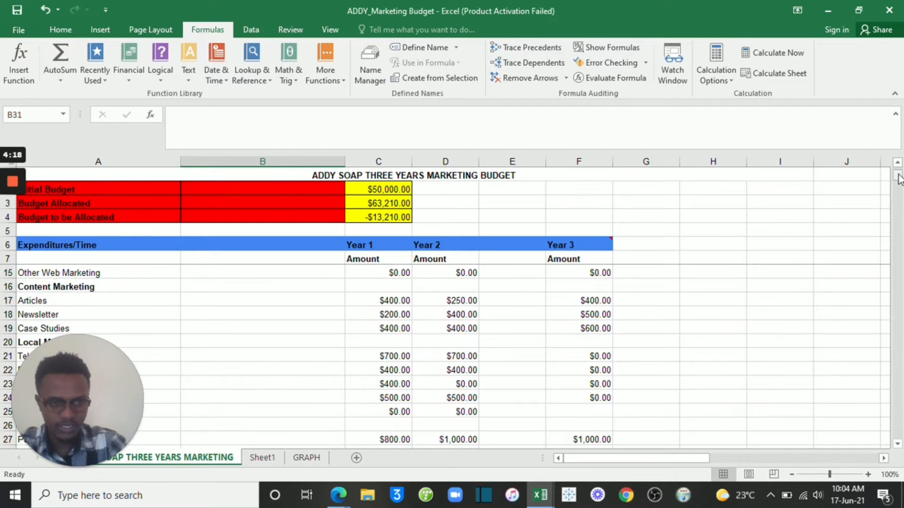
left_click_drag(898, 178, 898, 183)
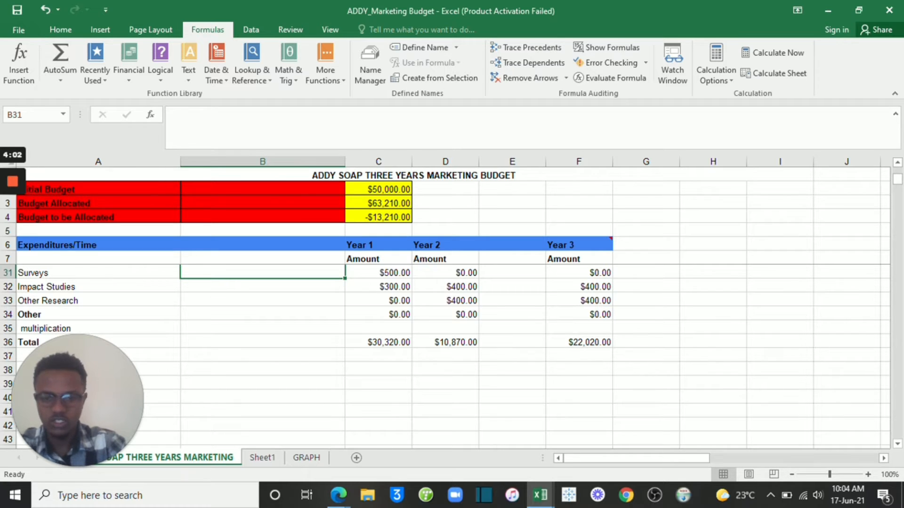
left_click(378, 342)
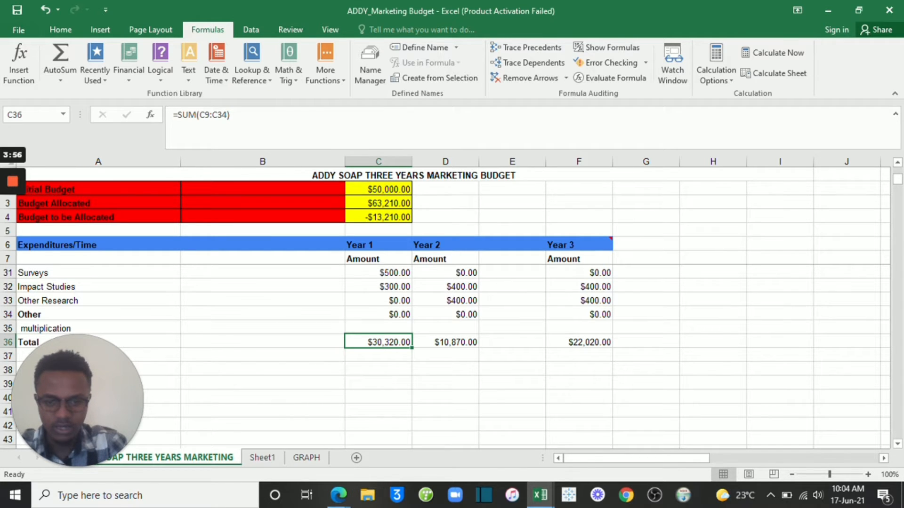
Step: Enter the formula =C36-D36 in B38 to subtract the Year 2 total from the Year 1 total
left_click(378, 369)
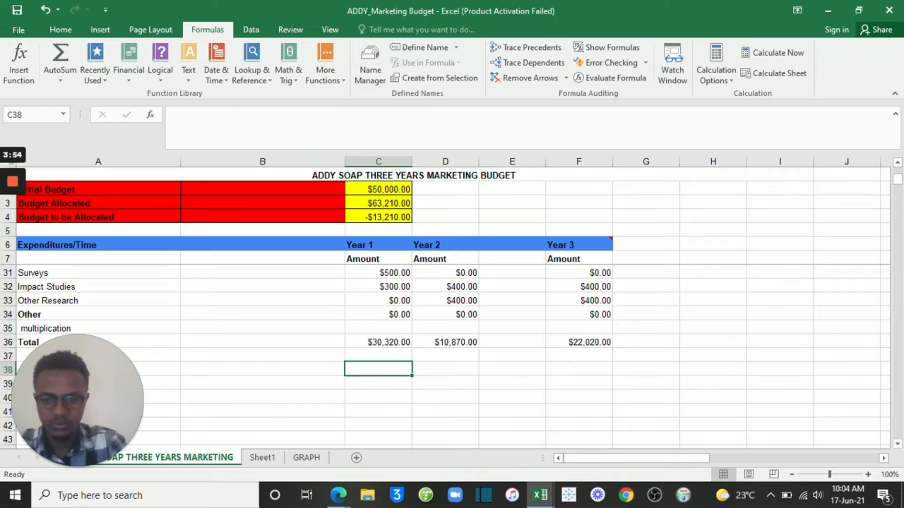
left_click(263, 369)
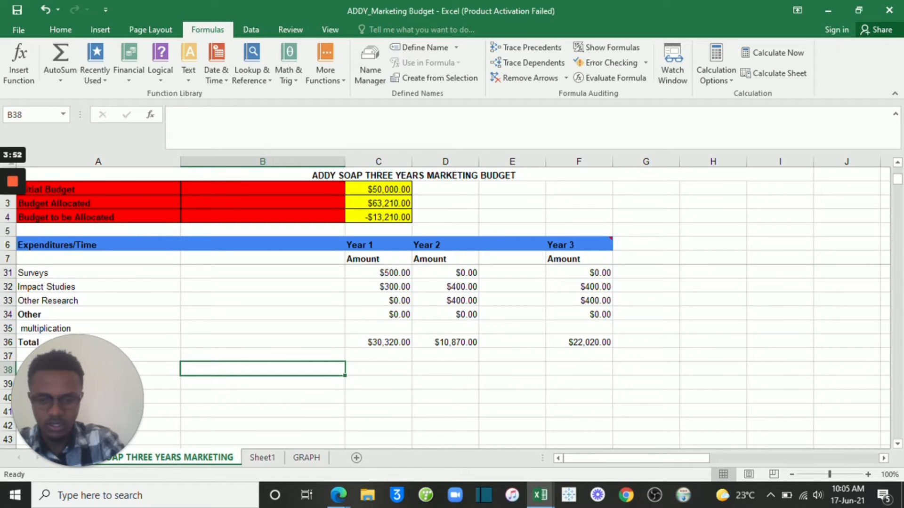
type("=")
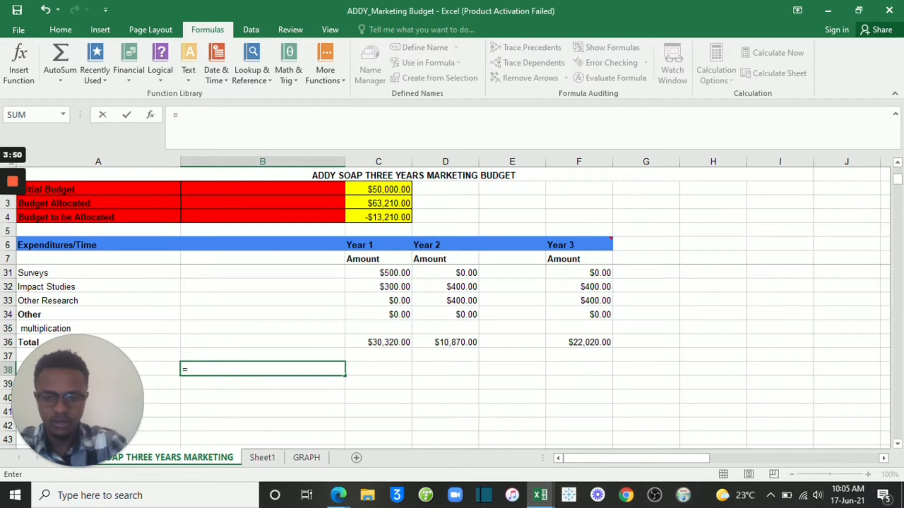
left_click(378, 342)
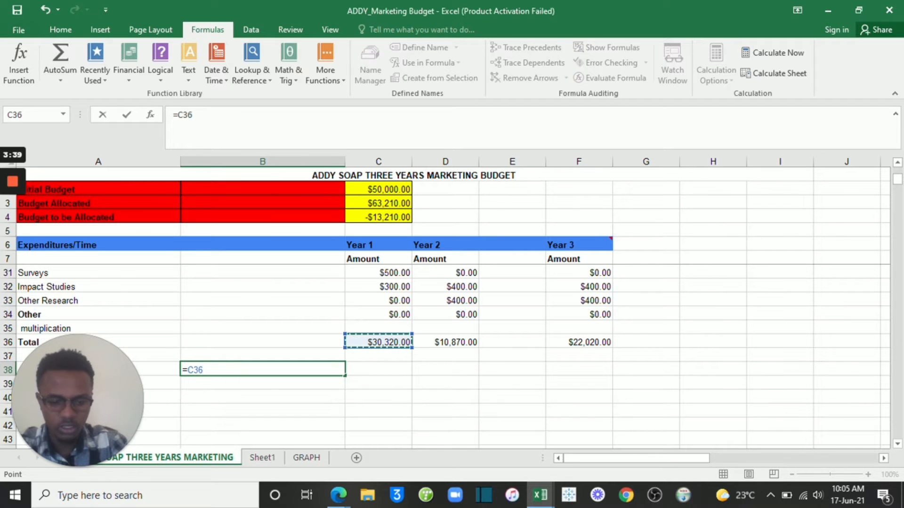
type("-")
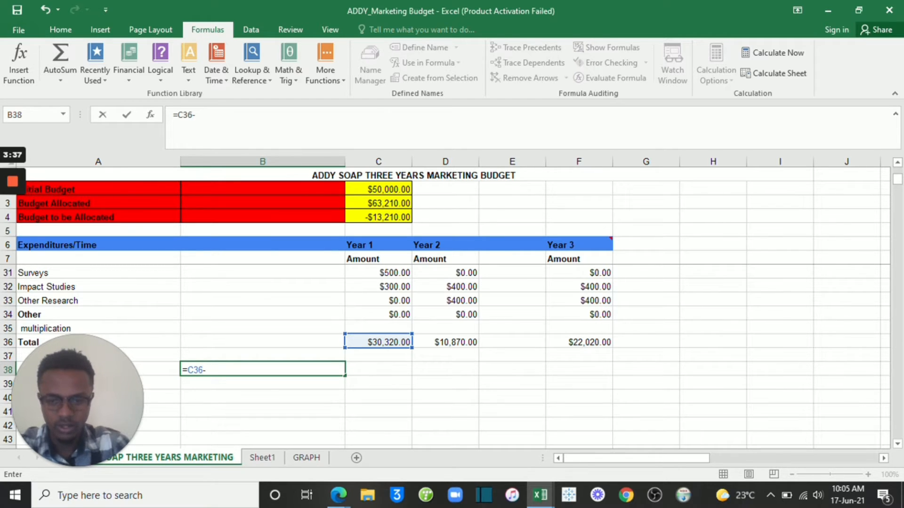
left_click(445, 342)
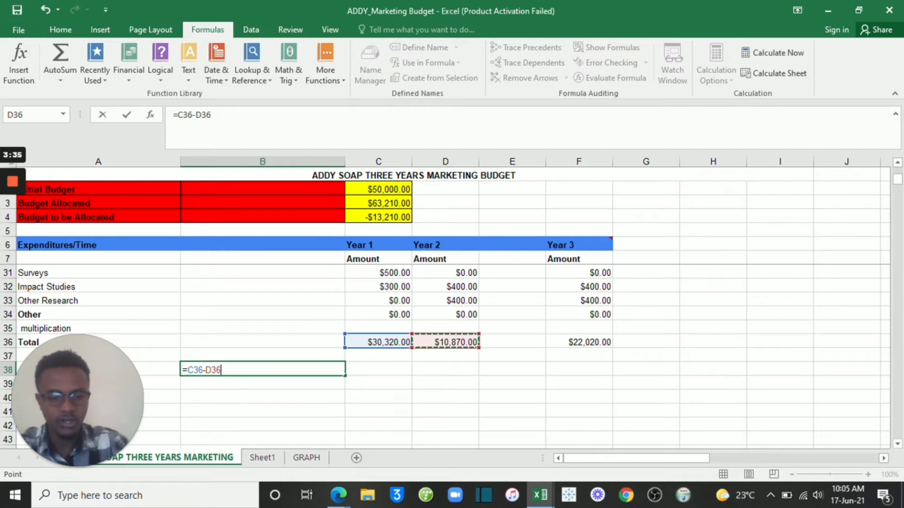
key("Return")
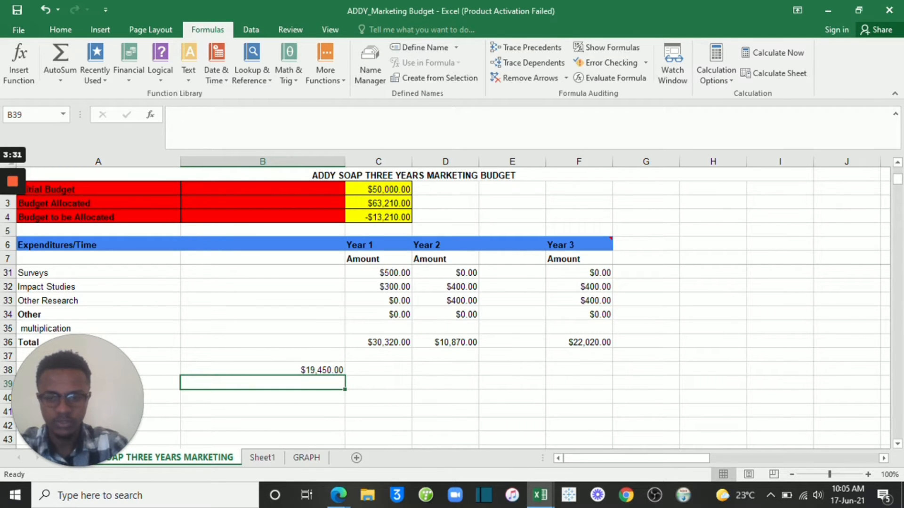
Step: Enter the formula =AVERAGE(C36:F36) in B39 to average the yearly totals, and check it
key("BackSpace")
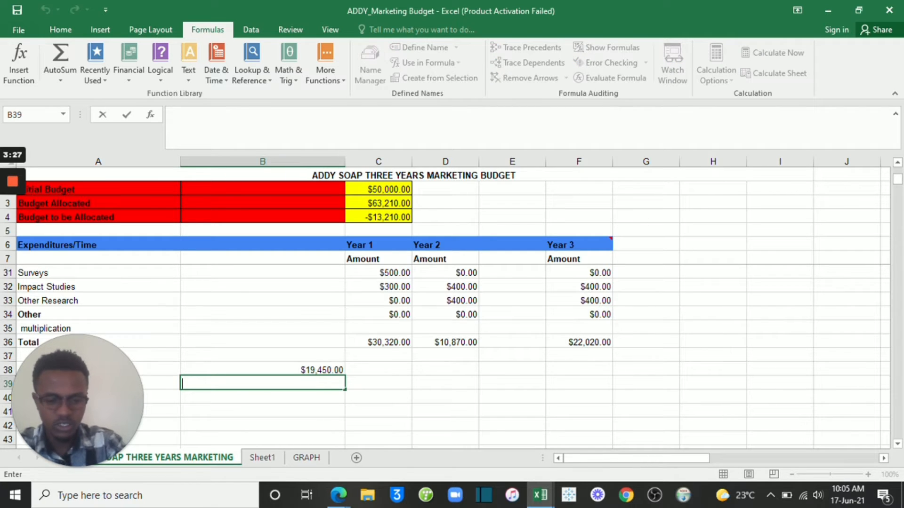
type("=aver")
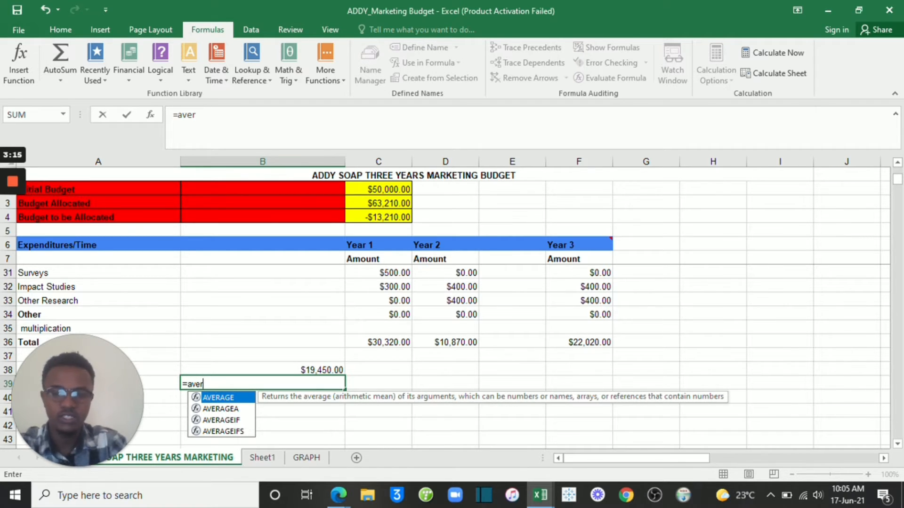
double_click(219, 398)
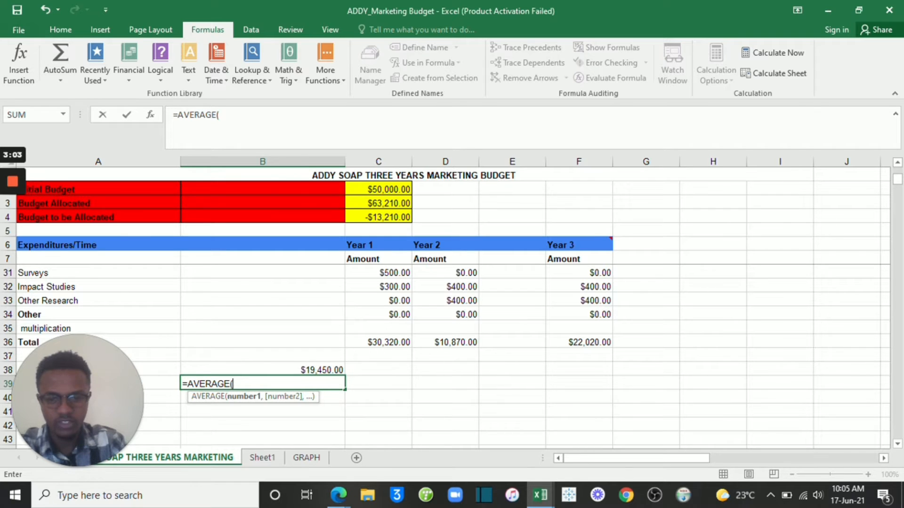
left_click_drag(378, 342, 579, 342)
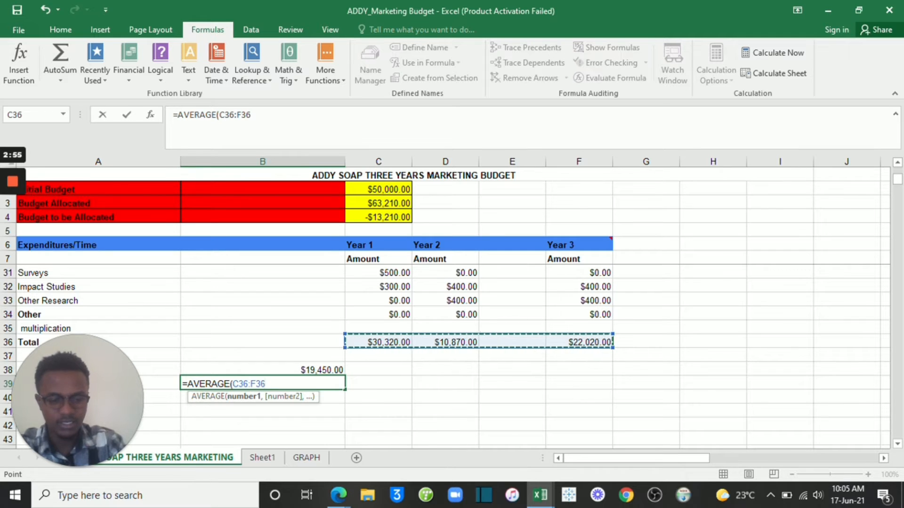
key("Return")
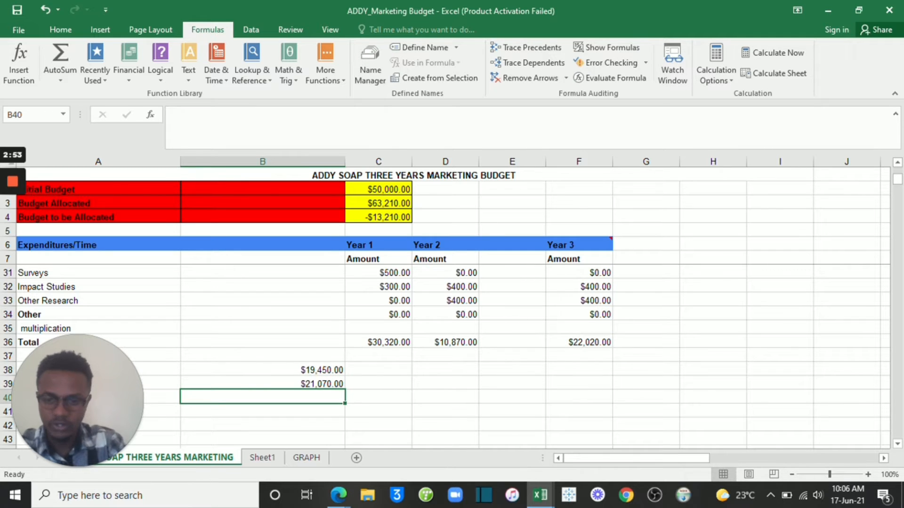
left_click(262, 384)
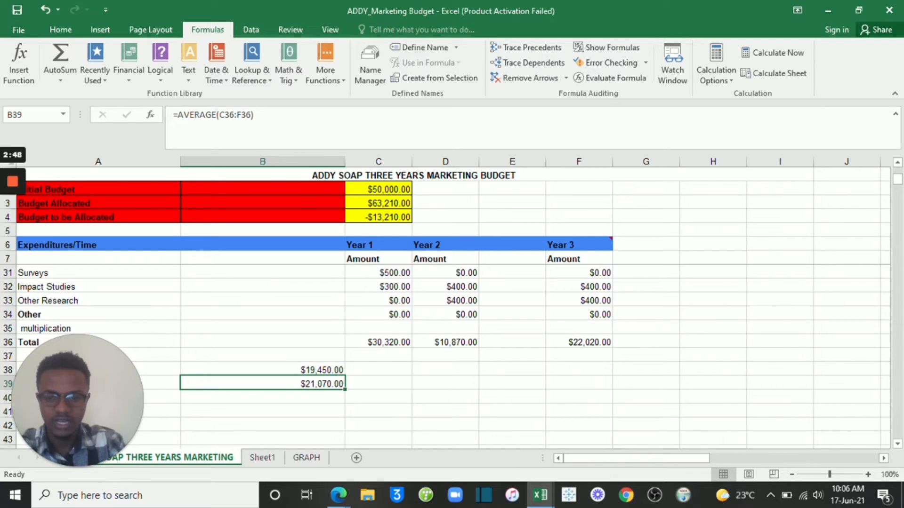
Step: Enter a MIN formula in B40 for the smallest Year 1 amount in C31:C34
left_click(263, 397)
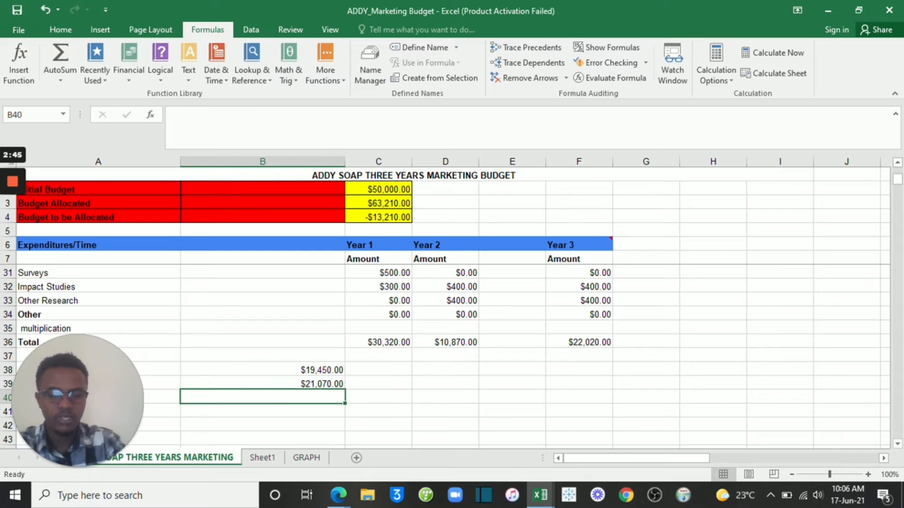
type("=min")
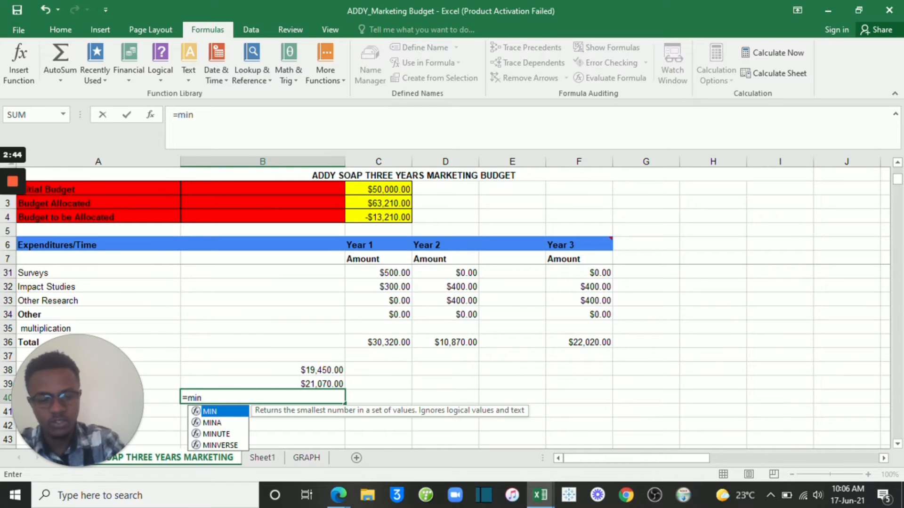
key("BackSpace")
key("BackSpace")
key("BackSpace")
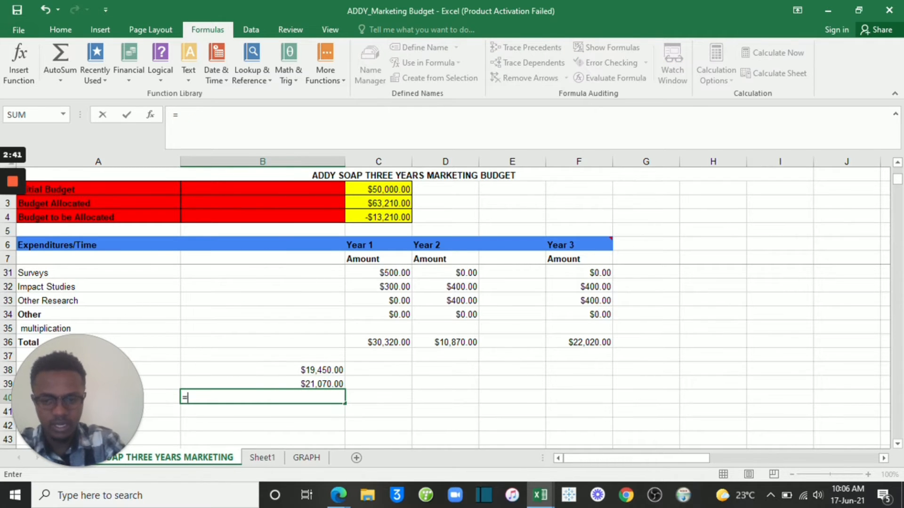
type("min")
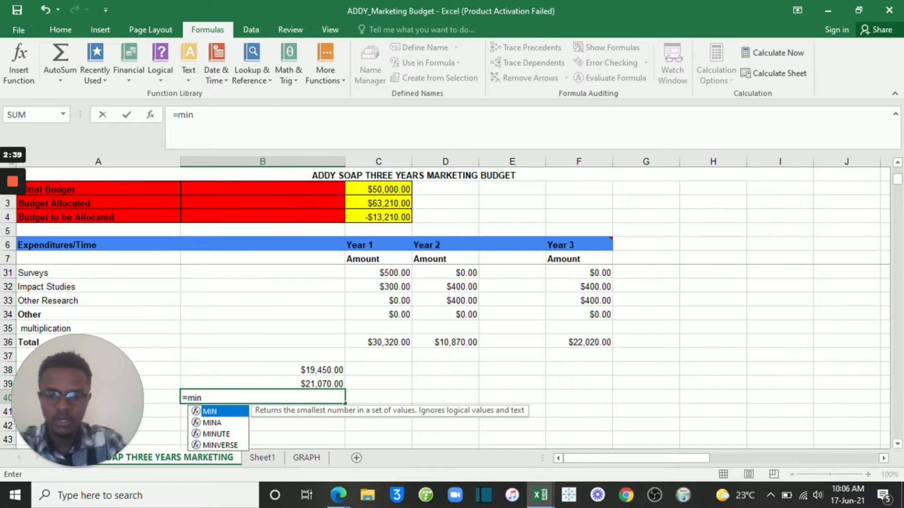
key("Tab")
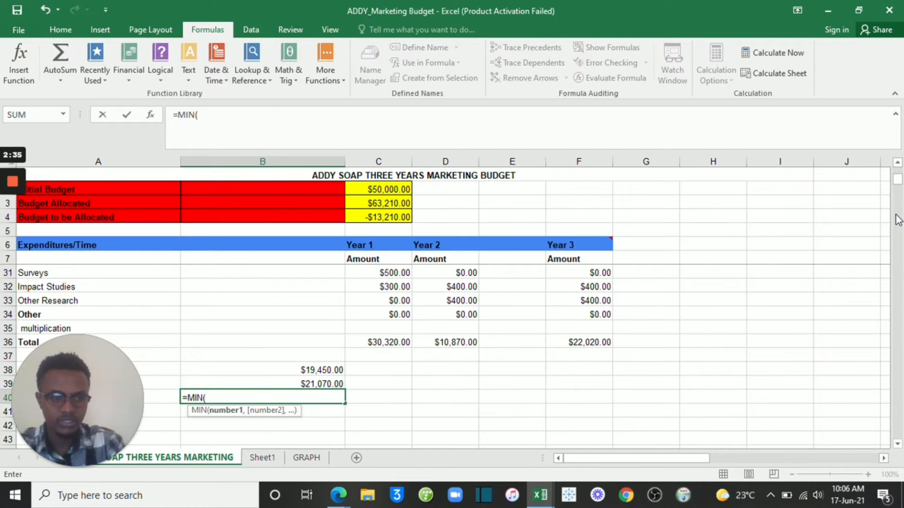
left_click(897, 163)
left_click(897, 163)
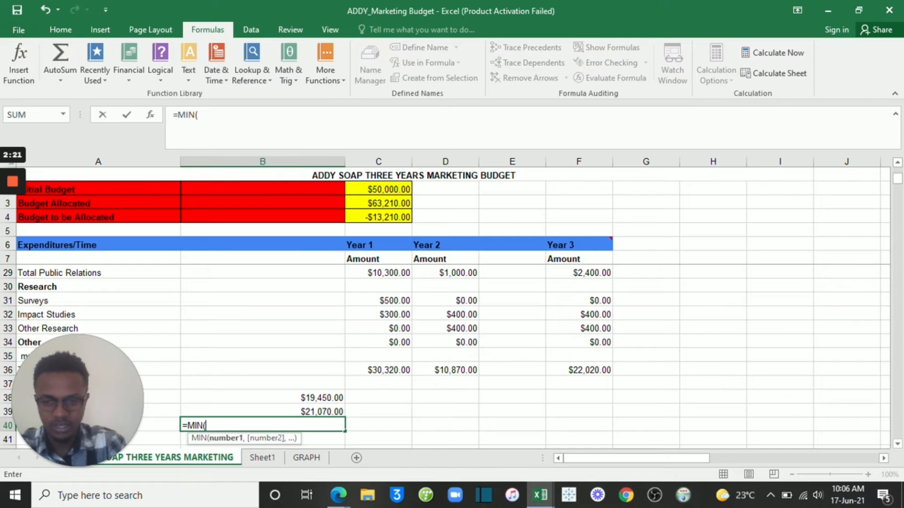
left_click_drag(384, 301, 385, 342)
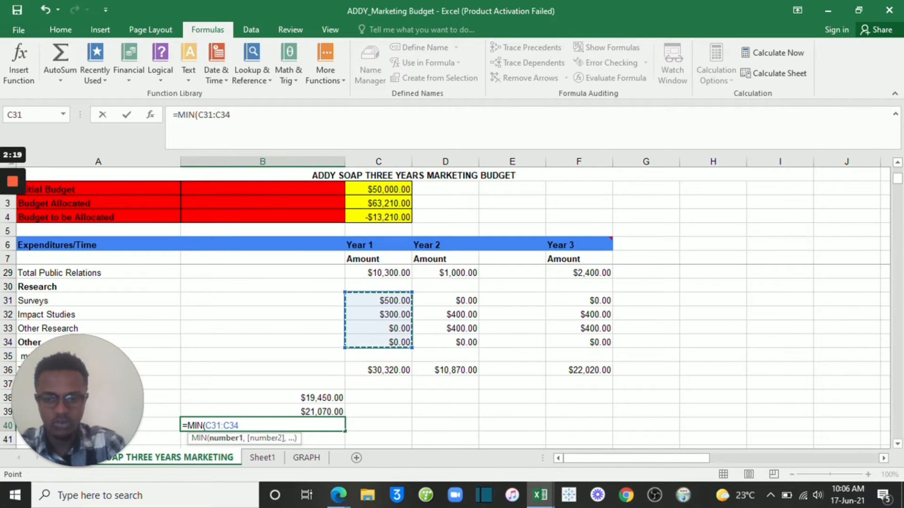
key("Return")
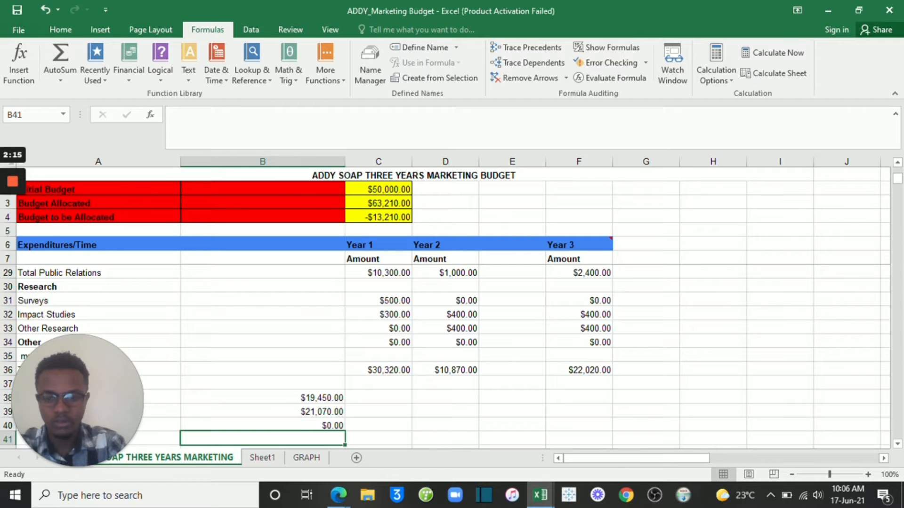
Step: Enter a MAX formula in B41 for the largest Year 1 amount in C31:C34
key("BackSpace")
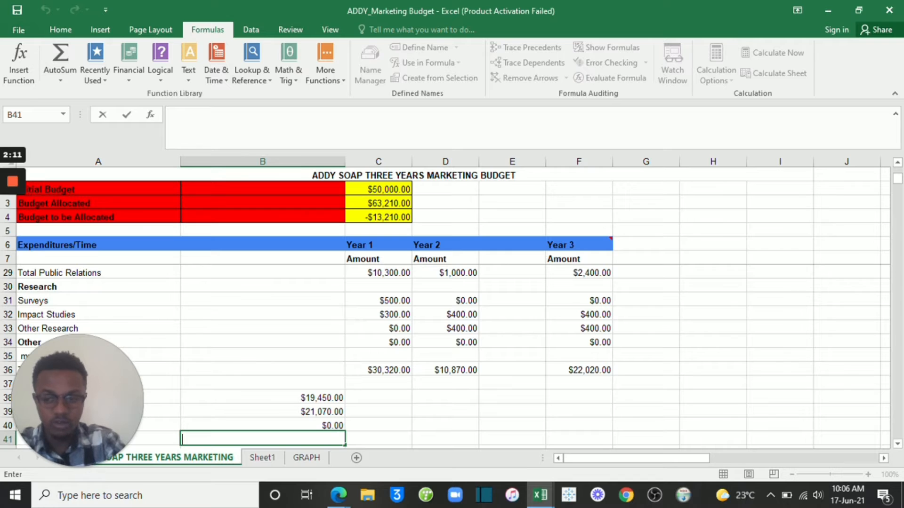
type("=")
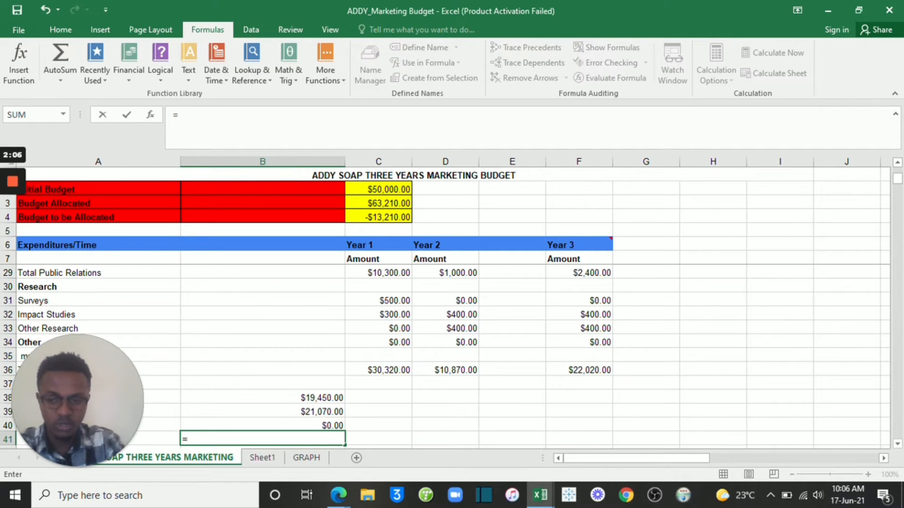
type("max")
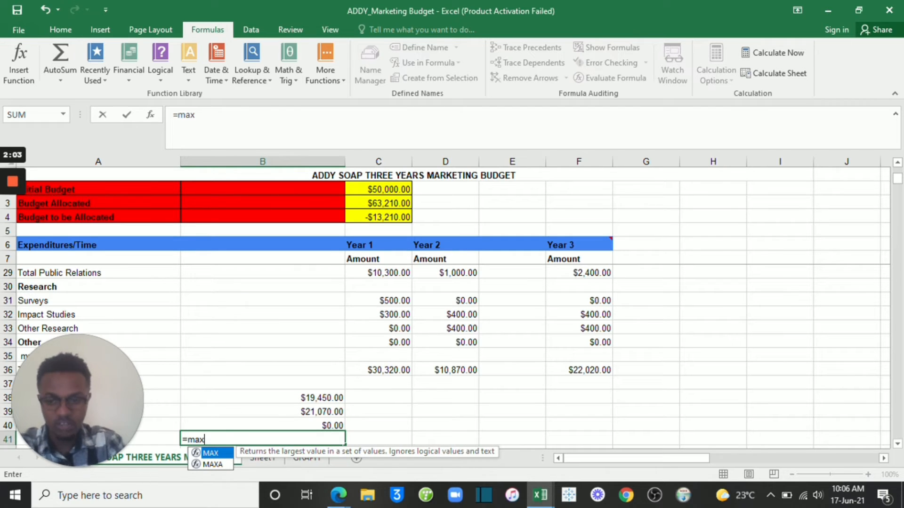
type("(")
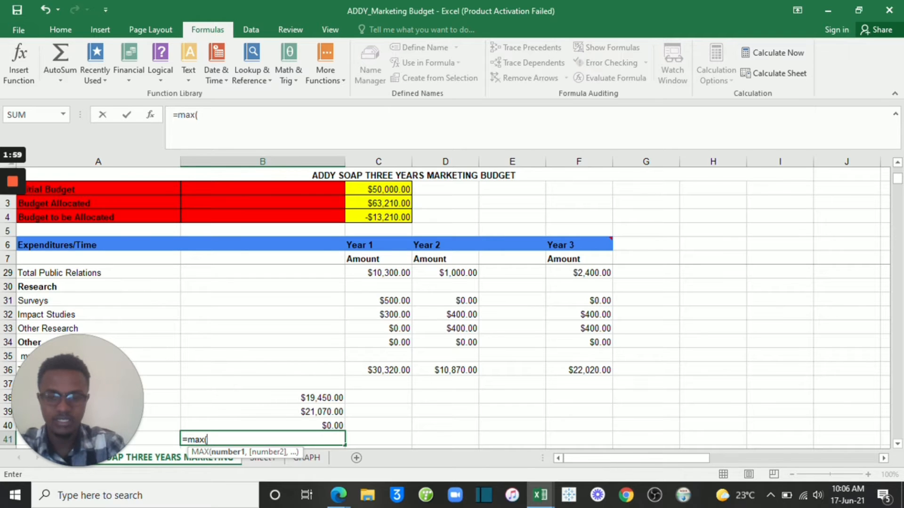
left_click_drag(379, 300, 400, 342)
type(")")
key("Return")
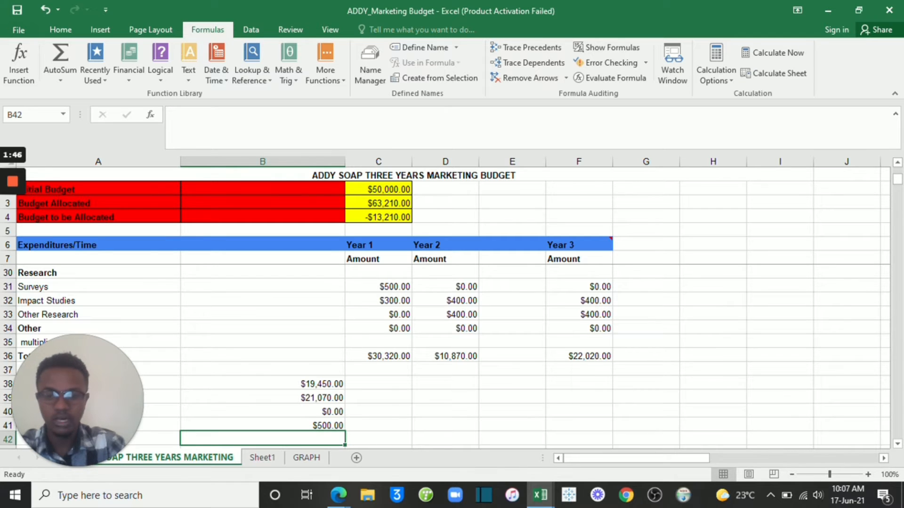
left_click(445, 397)
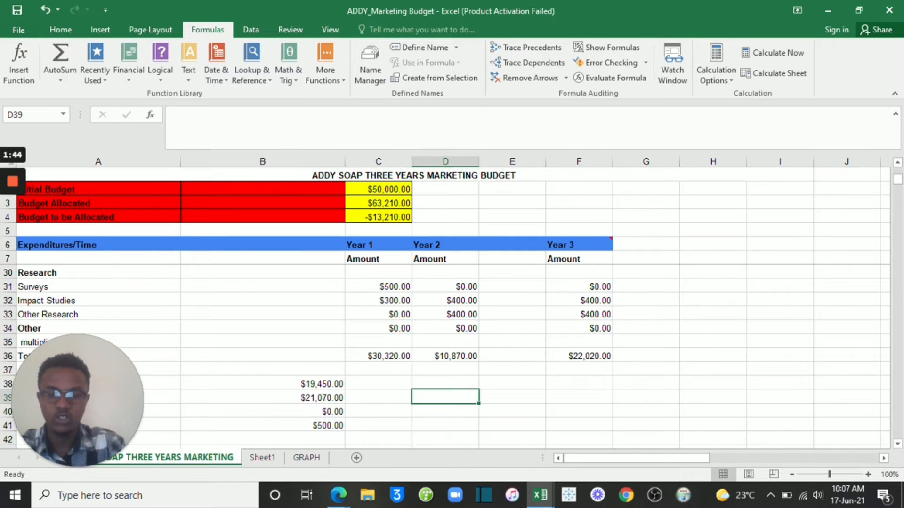
left_click(445, 383)
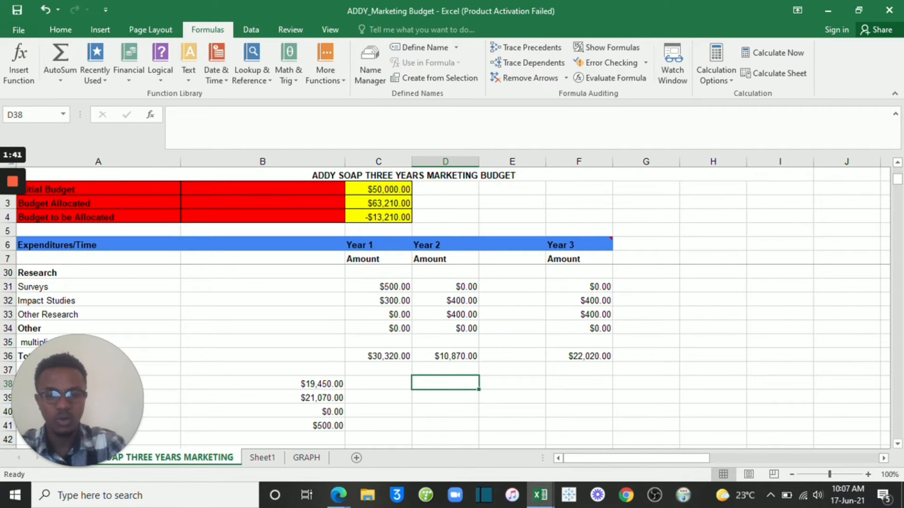
left_click(512, 383)
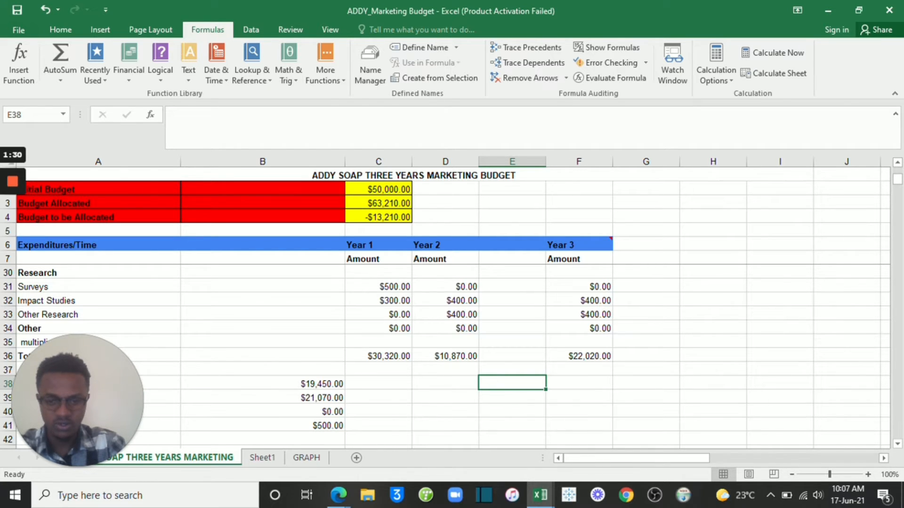
left_click(445, 383)
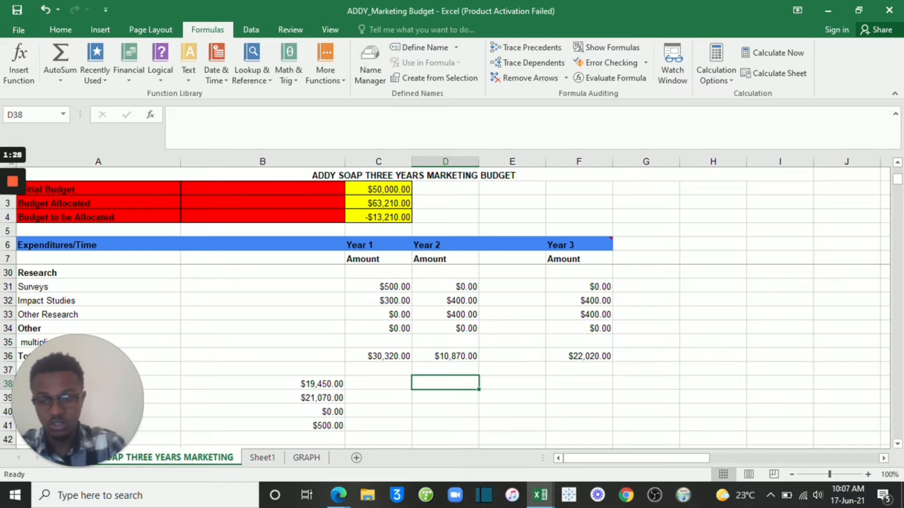
Step: Enter the formula =C36*D36 in E38 to multiply the Year 1 total by the Year 2 total, and check it
left_click(512, 383)
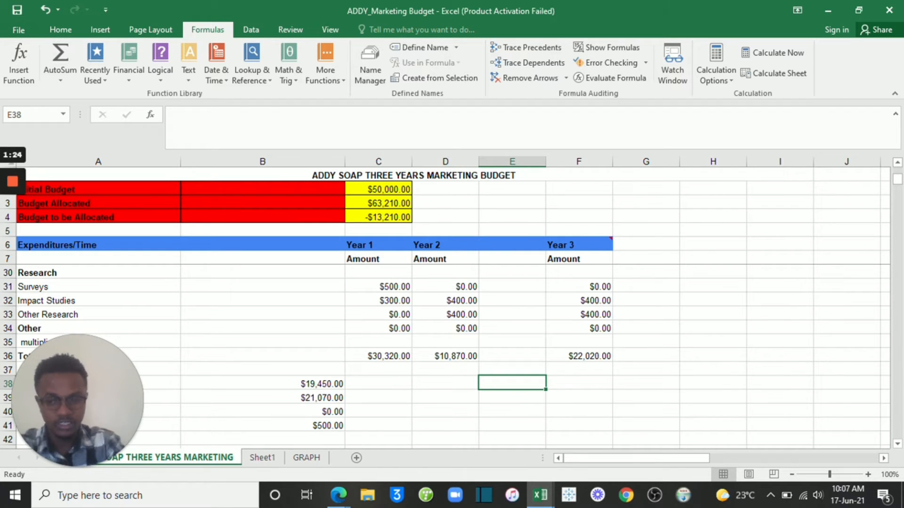
type("=")
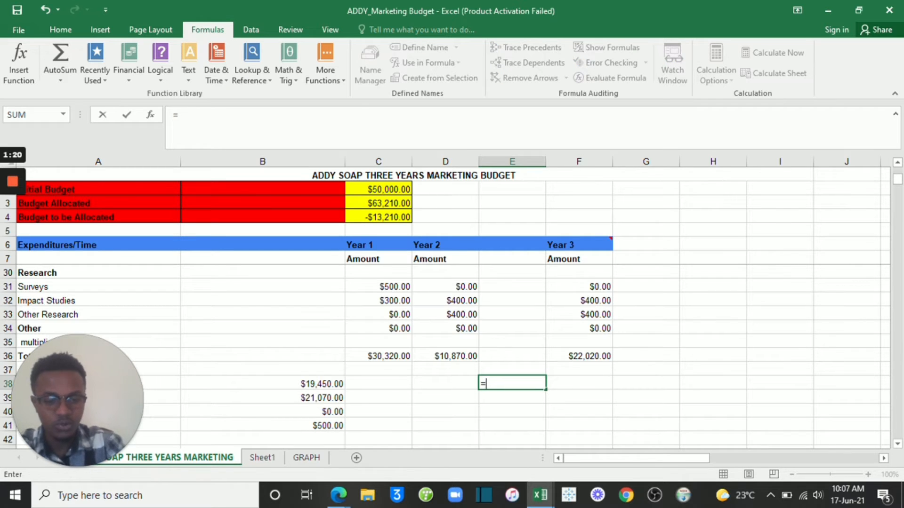
key("BackSpace")
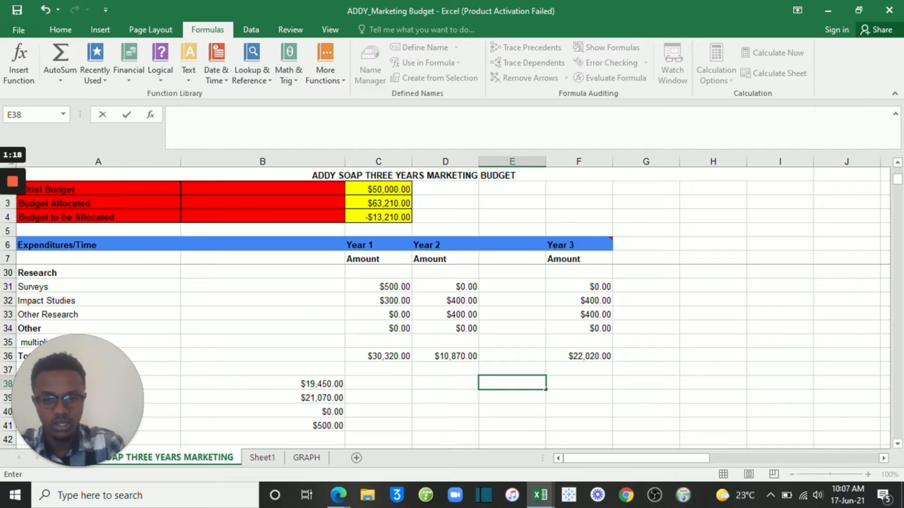
type("=")
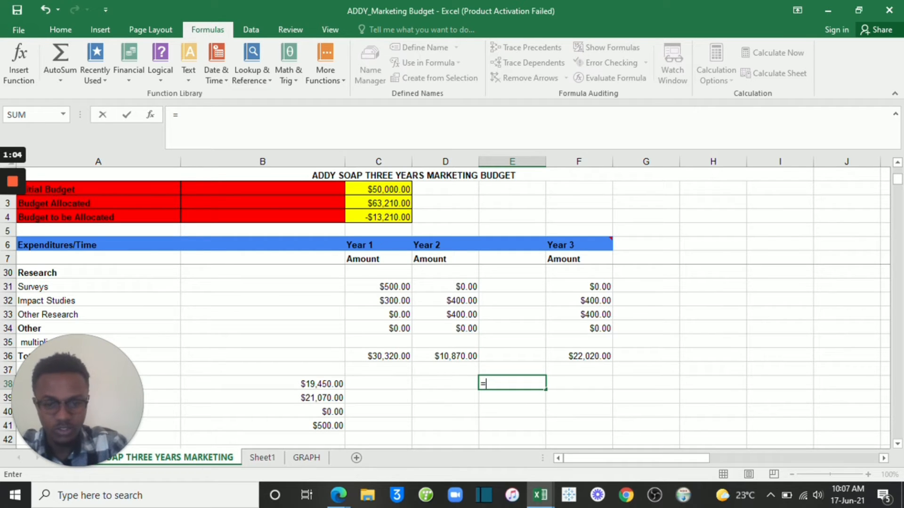
key("BackSpace")
type("=")
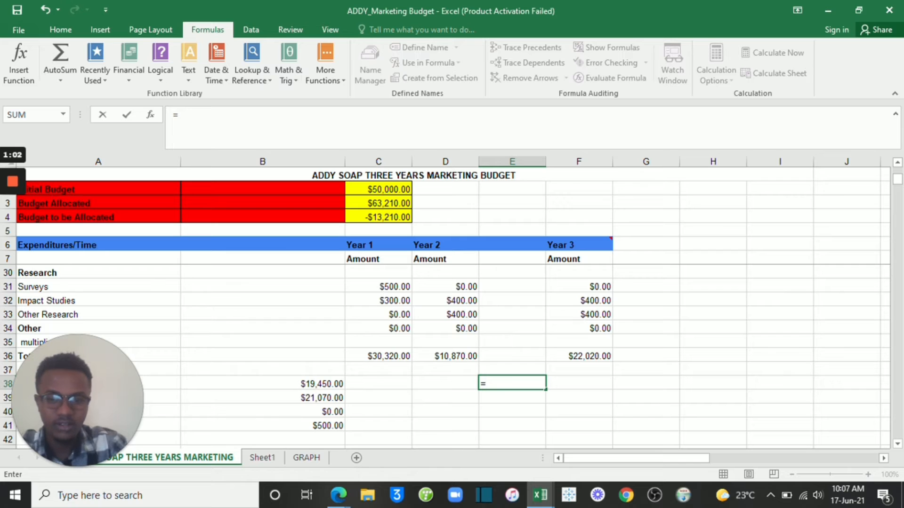
left_click(379, 356)
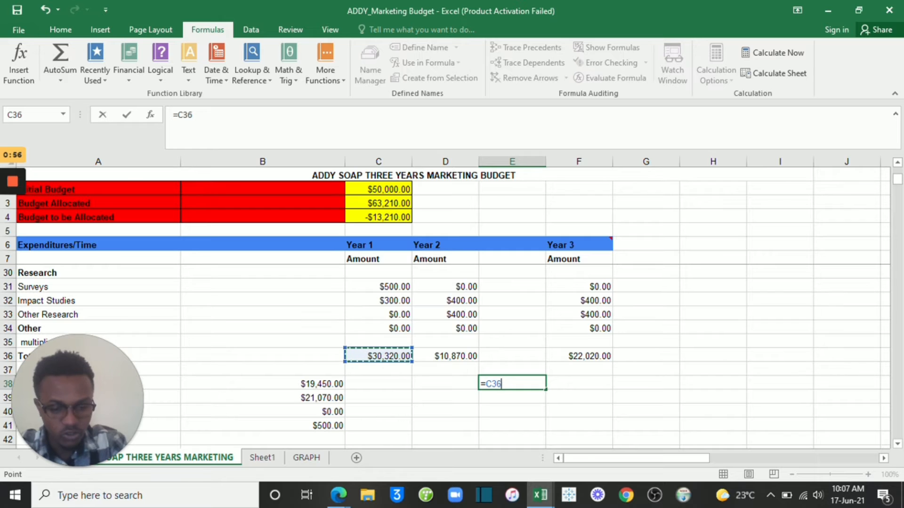
type("*")
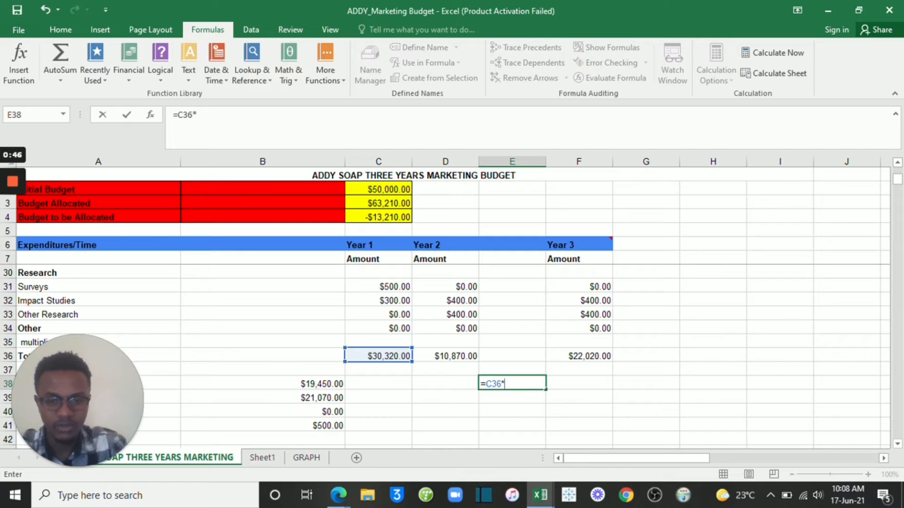
left_click(446, 356)
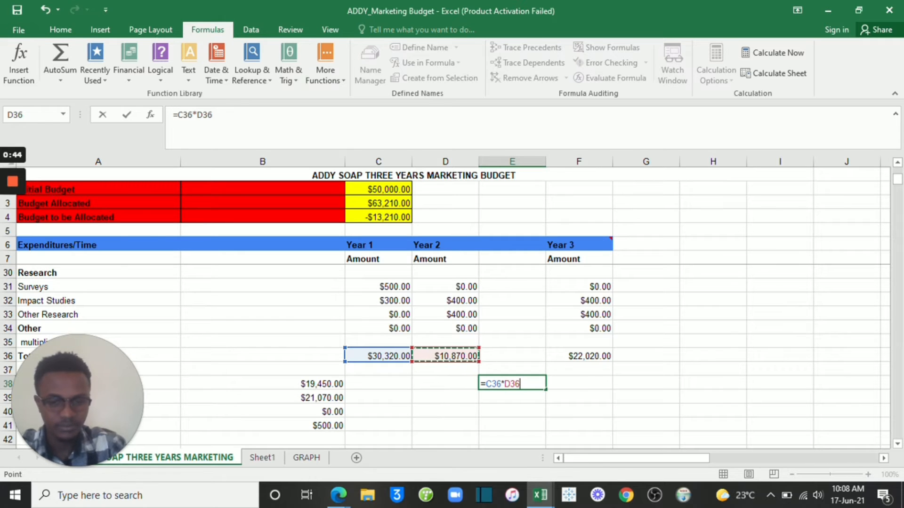
key("Return")
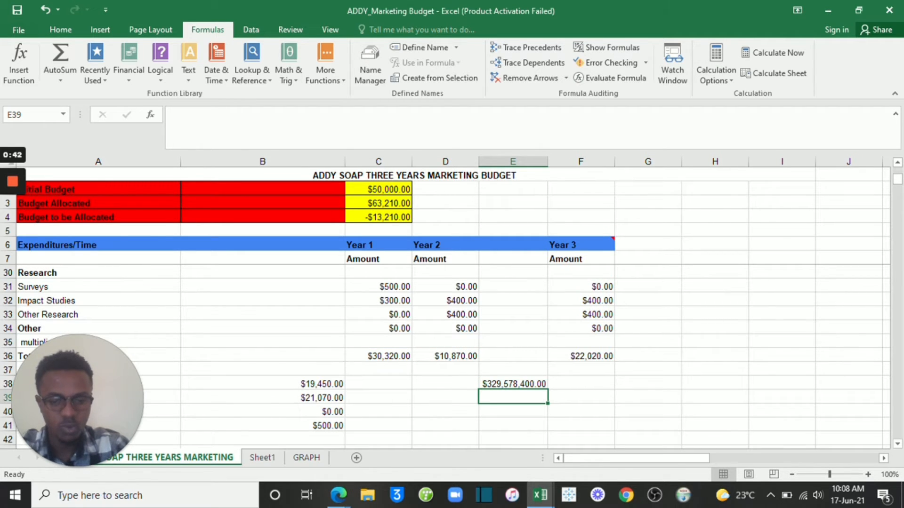
left_click(513, 384)
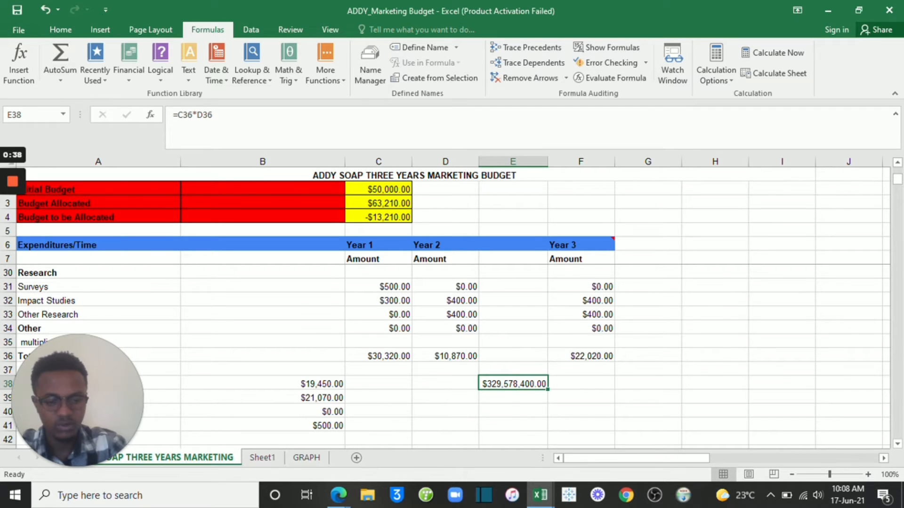
Step: Clear the multiplication formula from E38
key("BackSpace")
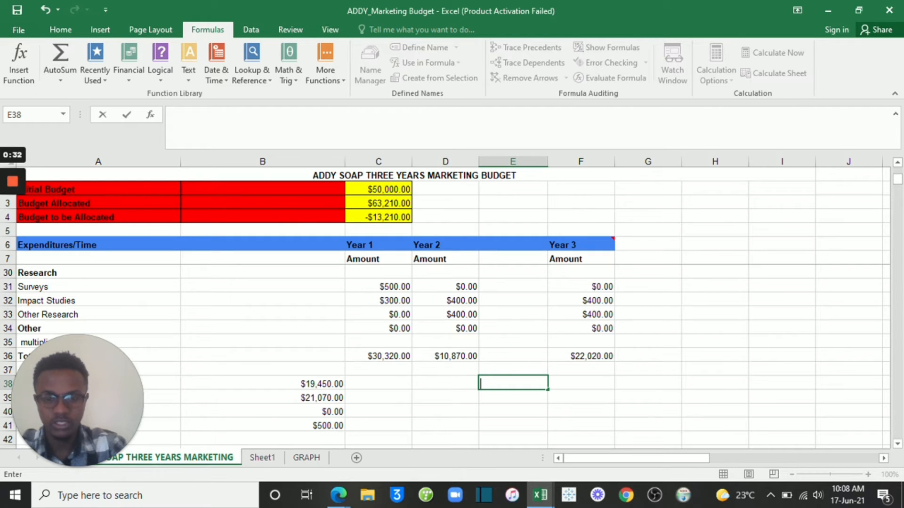
left_click(513, 412)
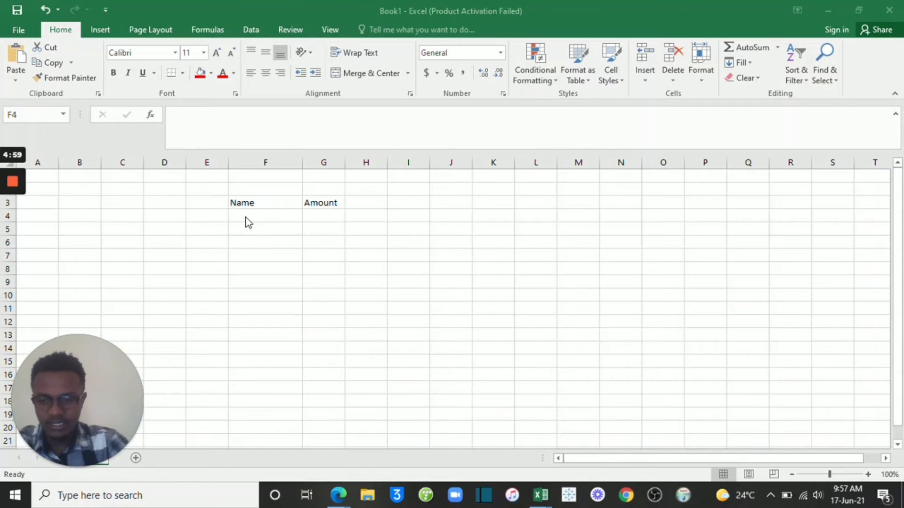
Step: In Book1, list the items pen, orange, milk and car under the Name heading in F4:F7
left_click(262, 218)
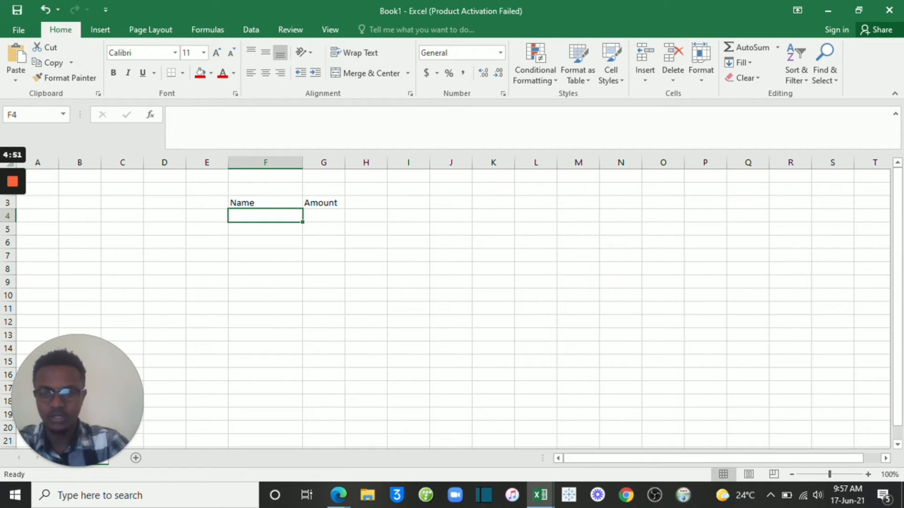
type("p")
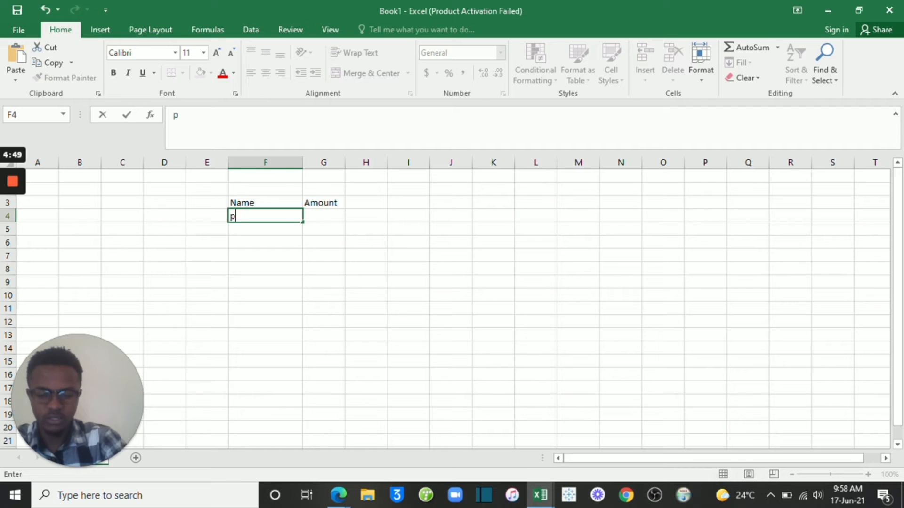
type("en")
key("Return")
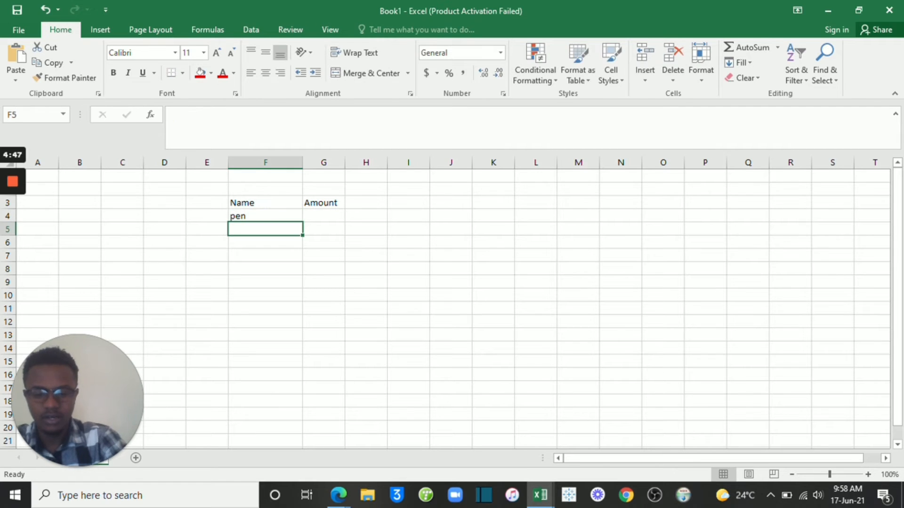
type("orange")
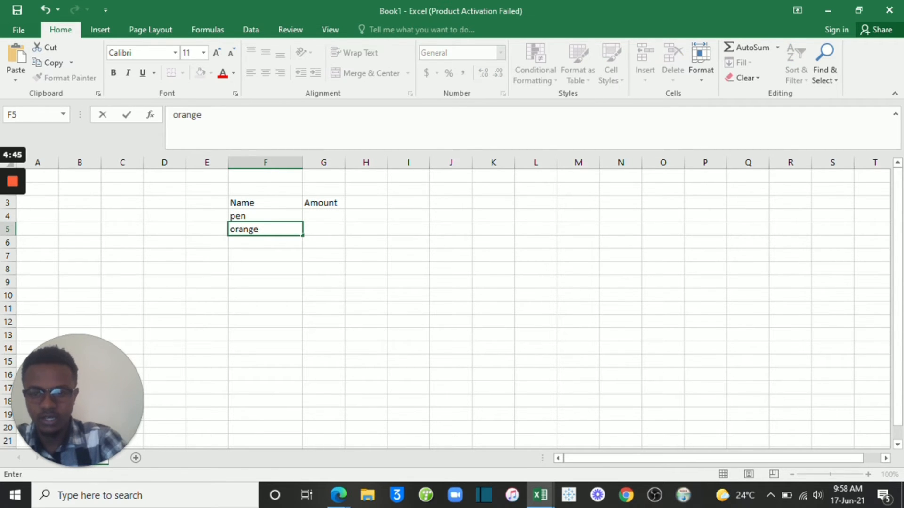
key("Return")
type("milk")
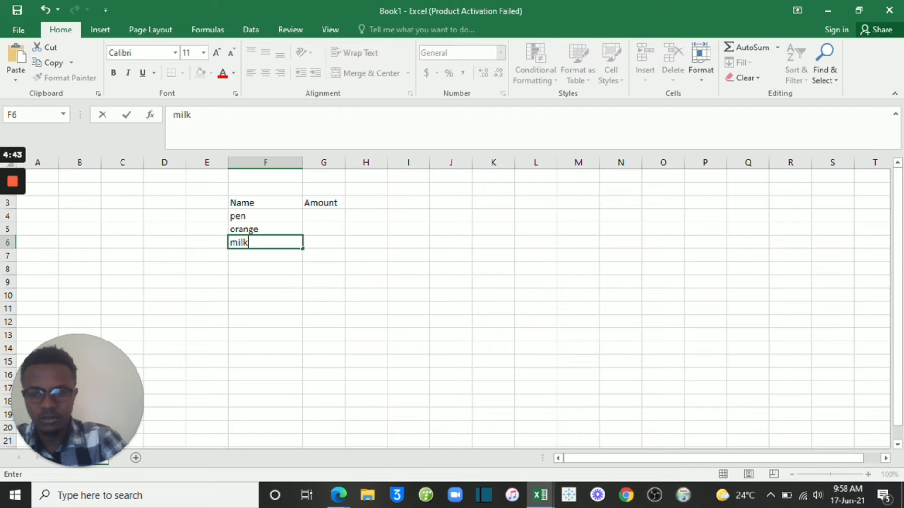
key("Return")
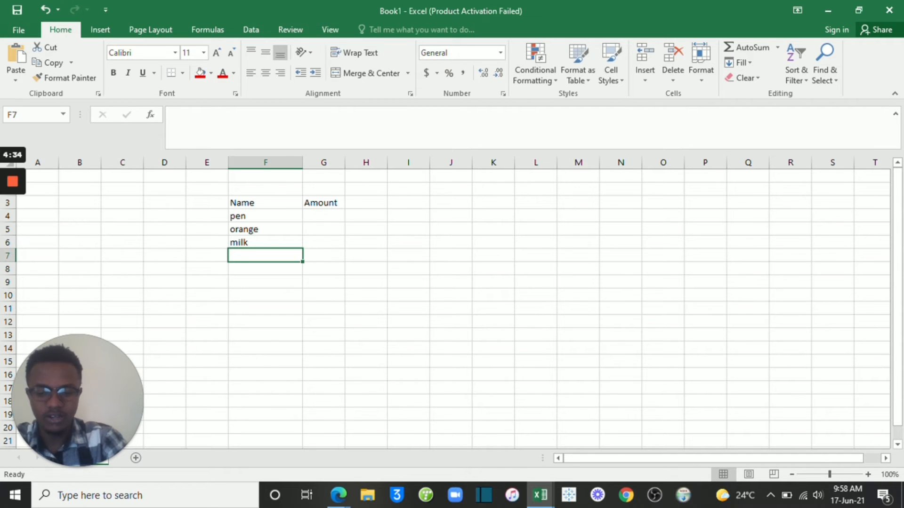
type("car")
left_click(323, 216)
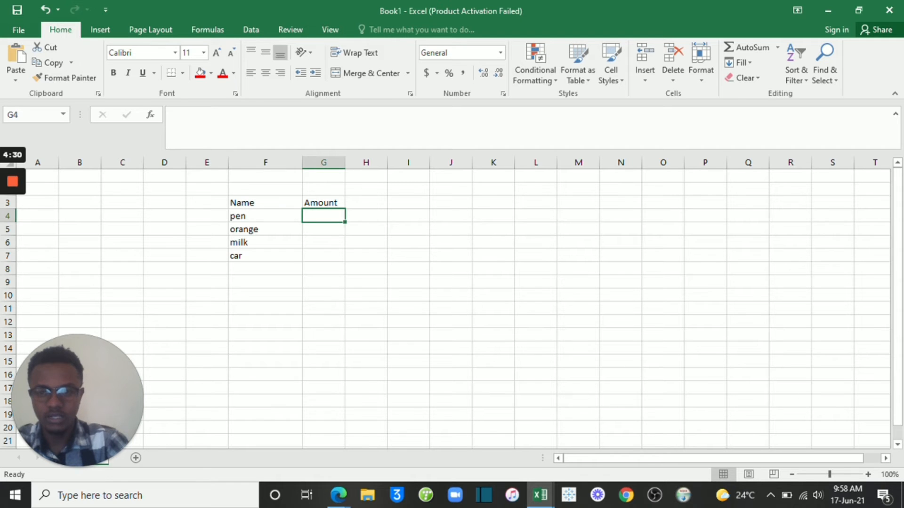
Step: Insert a new column before the Amount column and head it "unit" in G3
left_click(323, 162)
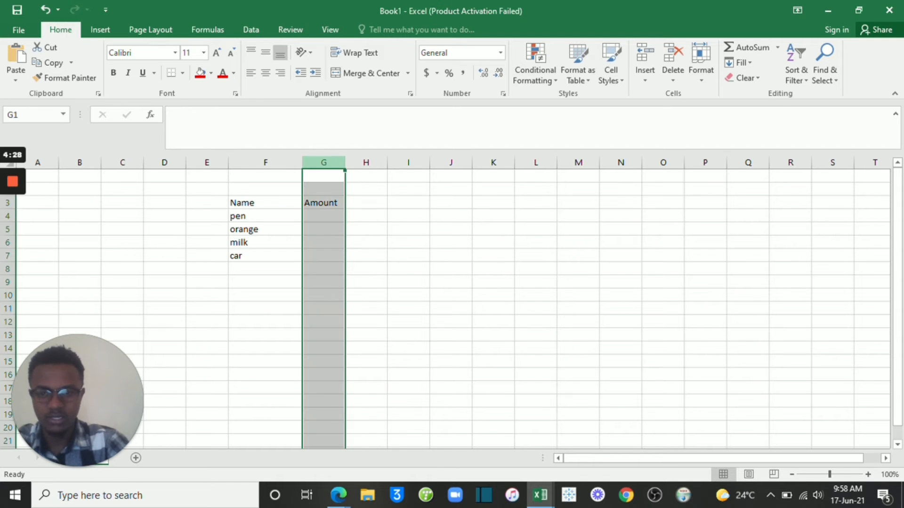
right_click(324, 162)
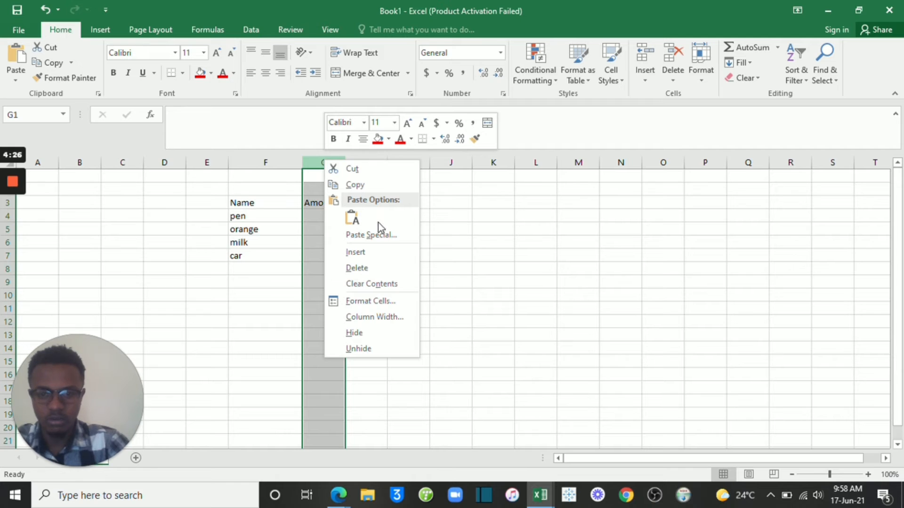
left_click(362, 258)
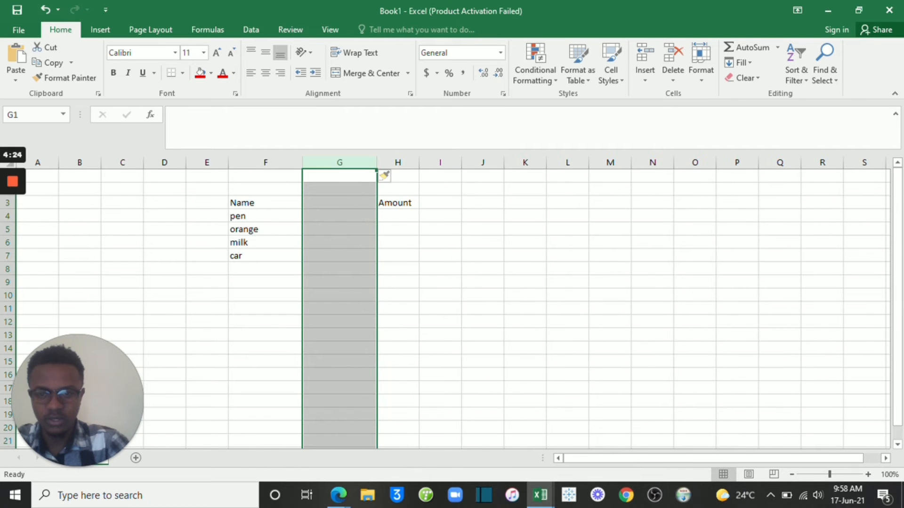
left_click(339, 202)
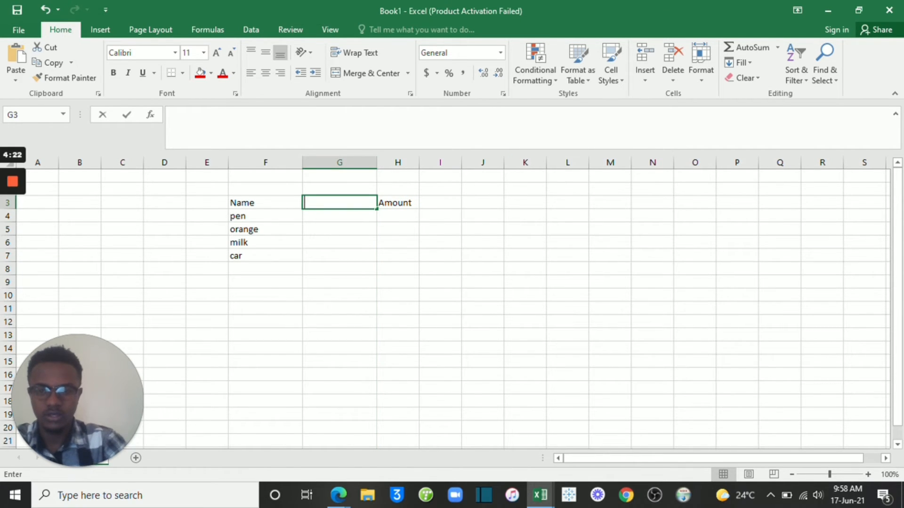
type("unit")
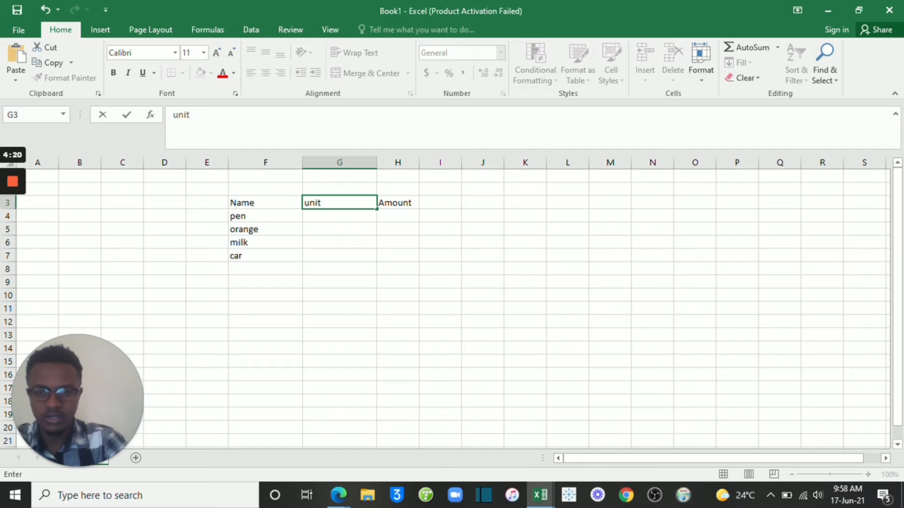
key("Return")
Step: Fill in the units in G4:G7: 3 for pen, 4 for orange, 6 for milk and 2 for car
type("3")
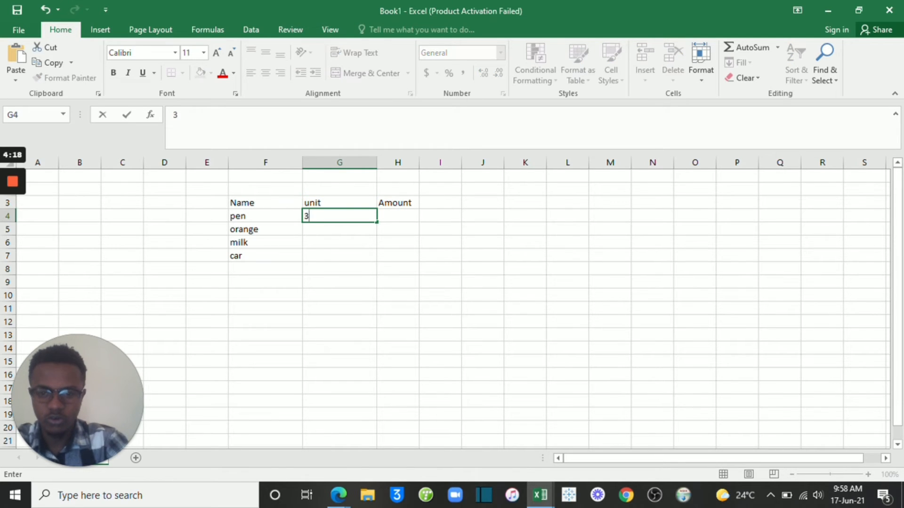
key("Return")
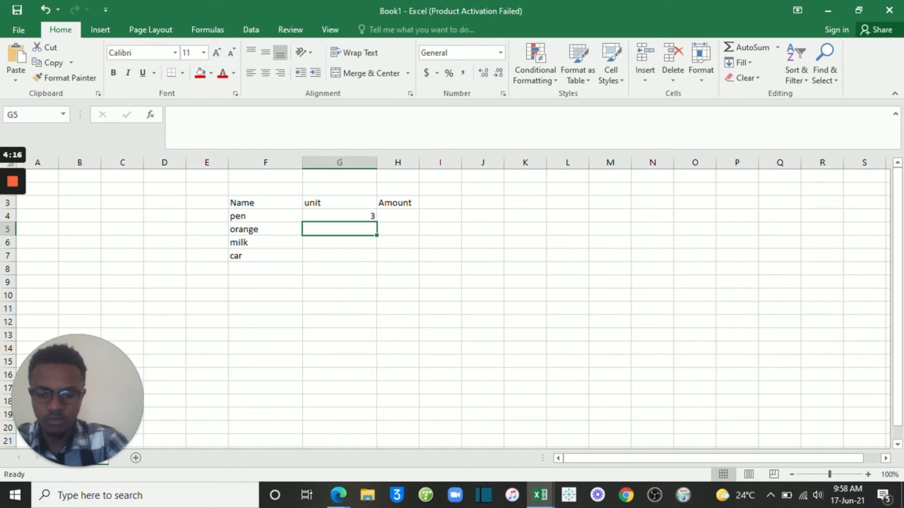
type("4")
key("Return")
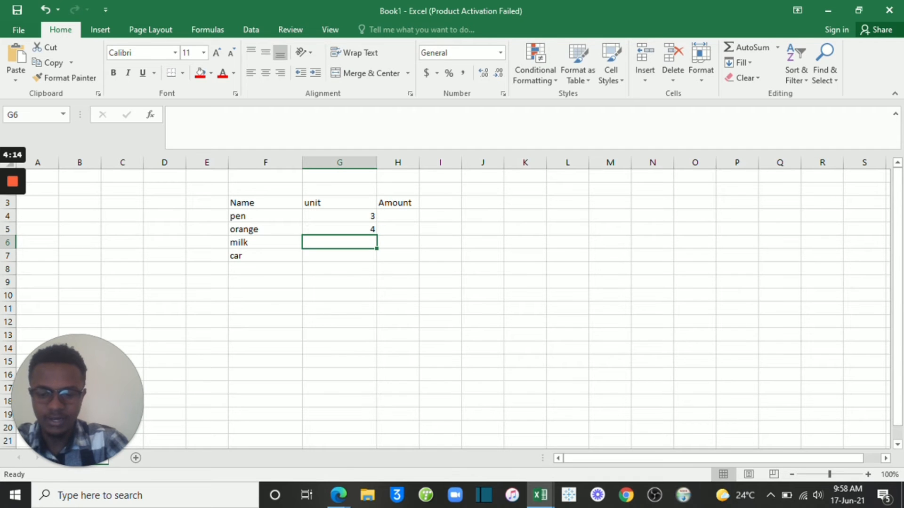
type("6")
key("Return")
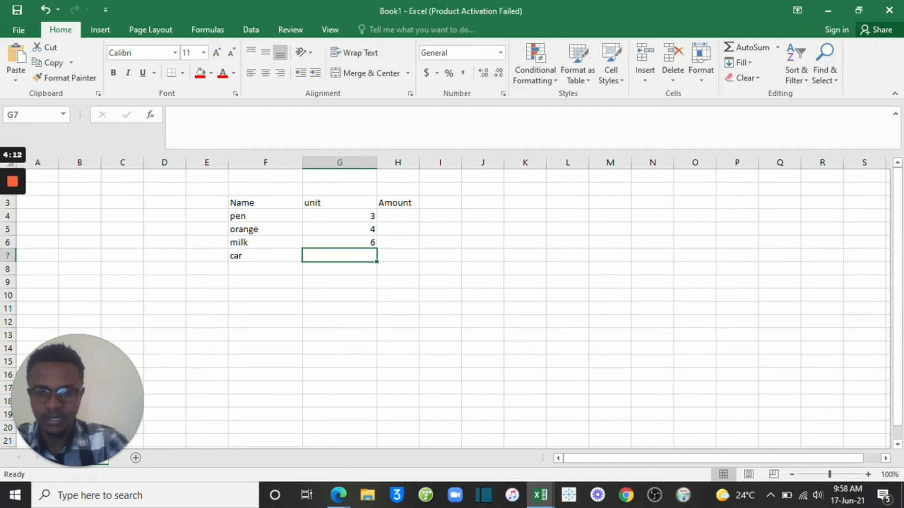
type("2")
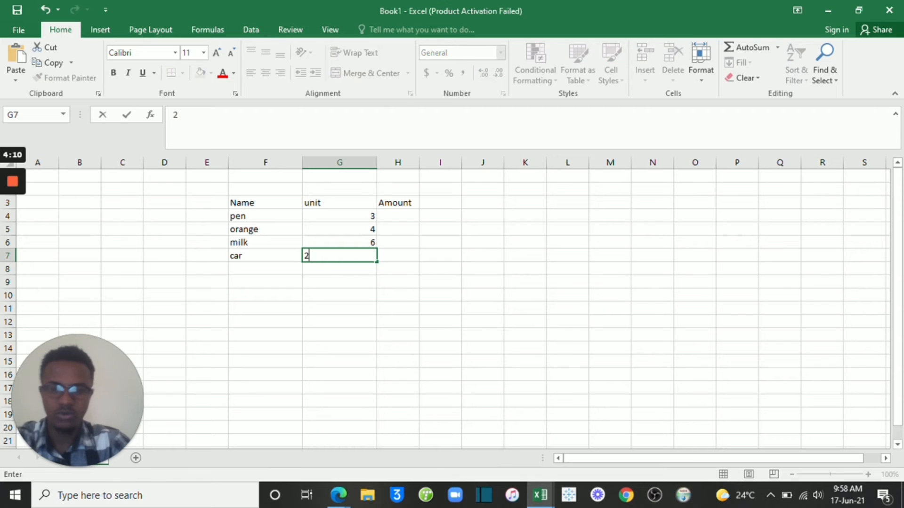
Step: Fill in the amounts in H4:H6: 3 for pen, 4 for orange and 5 for milk
left_click(397, 216)
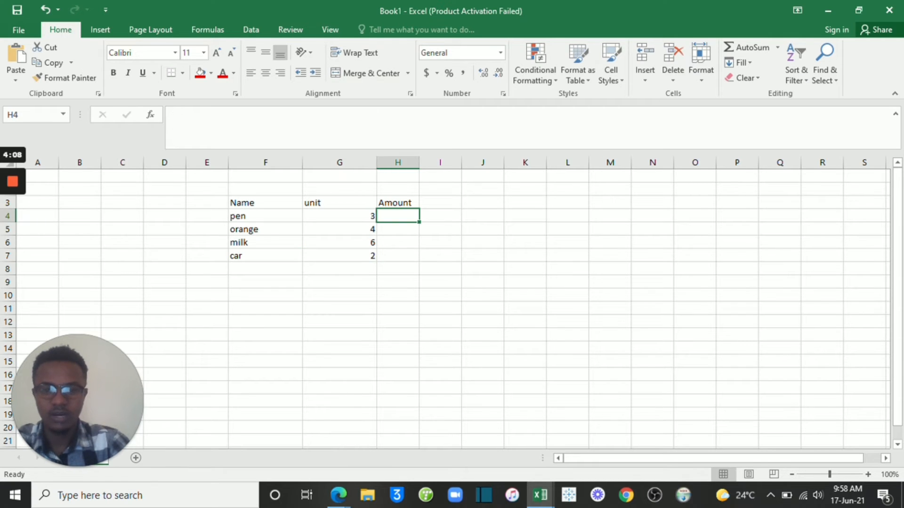
double_click(398, 216)
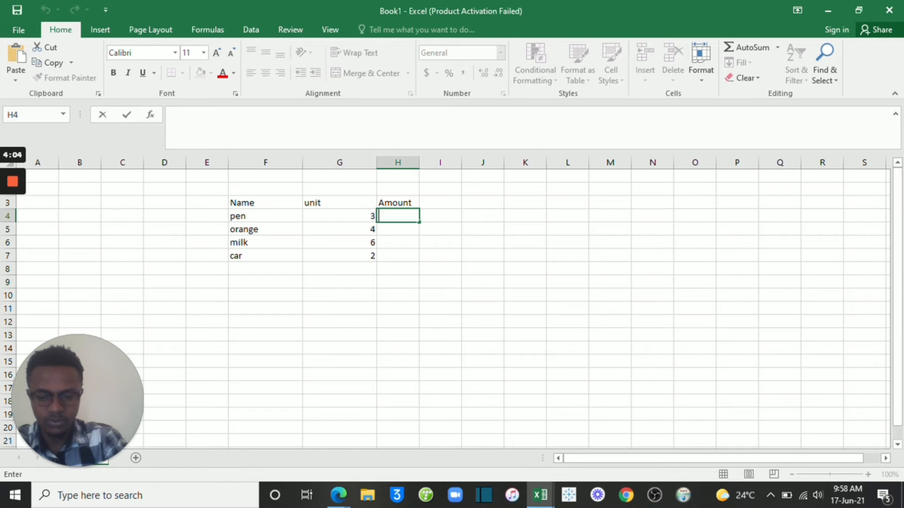
type("5")
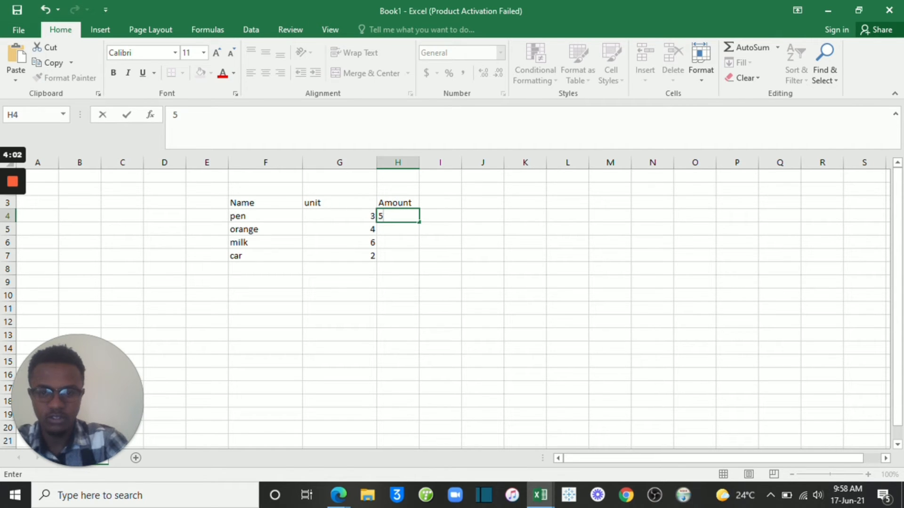
key("BackSpace")
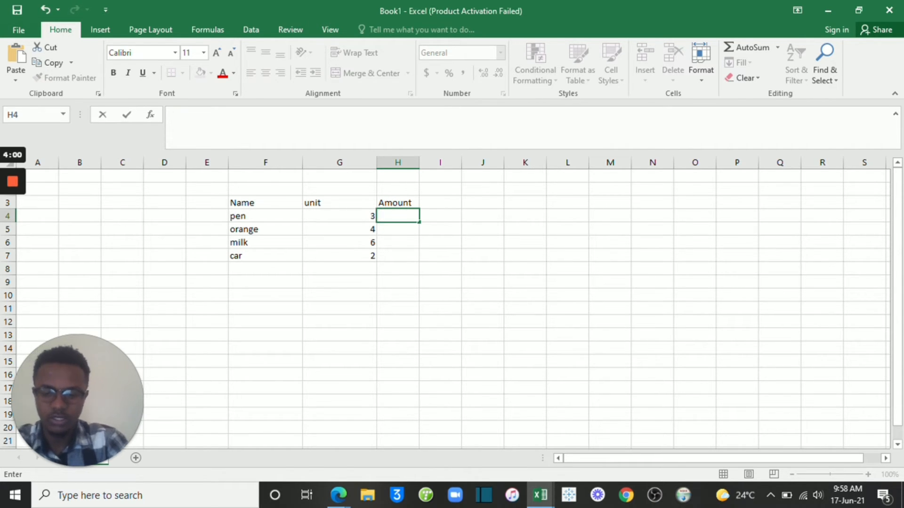
type("3")
key("Return")
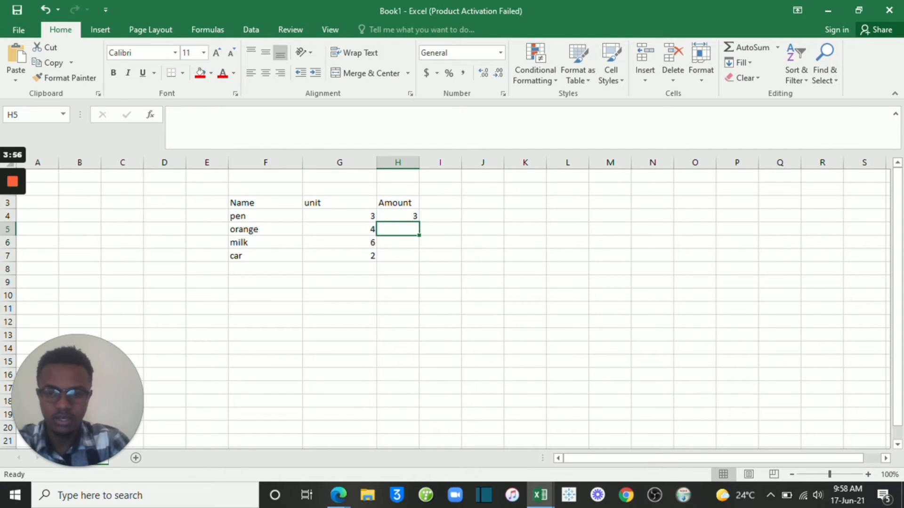
key("BackSpace")
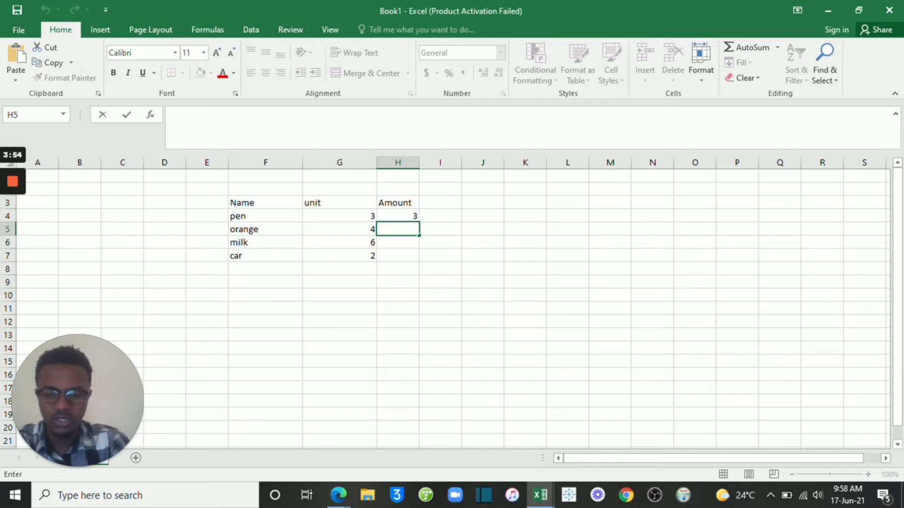
type("4")
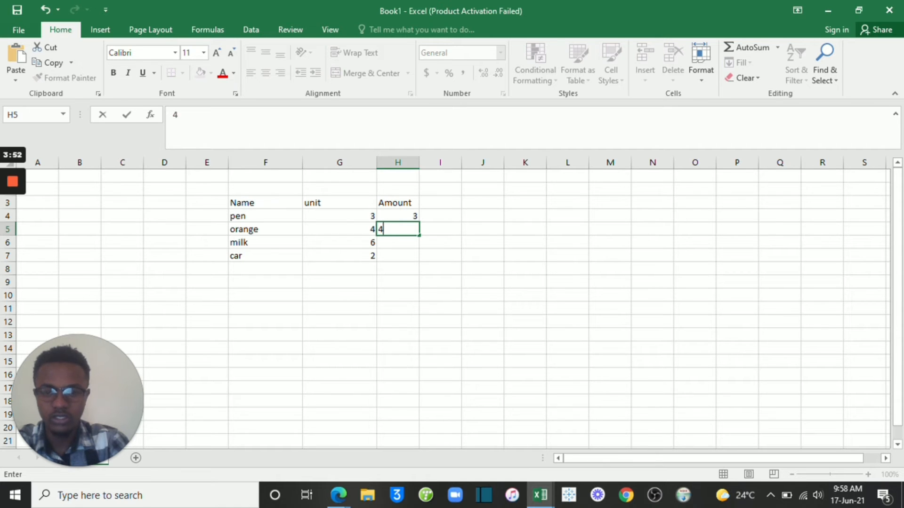
key("Return")
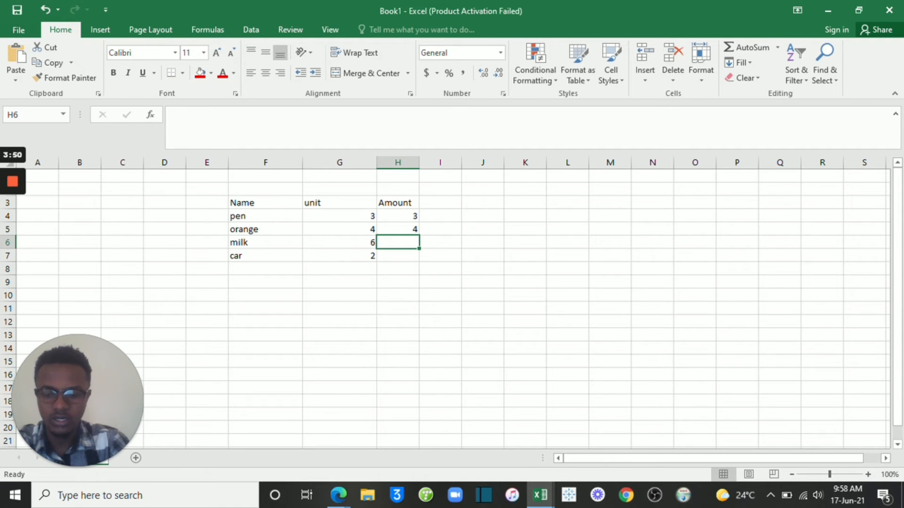
type("5")
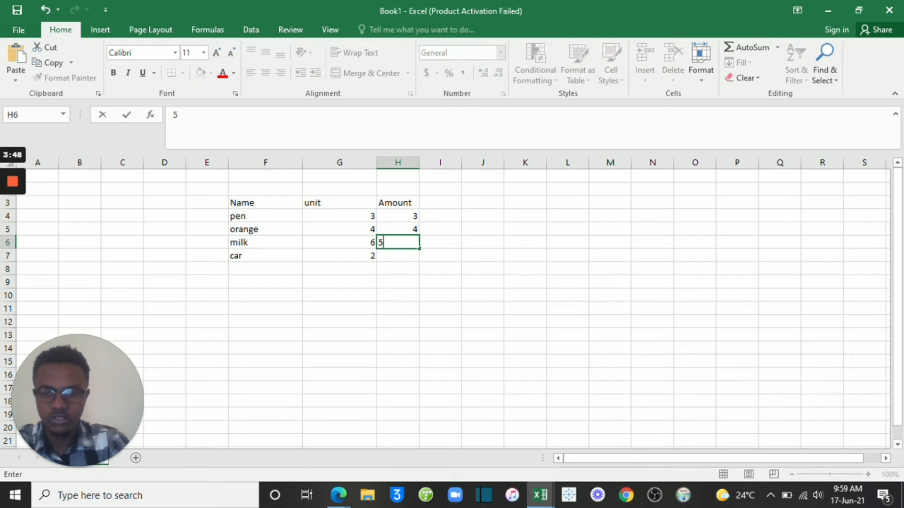
key("Return")
Step: Enter 2,000,000 as the car's amount in H7
key("F2")
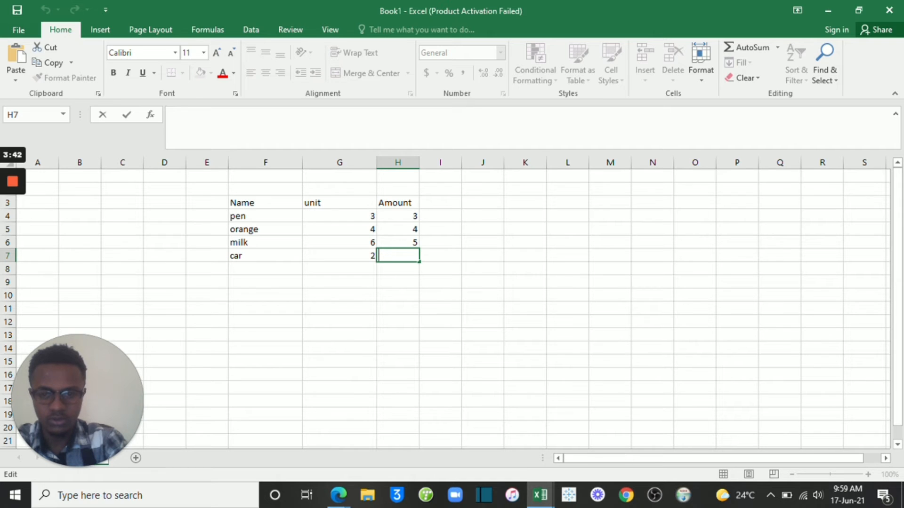
type("2000")
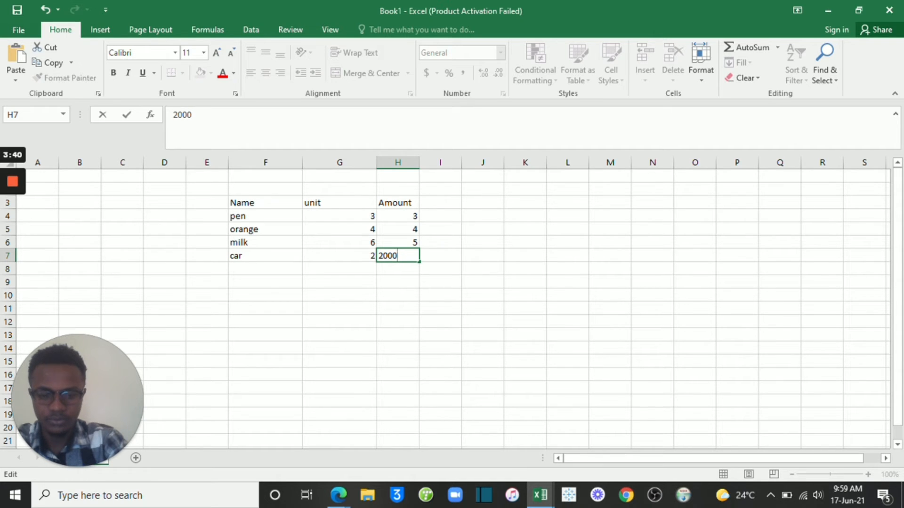
key("BackSpace")
key("BackSpace")
key("BackSpace")
type(",00")
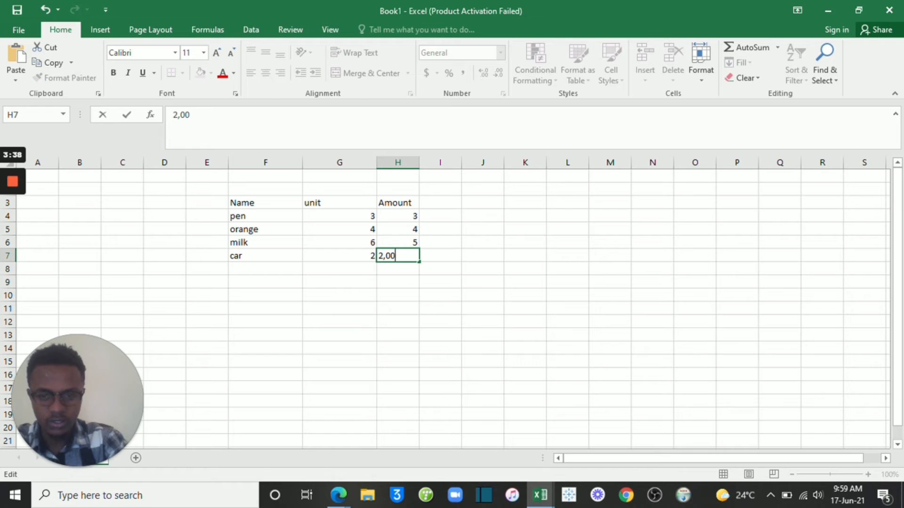
type("0,00")
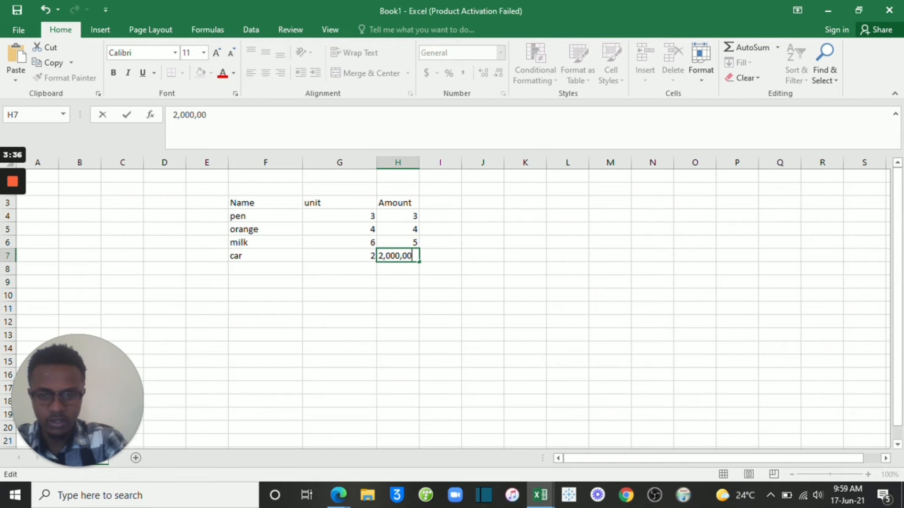
type("0")
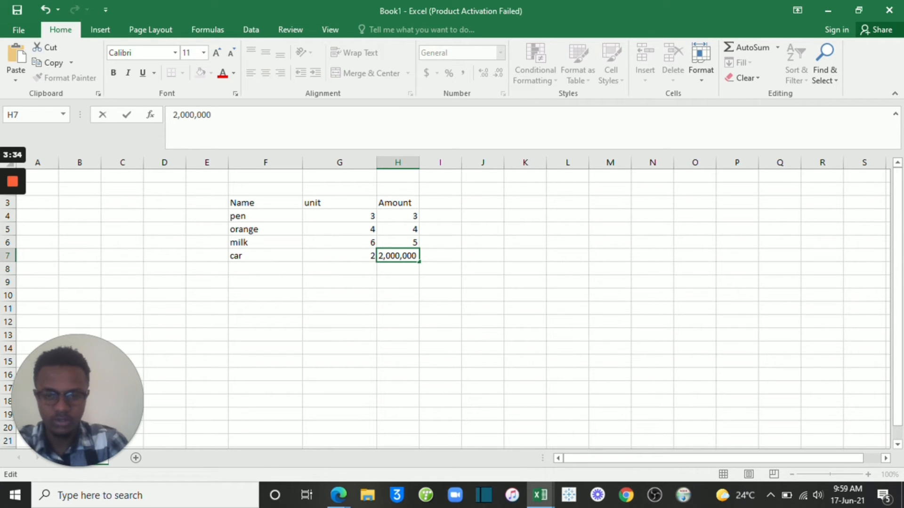
Step: Format the amounts in H4:H7 as dollar values with the Accounting number format
left_click(398, 216)
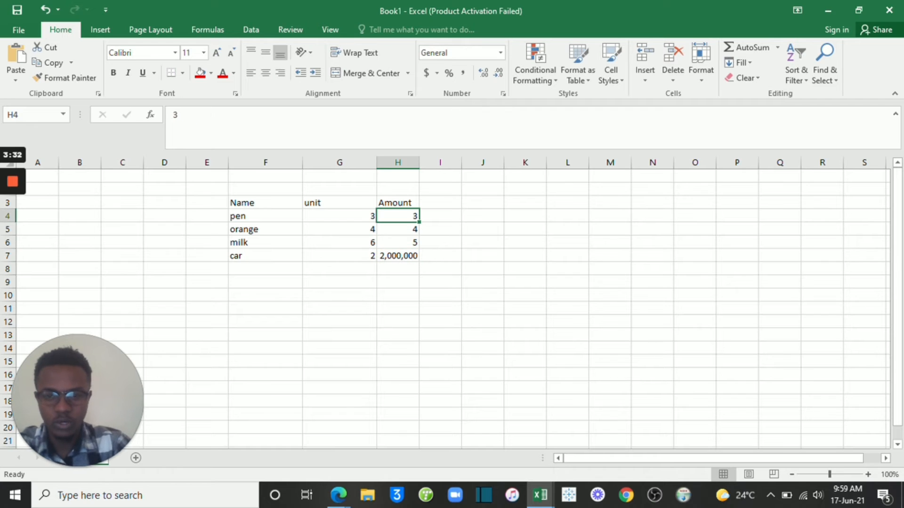
left_click_drag(398, 216, 397, 255)
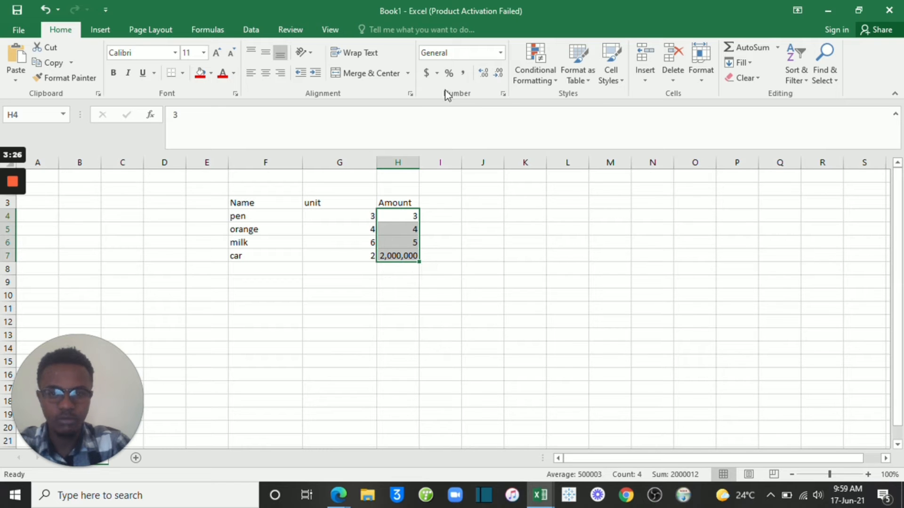
left_click(426, 74)
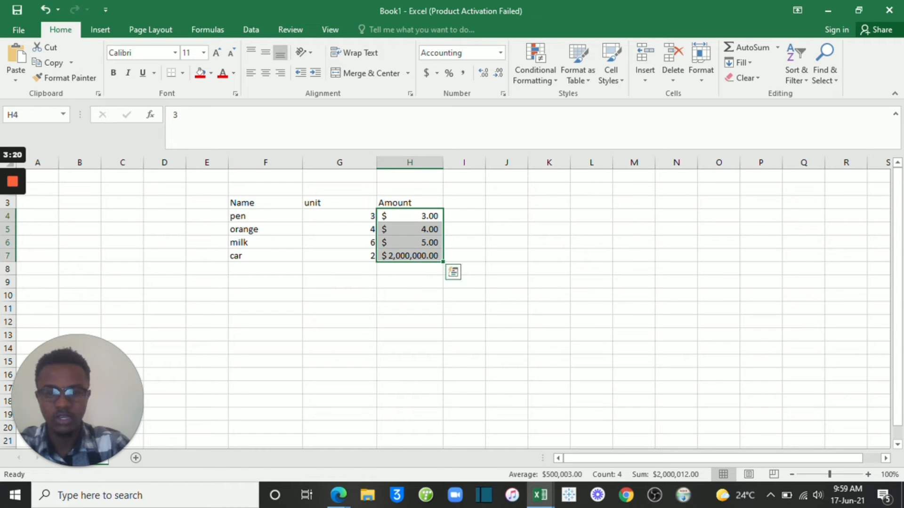
Step: Add the heading "Total amount" in I3 and widen column I to fit it
left_click(464, 216)
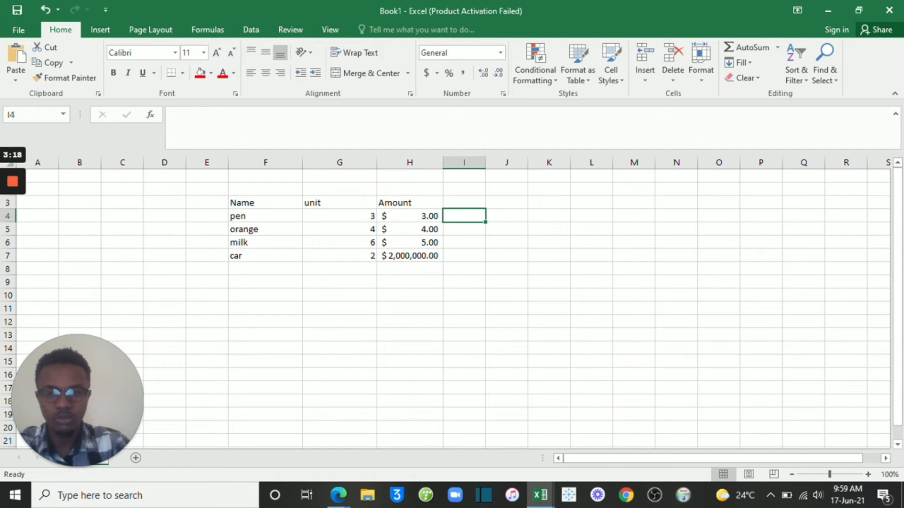
left_click(464, 203)
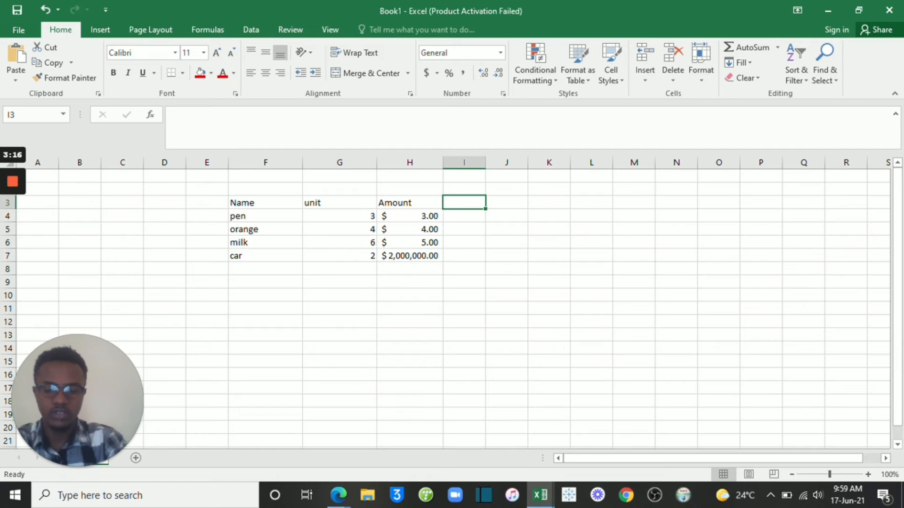
type("Total")
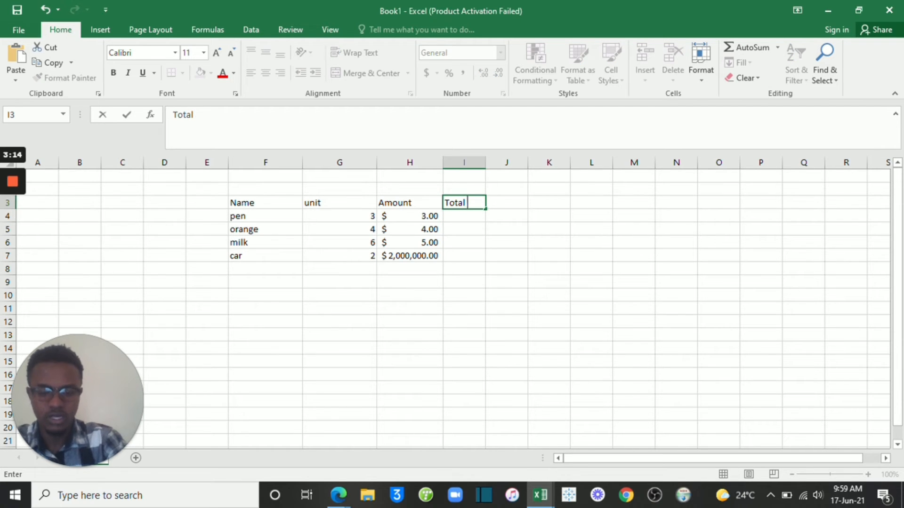
type(" amount")
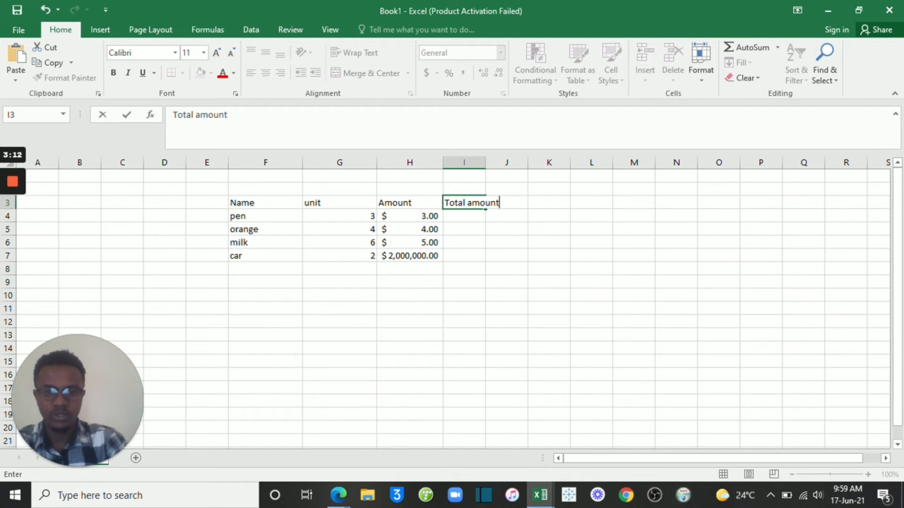
key("Return")
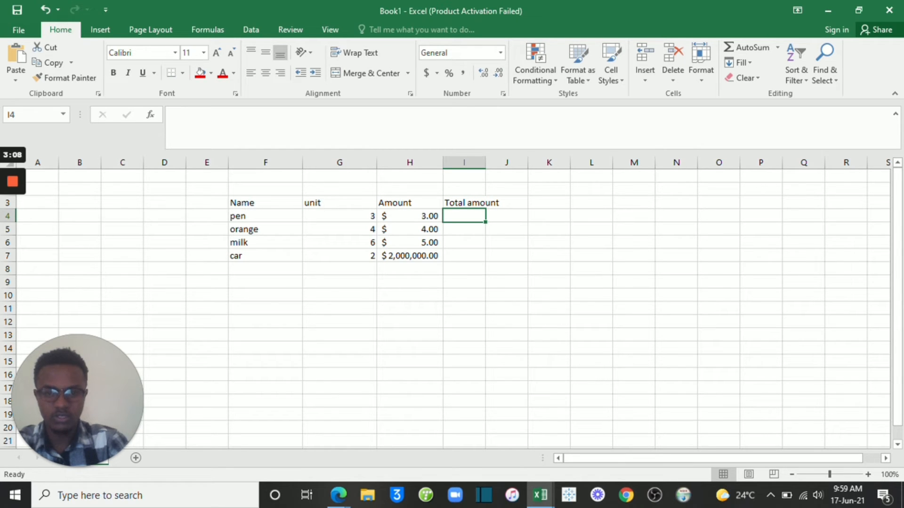
left_click_drag(485, 162, 536, 162)
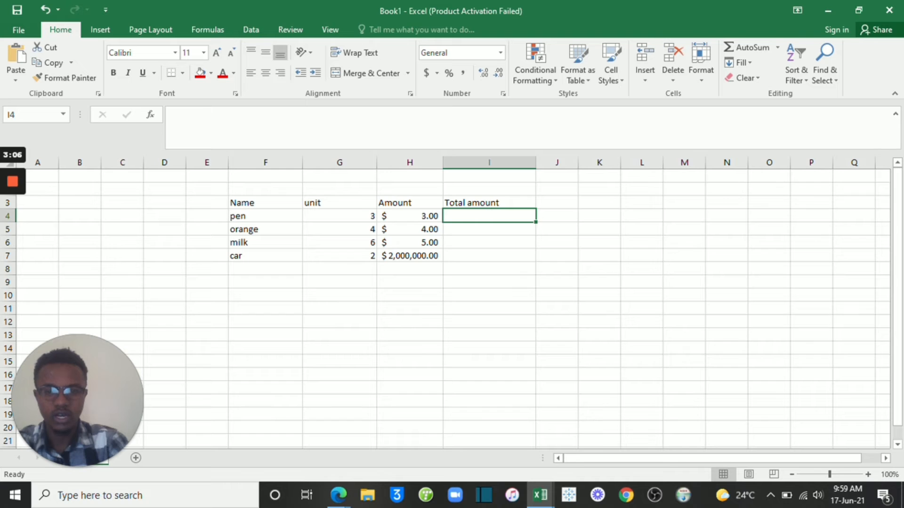
Step: Calculate the pen's total amount in I4 with the PRODUCT function over G4:H4
double_click(489, 216)
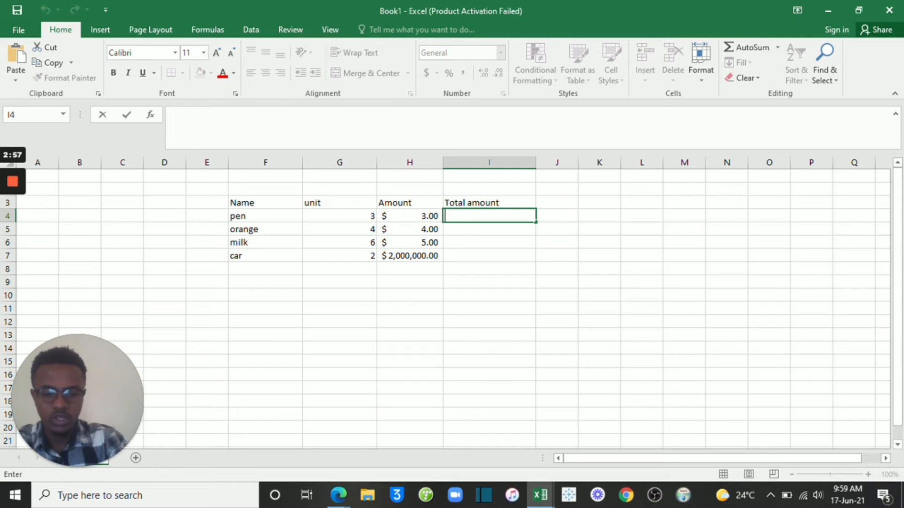
type("=")
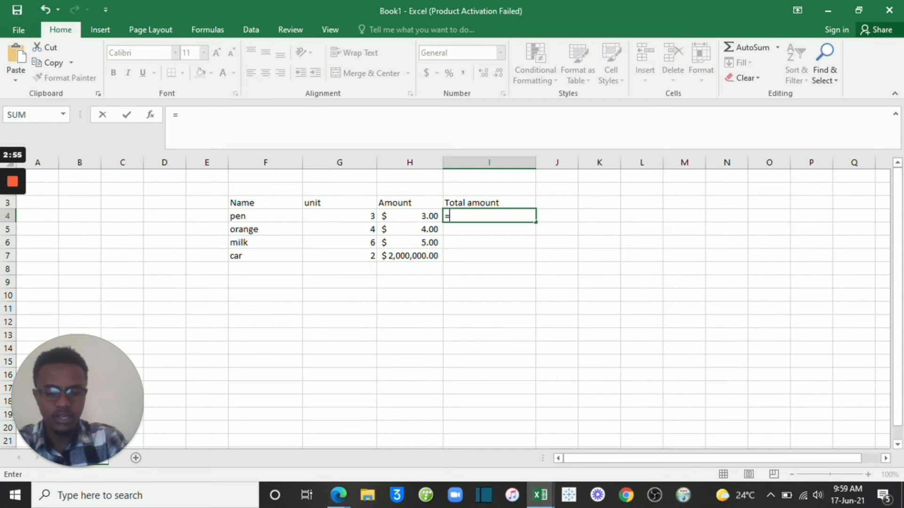
type("pro")
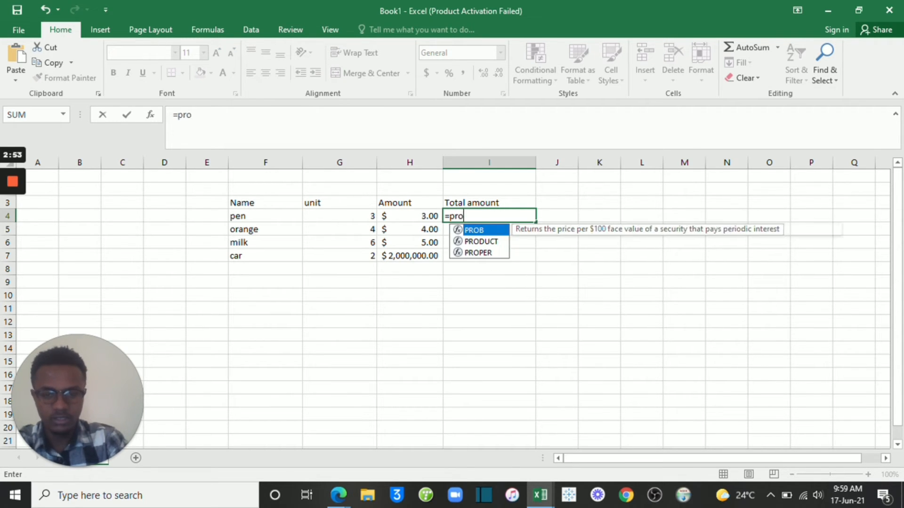
left_click(481, 241)
key("Tab")
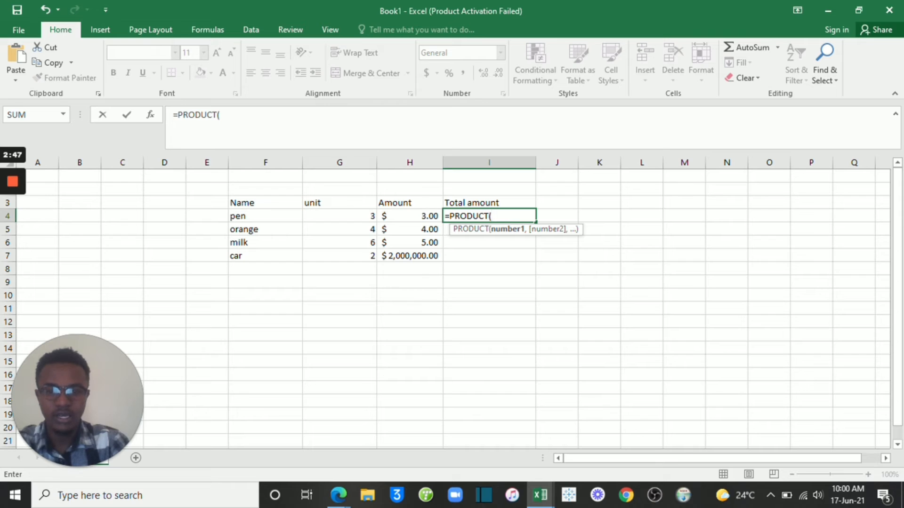
left_click_drag(340, 216, 409, 216)
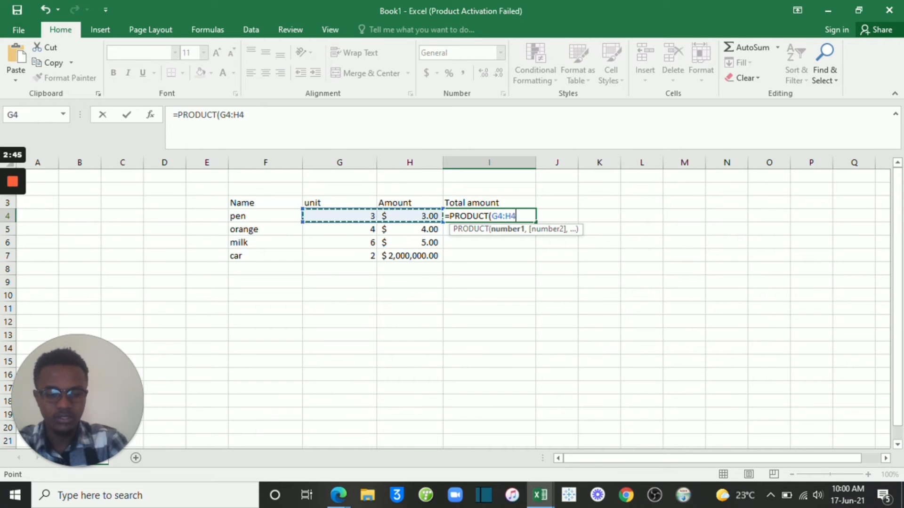
key("Return")
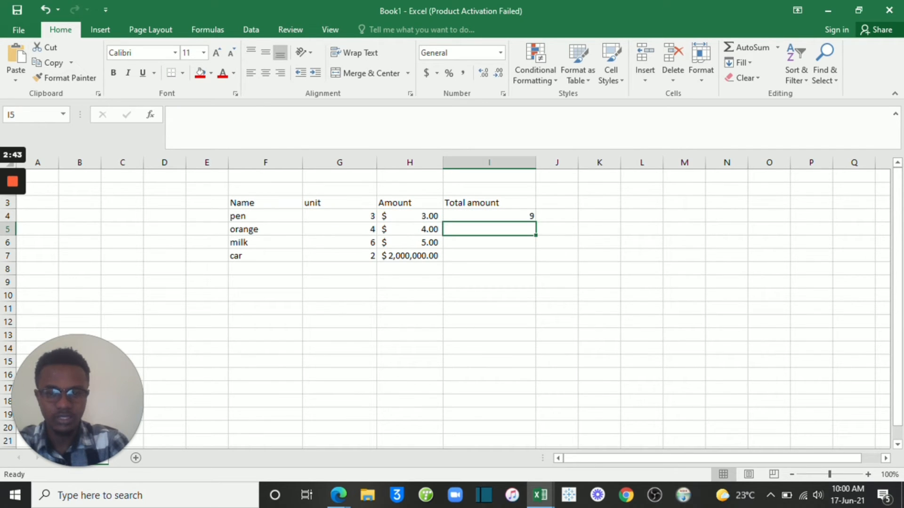
Step: Calculate the orange's total amount in I5 by multiplying its unit by its amount with =G5*H5
key("BackSpace")
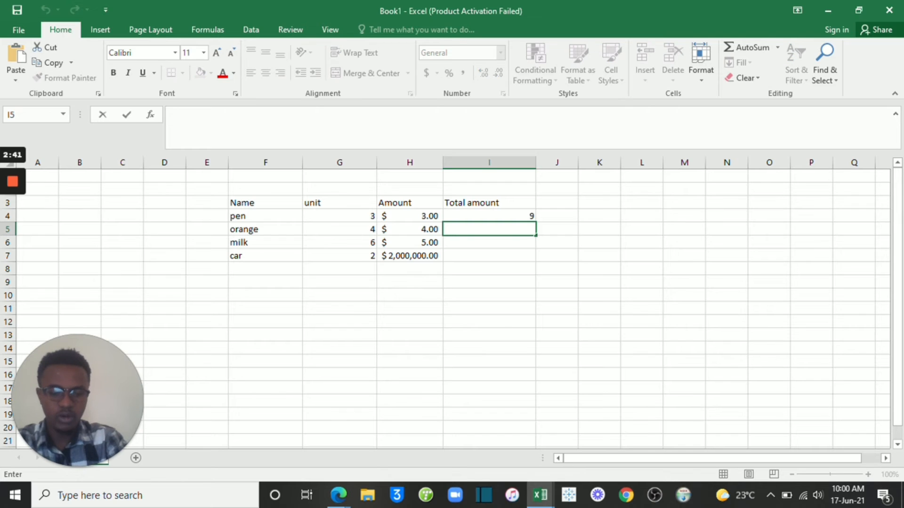
type("=")
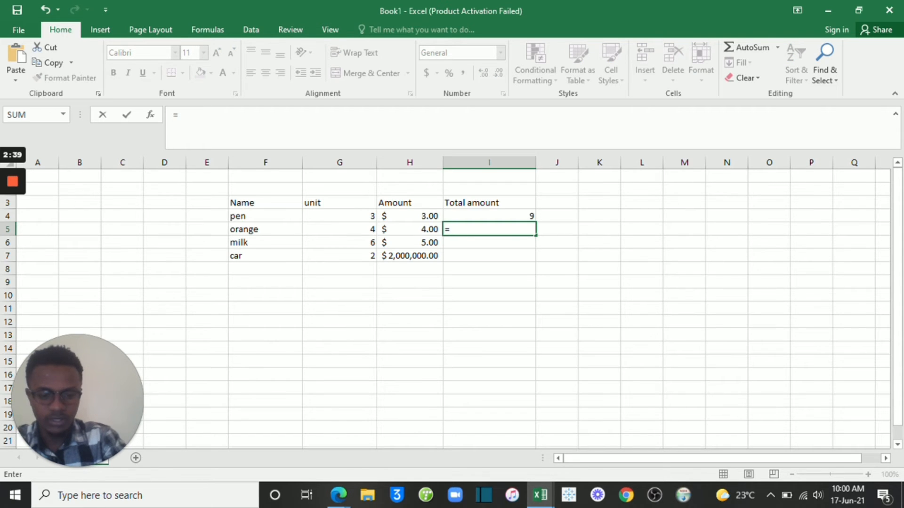
key("Escape")
type("=")
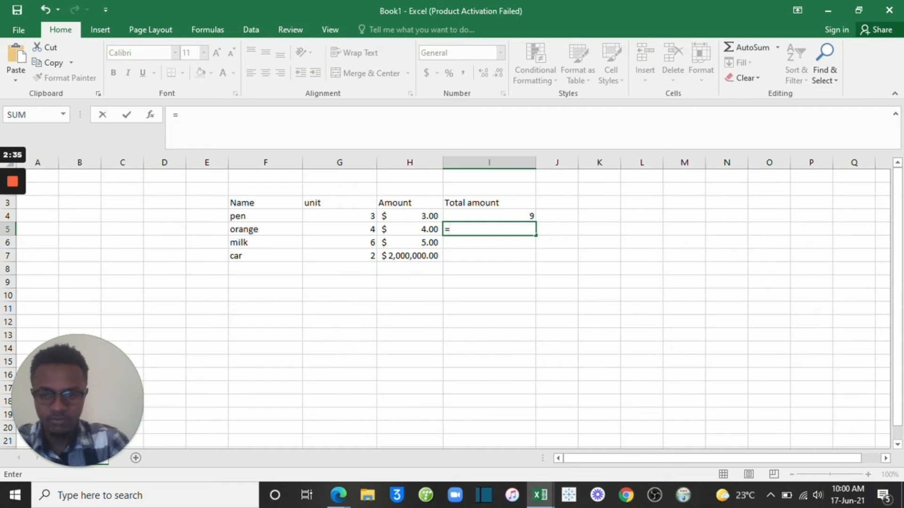
left_click(339, 230)
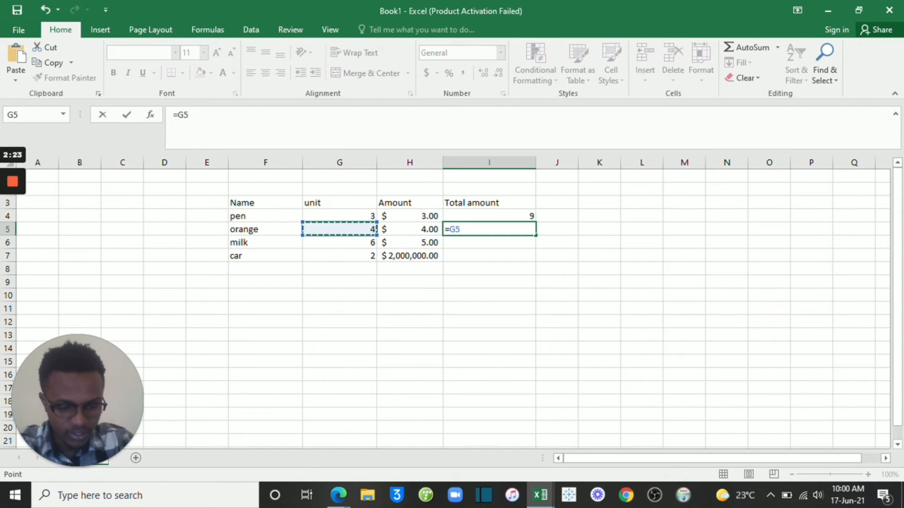
type("P")
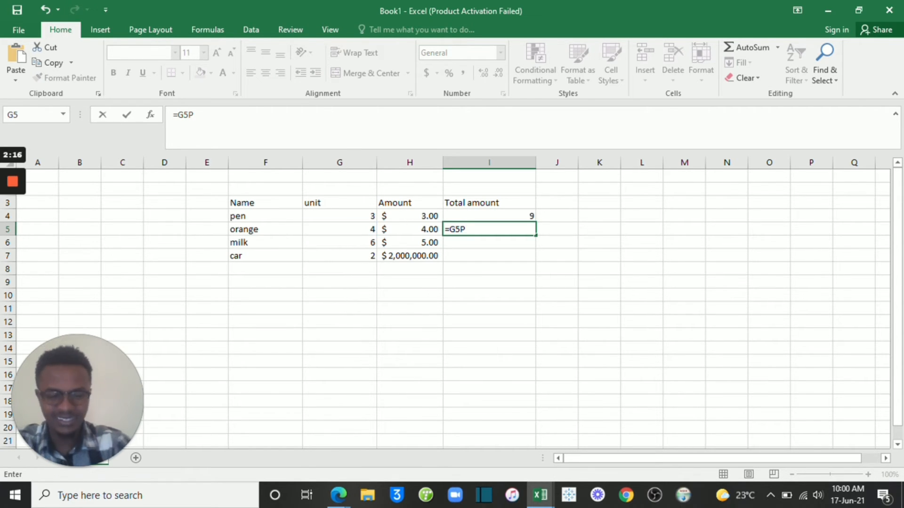
key("BackSpace")
type("p")
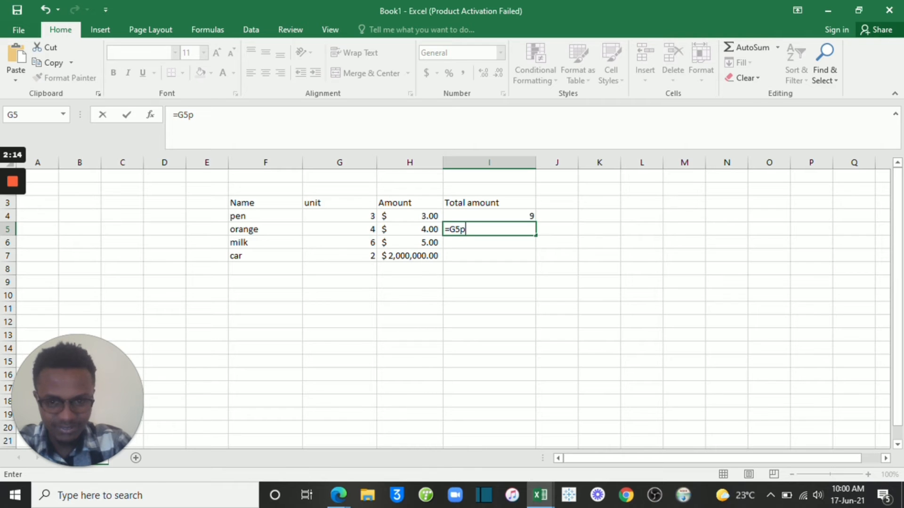
key("BackSpace")
type("*")
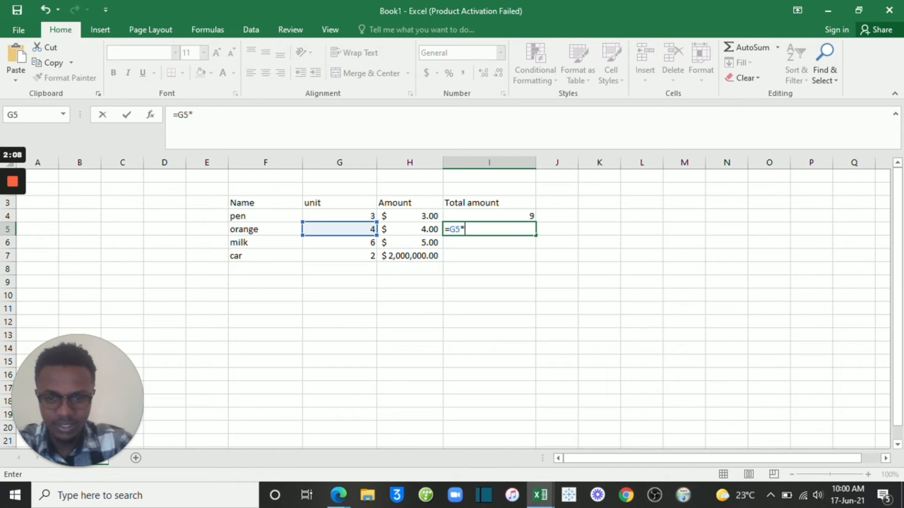
key("Left")
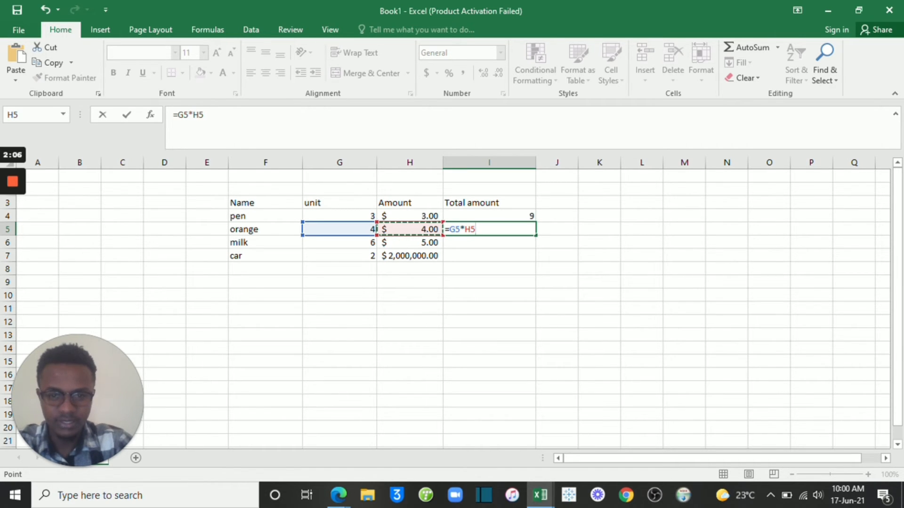
key("Return")
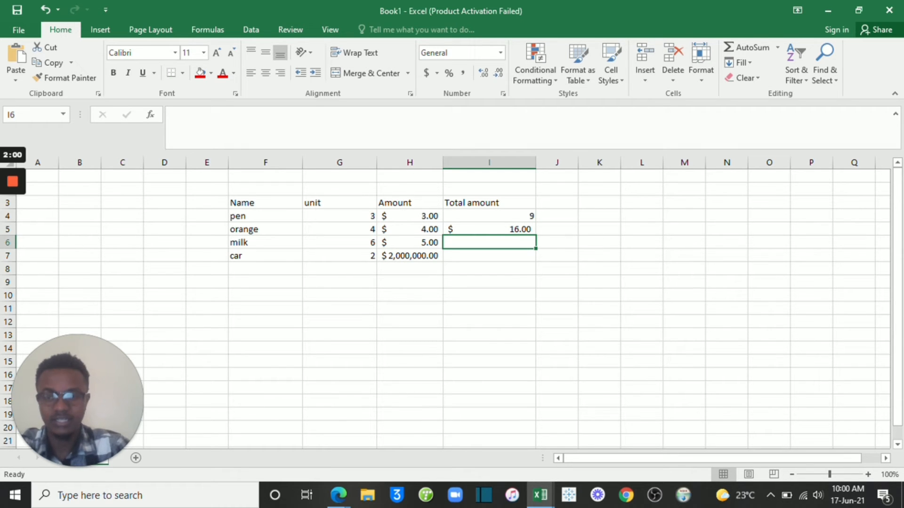
Step: Fill the I5 multiplication formula down to I7 and apply the dollar Accounting number format to I4
left_click(489, 229)
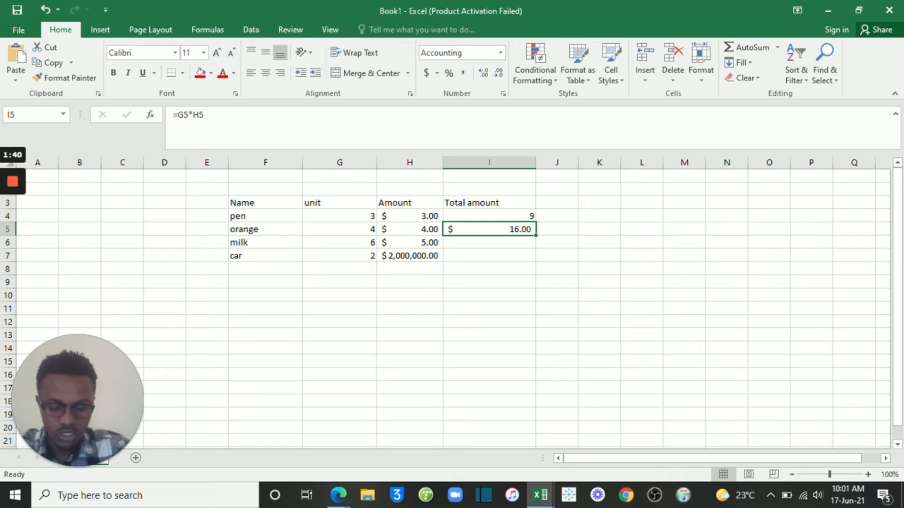
left_click_drag(536, 235, 536, 259)
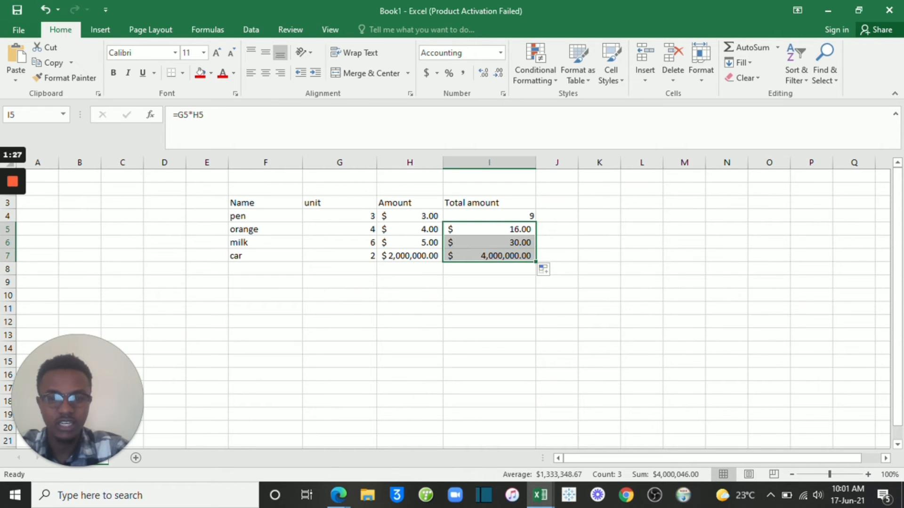
left_click(489, 216)
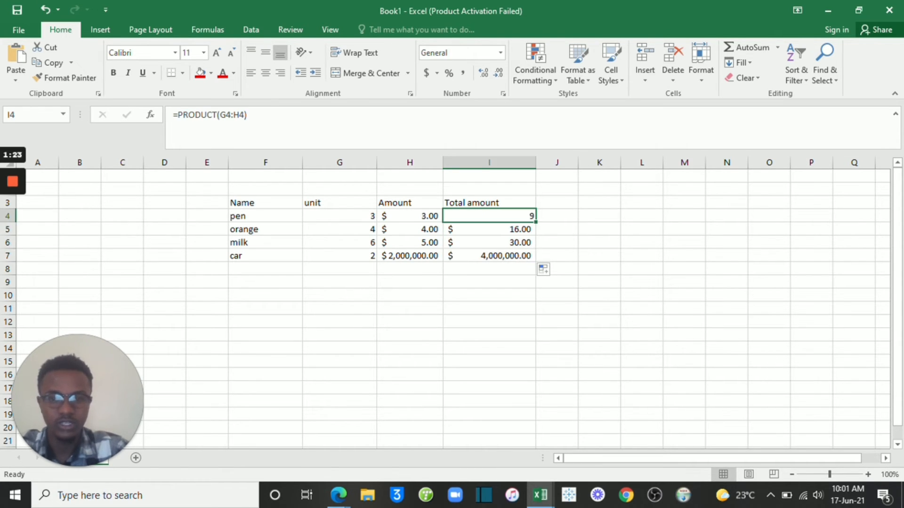
left_click(426, 73)
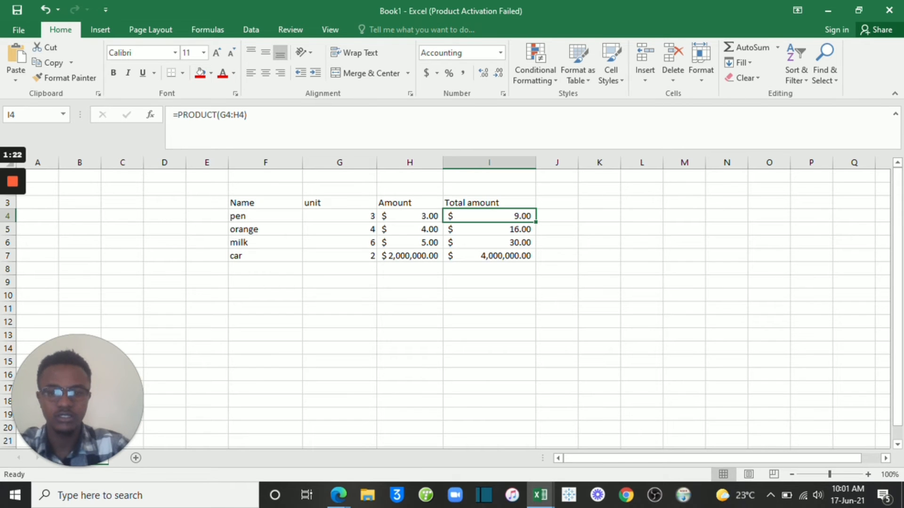
left_click(490, 282)
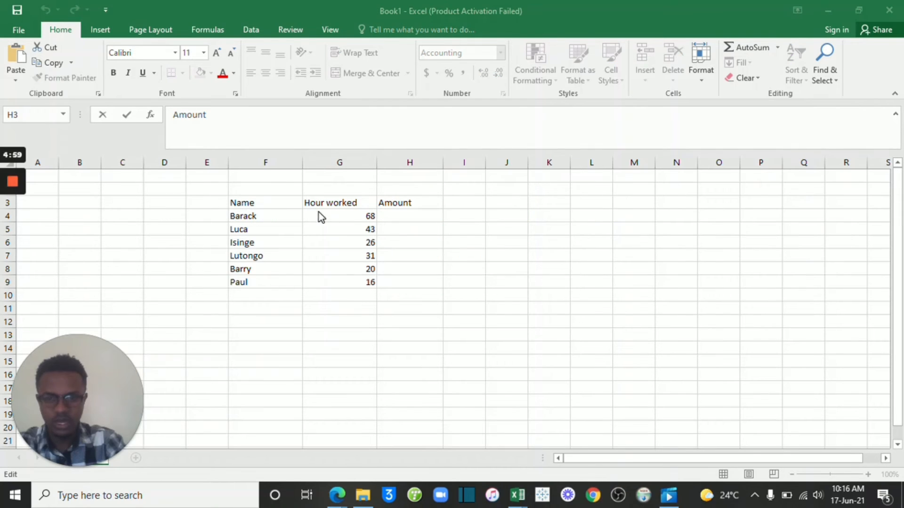
Step: Replace the "Amount" heading in H3 with "wages per hour"
left_click(417, 203)
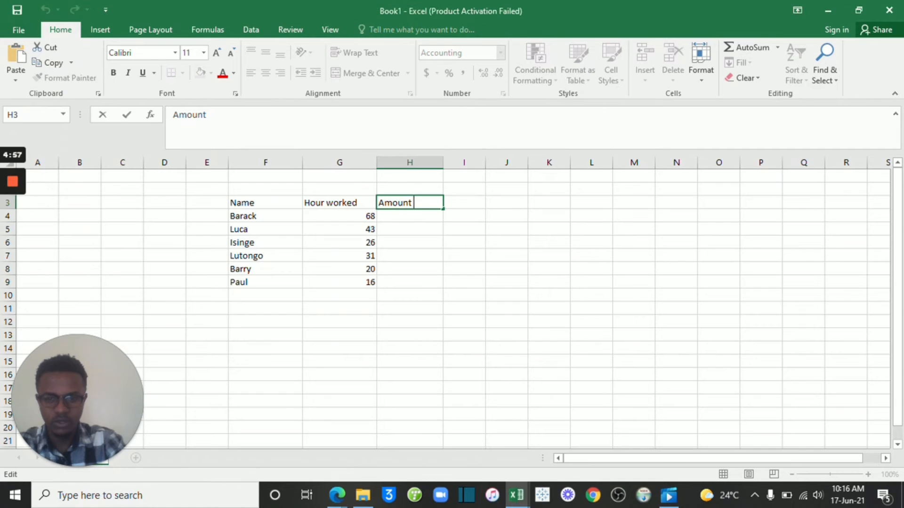
key("BackSpace")
key("BackSpace")
key("BackSpace")
key("BackSpace")
key("BackSpace")
key("BackSpace")
type("wages")
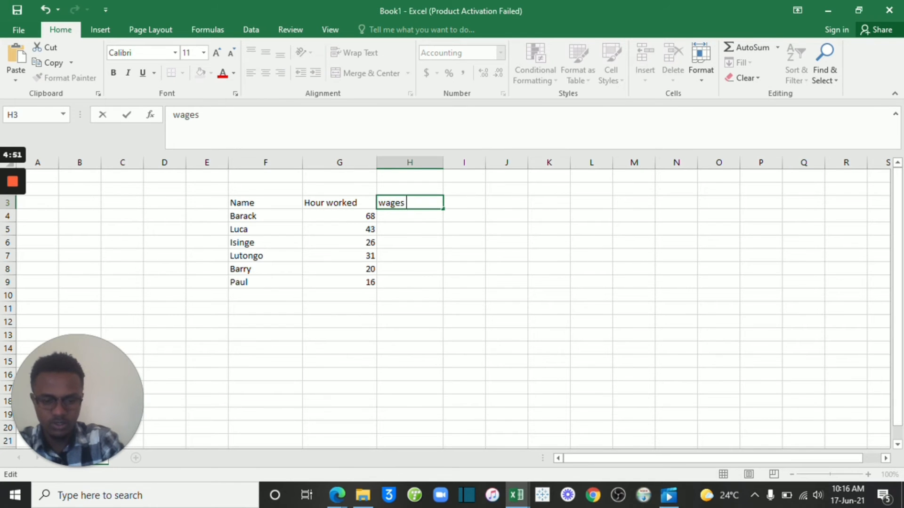
type(" per hour")
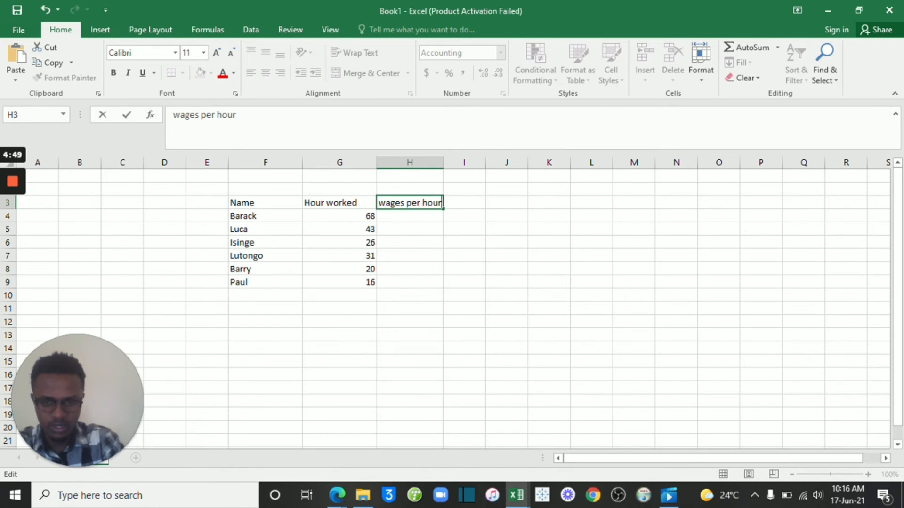
key("Return")
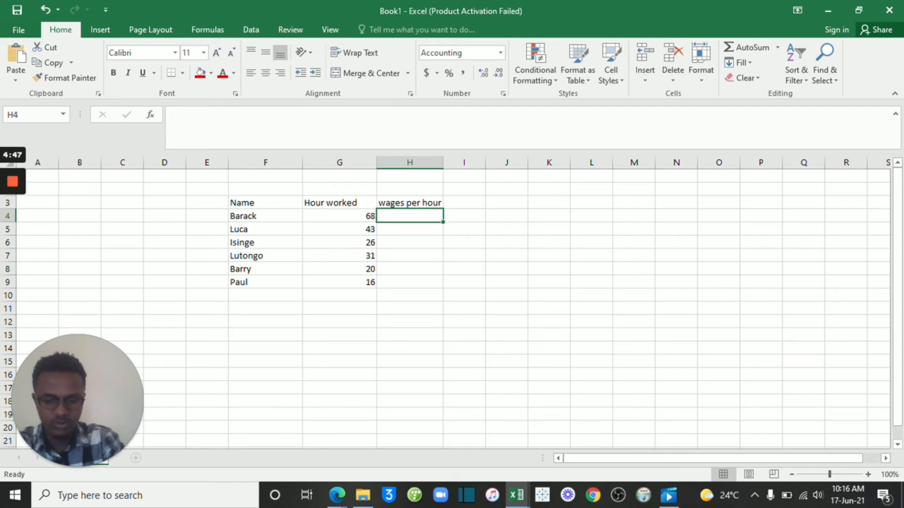
Step: Enter an hourly wage of 32 in H4 and copy it down through H9
type("32")
key("ctrl+Return")
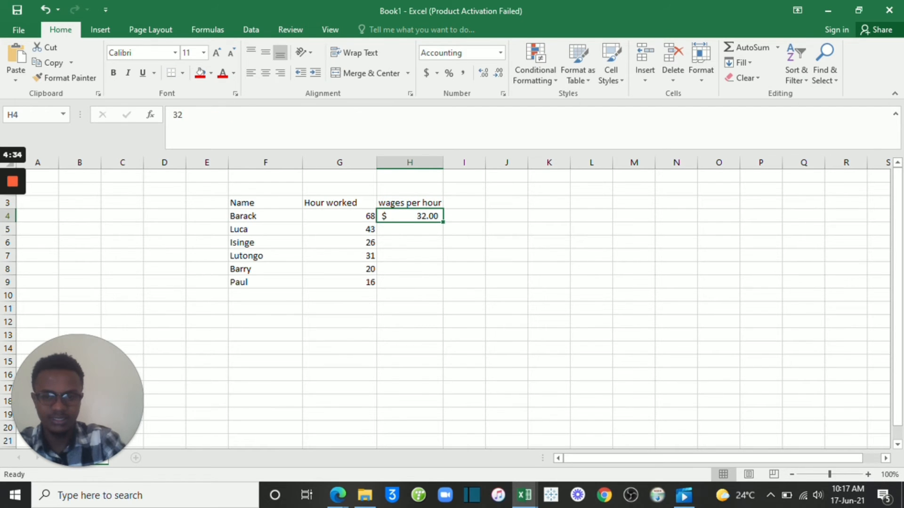
left_click_drag(443, 222, 444, 288)
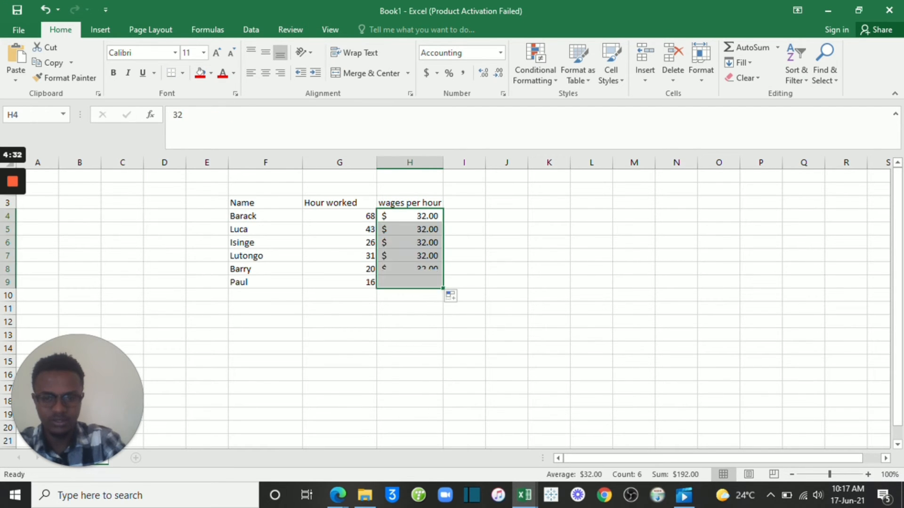
left_click(464, 216)
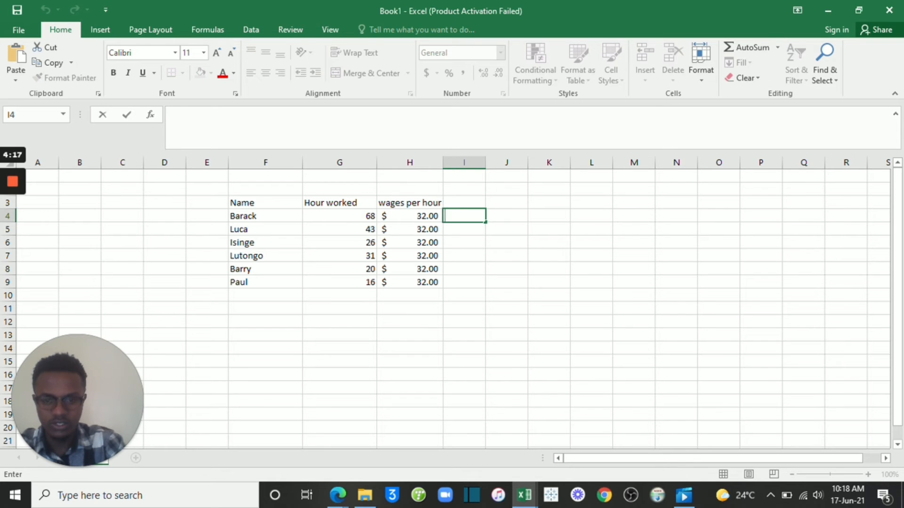
Step: Change the hourly wage in H5 to 22 and the one in H6 to 12
left_click(409, 229)
double_click(409, 229)
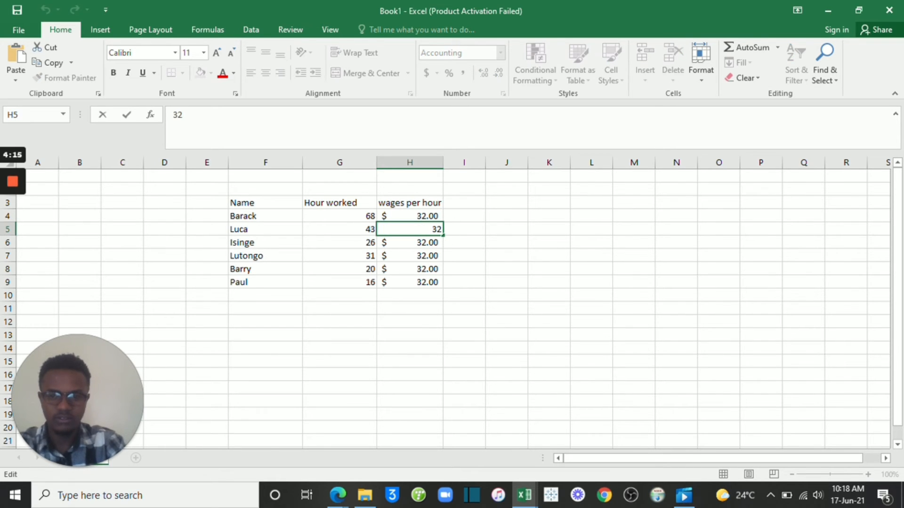
key("Delete")
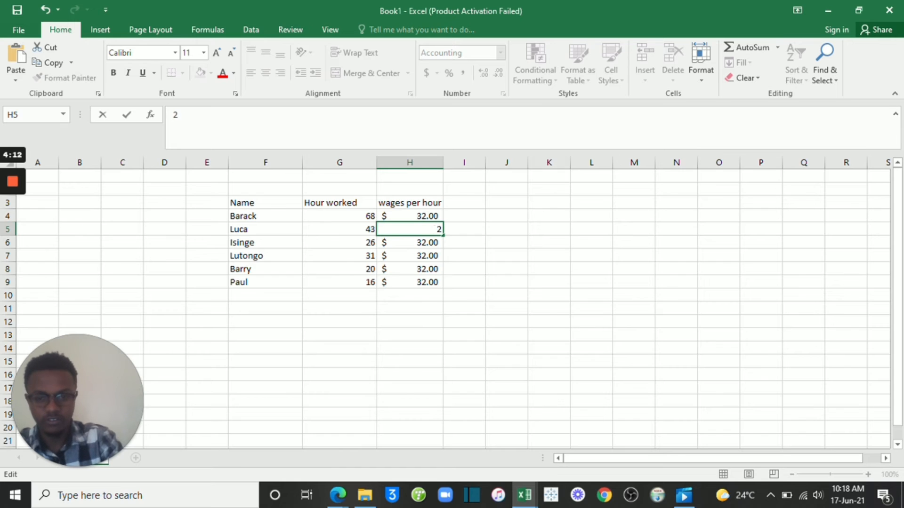
type("2")
key("Return")
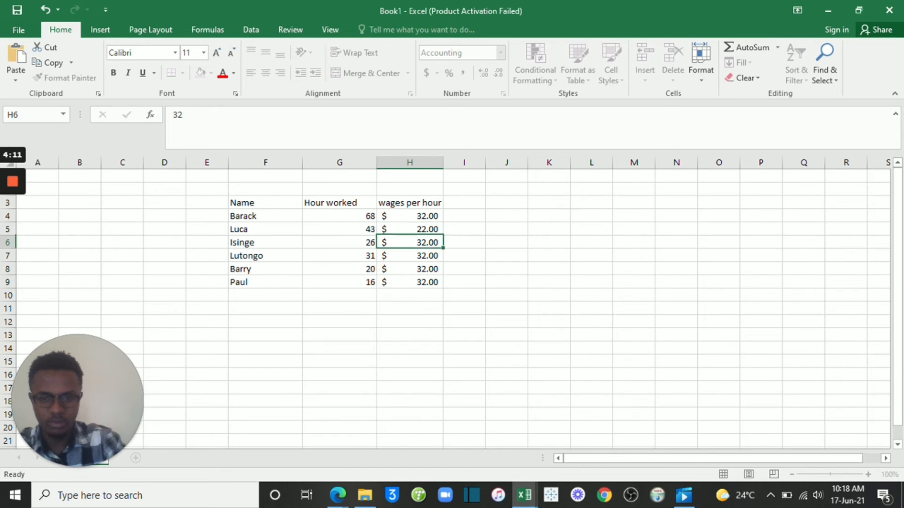
double_click(410, 242)
key("Delete")
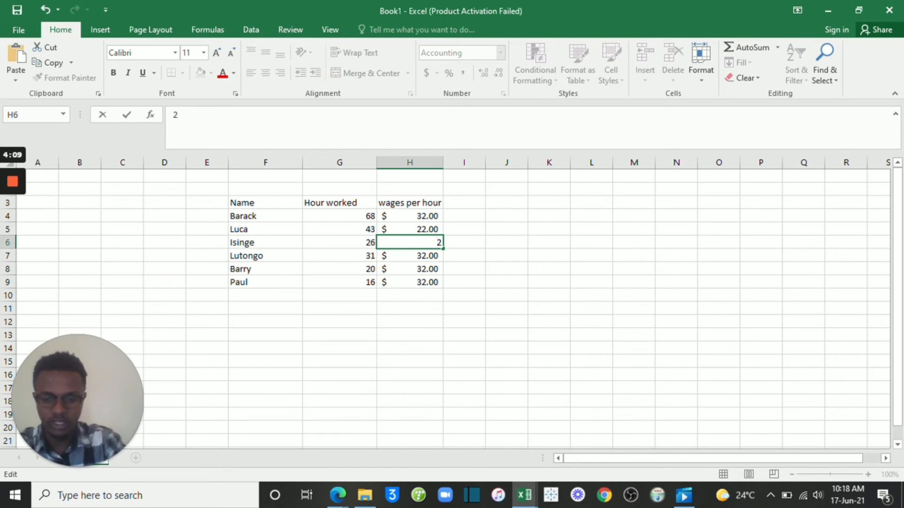
type("1")
Step: Change the hourly wage in H7 to 23
double_click(410, 256)
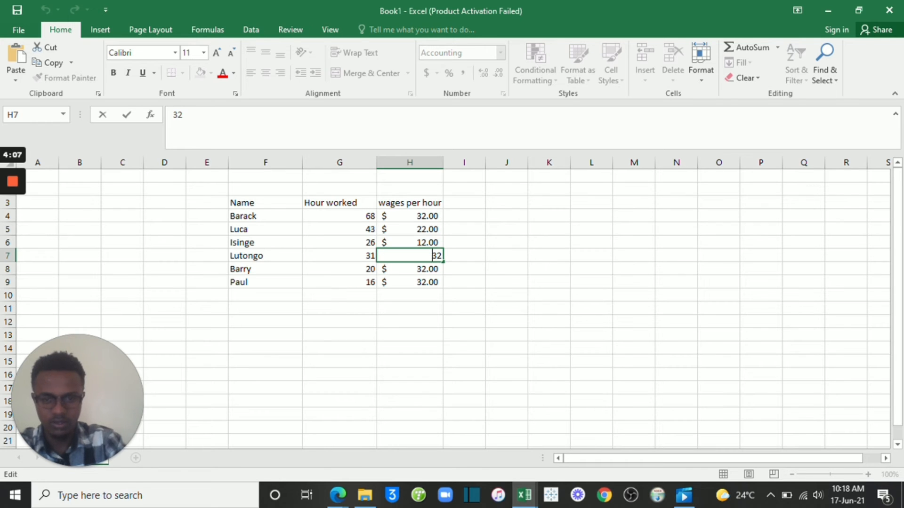
key("Delete")
type("3")
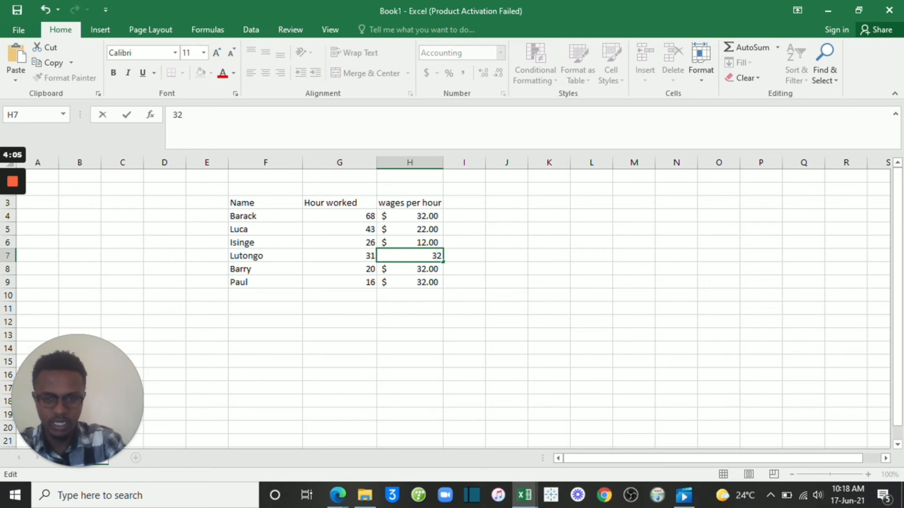
key("Delete")
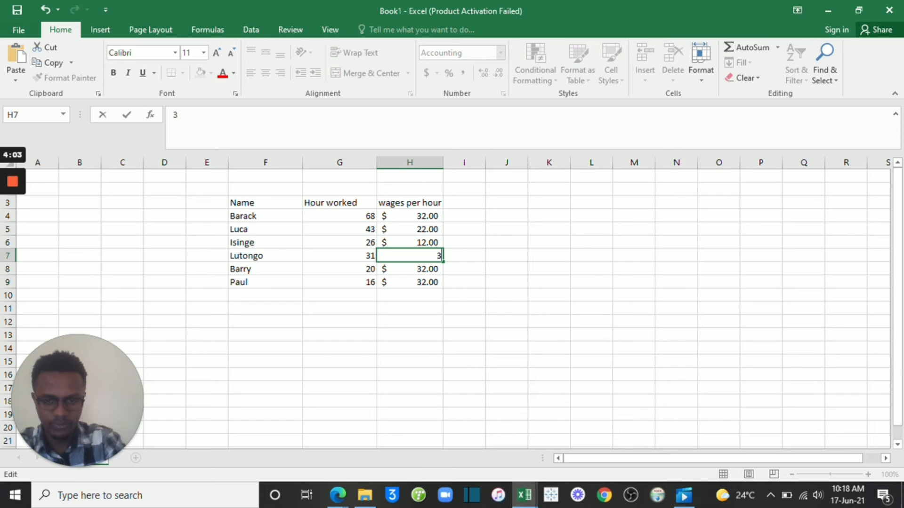
type("3")
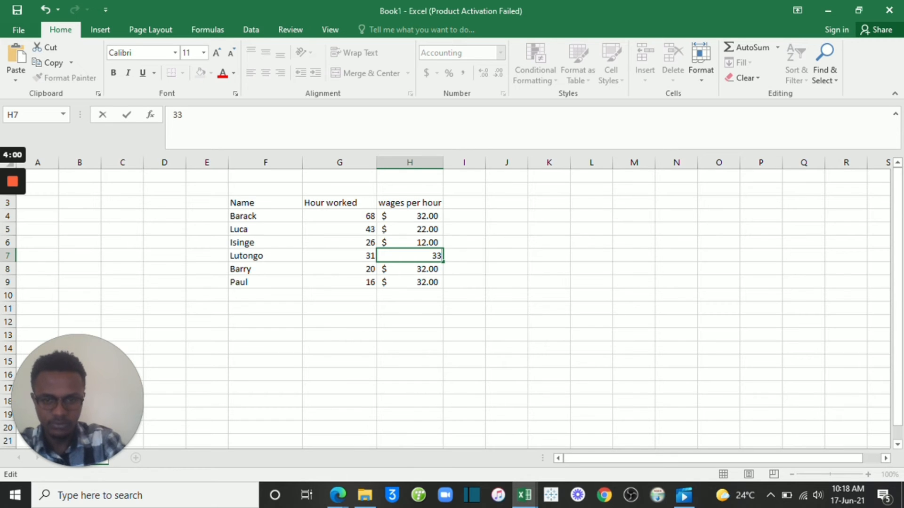
key("BackSpace")
key("BackSpace")
type("23")
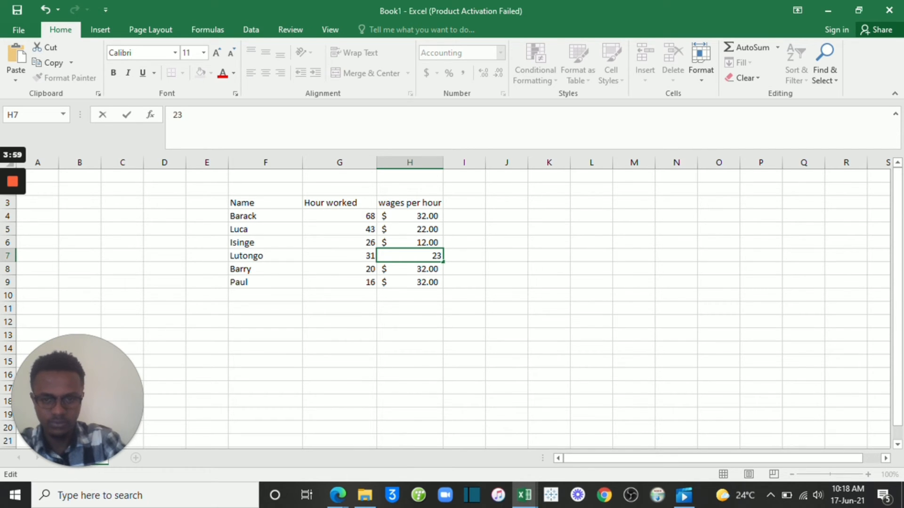
key("Return")
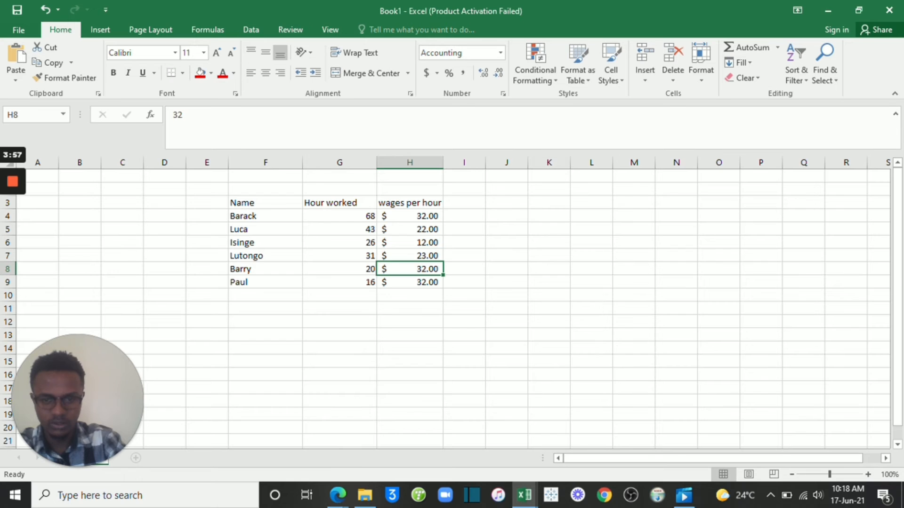
Step: Extend the wage series in H6:H7 down through H9, filling in 34 and 45
left_click(409, 242)
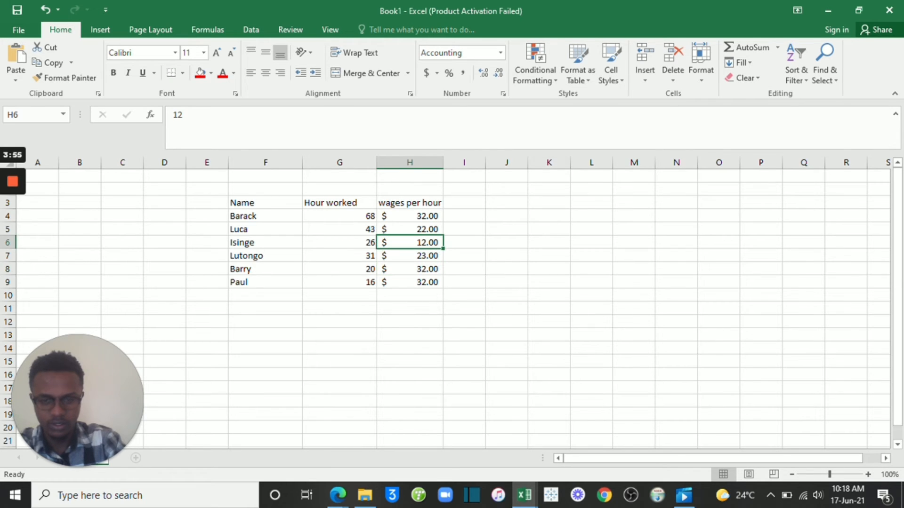
left_click_drag(409, 242, 443, 287)
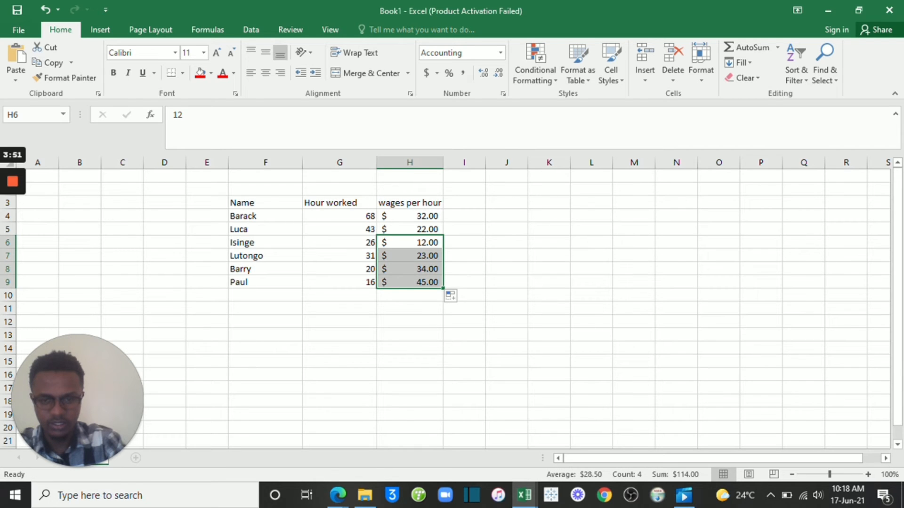
Step: Add the heading "total" in I3 next to the hourly wages
left_click(464, 256)
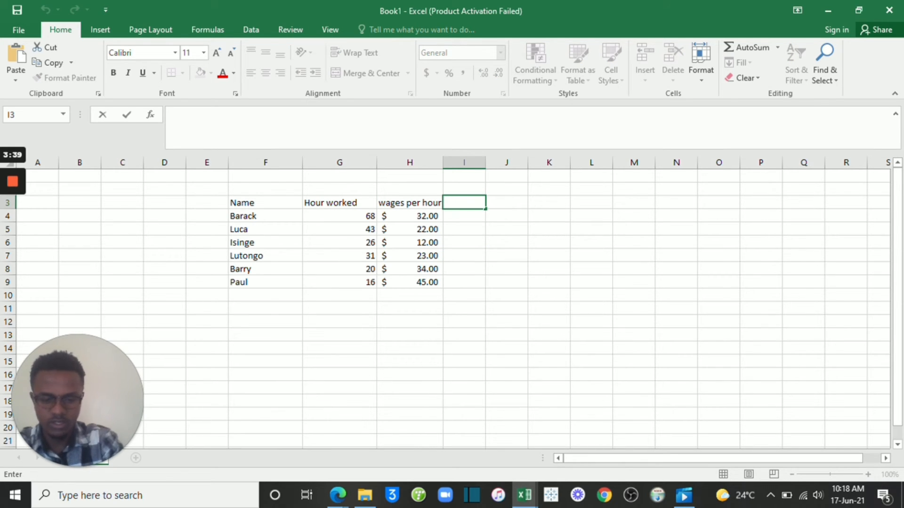
type("total")
key("Return")
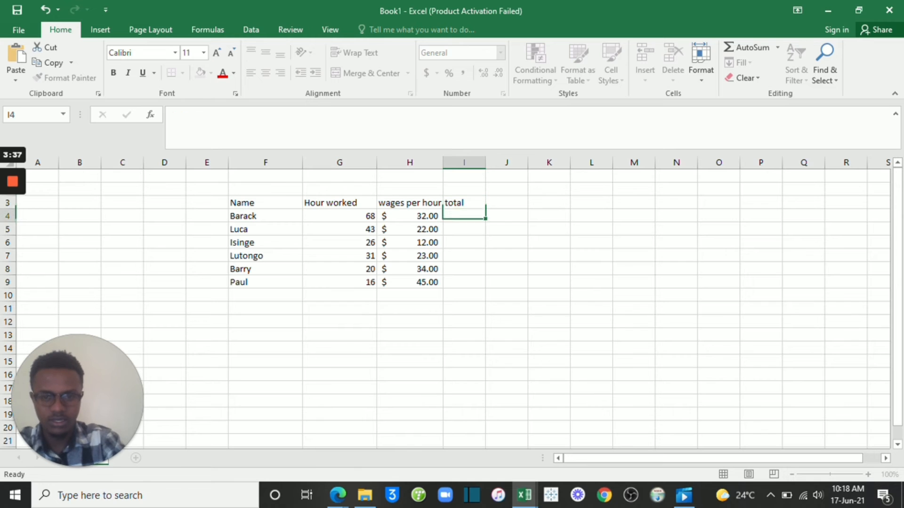
Step: Calculate the first worker's total pay in I4 with the formula =G4*H4
type("=")
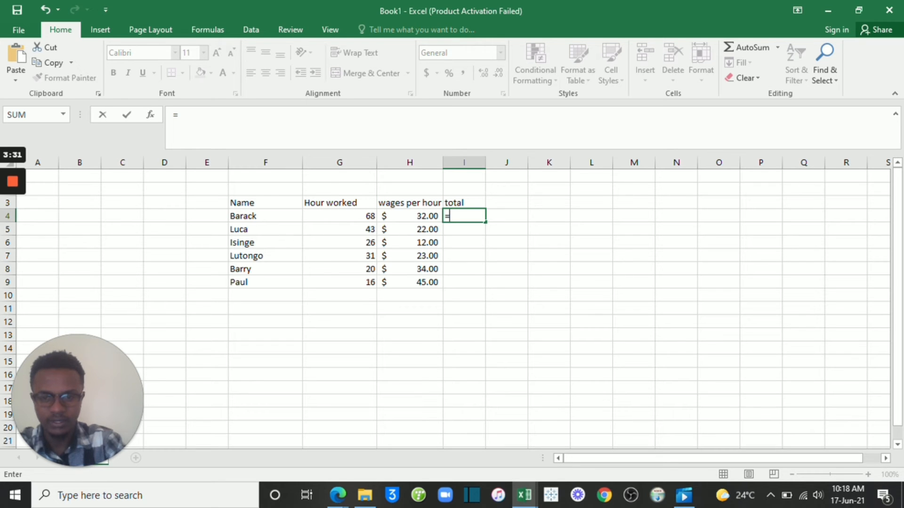
left_click(339, 216)
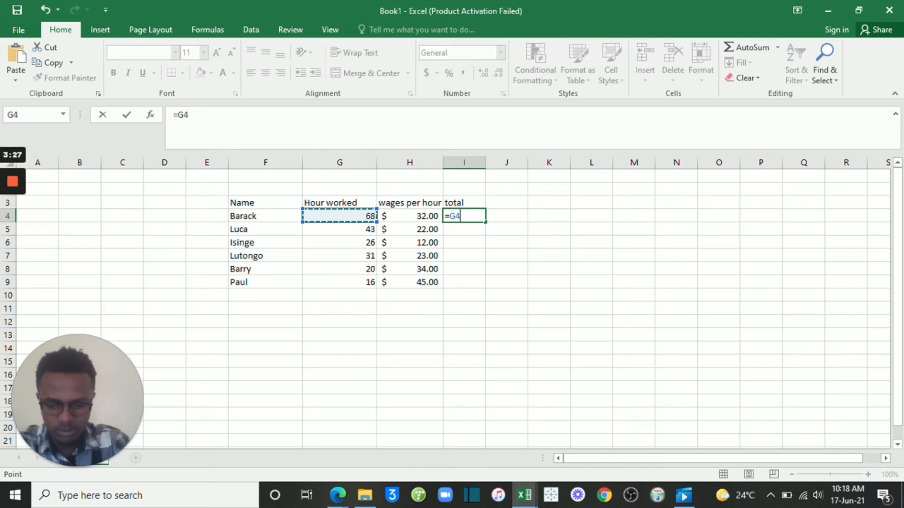
type("*")
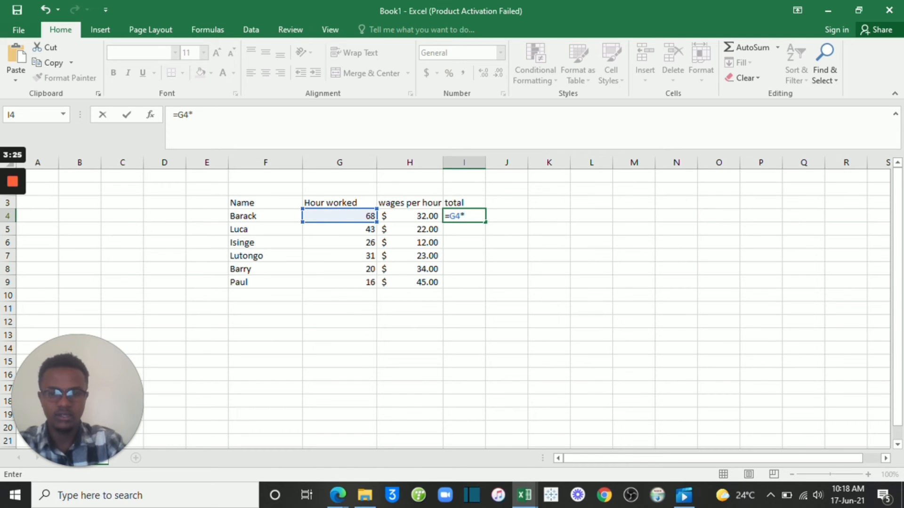
key("Left")
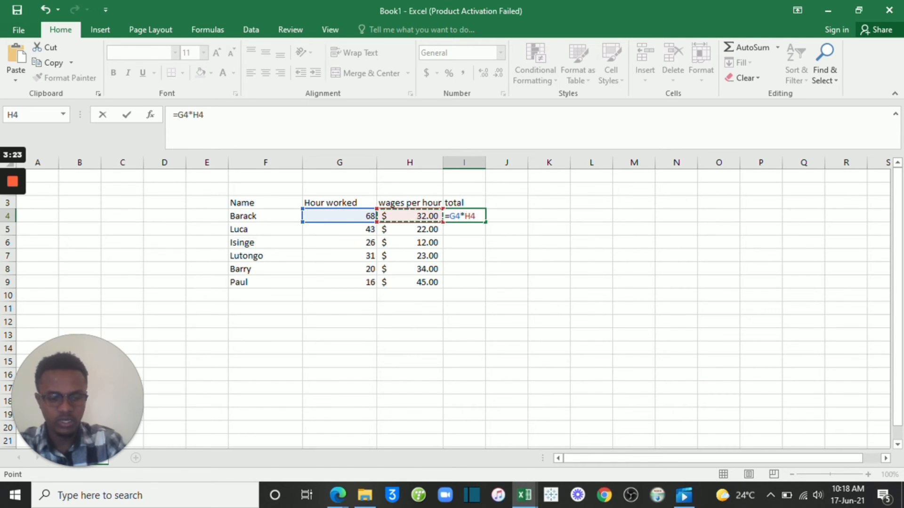
key("Return")
key("Up")
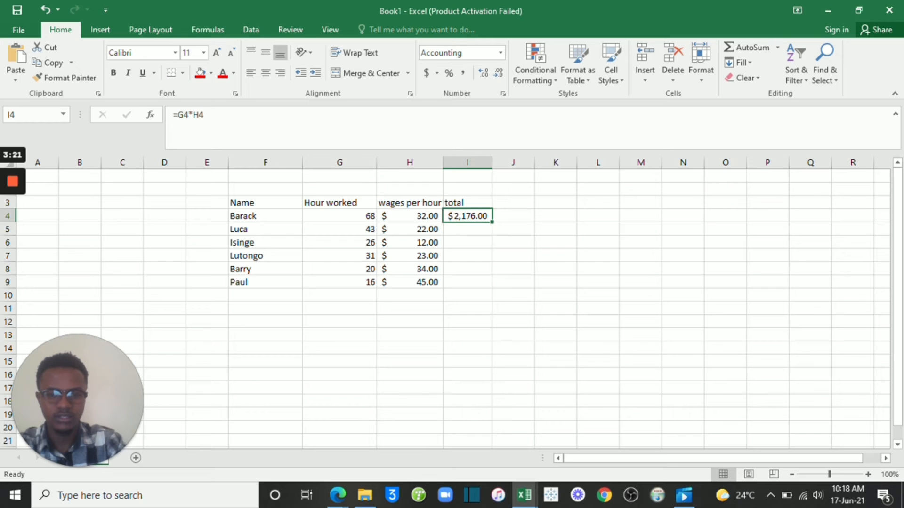
Step: Fill the total pay formula from I4 down to I9 and widen column I to fit the amounts
left_click_drag(492, 222, 492, 286)
left_click_drag(492, 162, 517, 162)
left_click(539, 229)
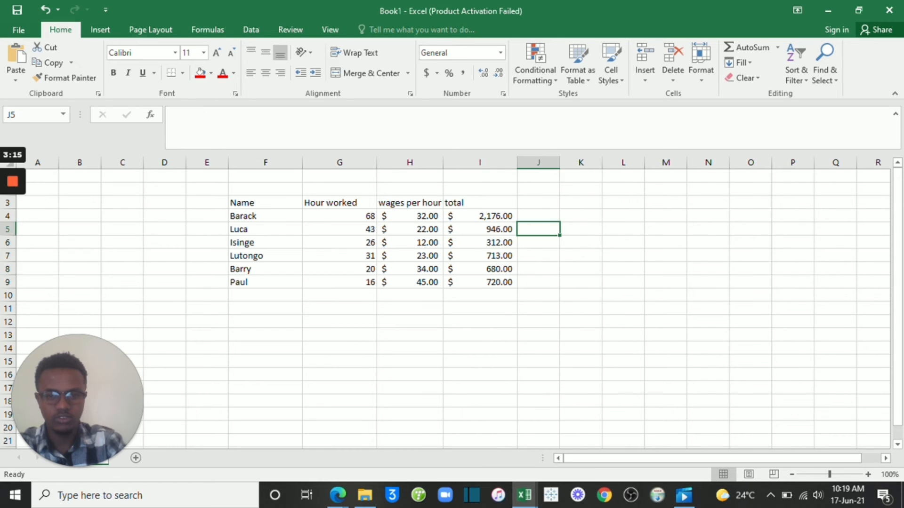
left_click(539, 216)
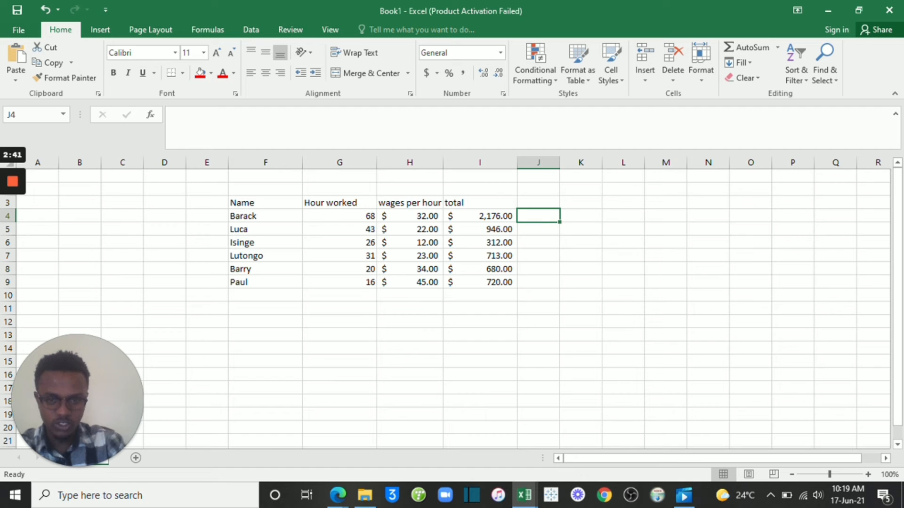
type("if")
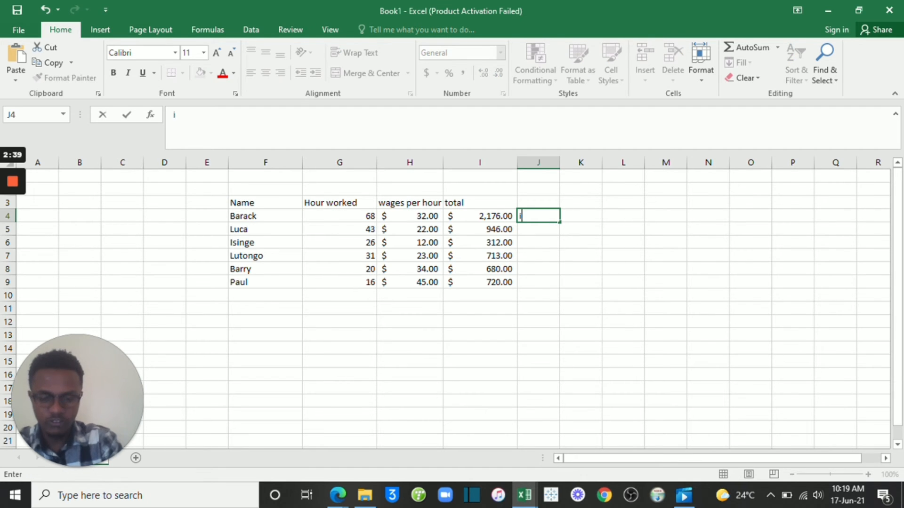
key("BackSpace")
key("BackSpace")
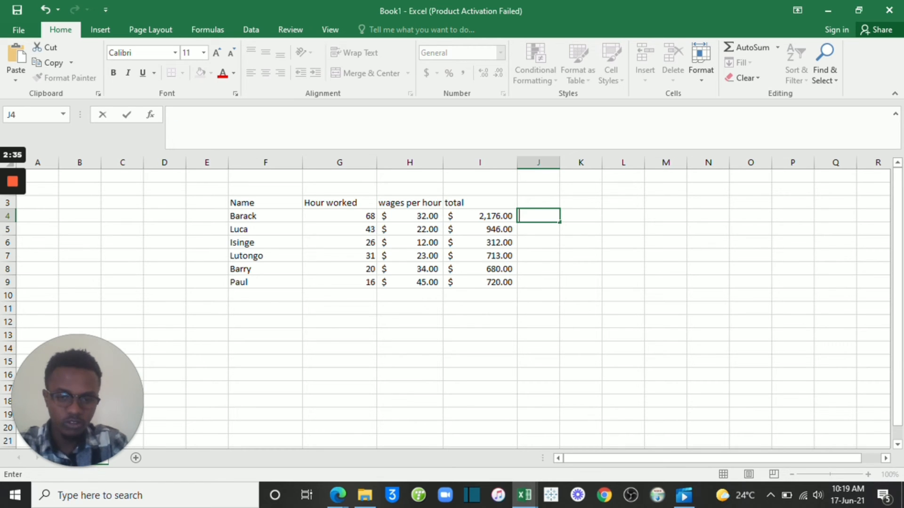
Step: Start an IF formula in J4 with the logical test G4>21 on the hours worked
type("=")
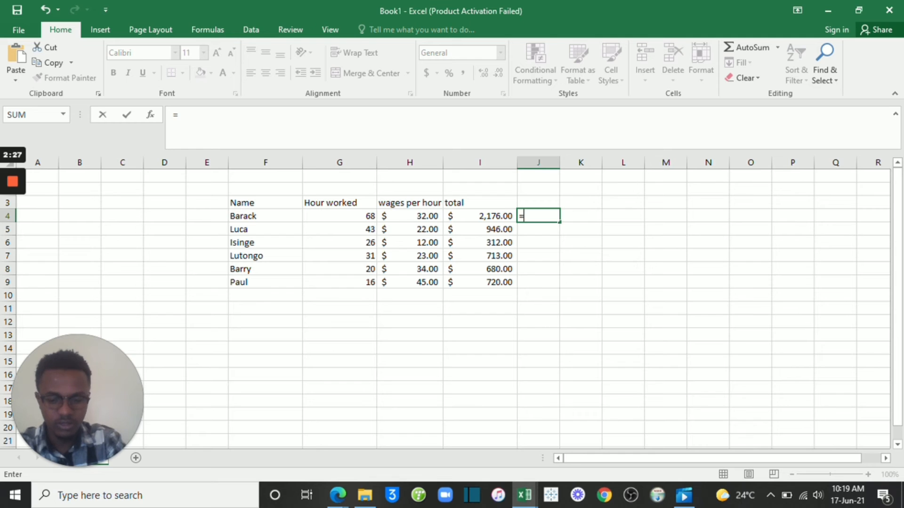
type("if")
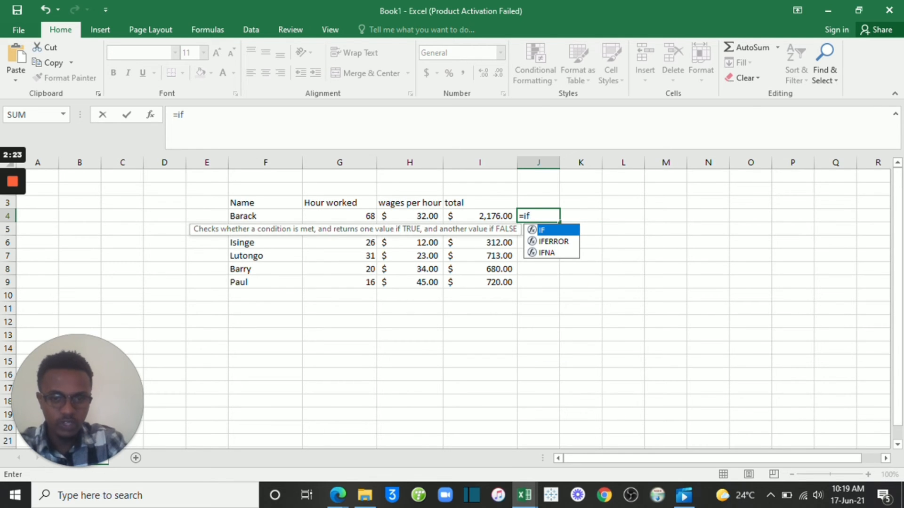
double_click(544, 231)
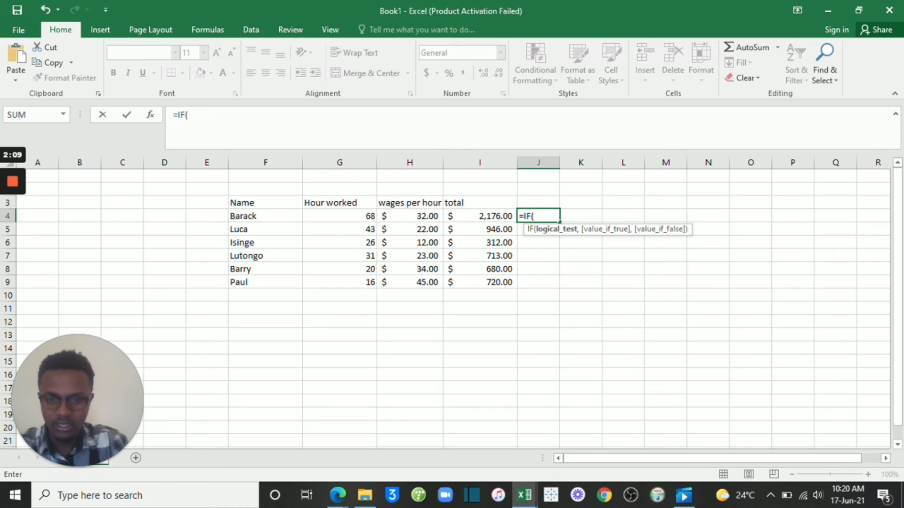
left_click(339, 216)
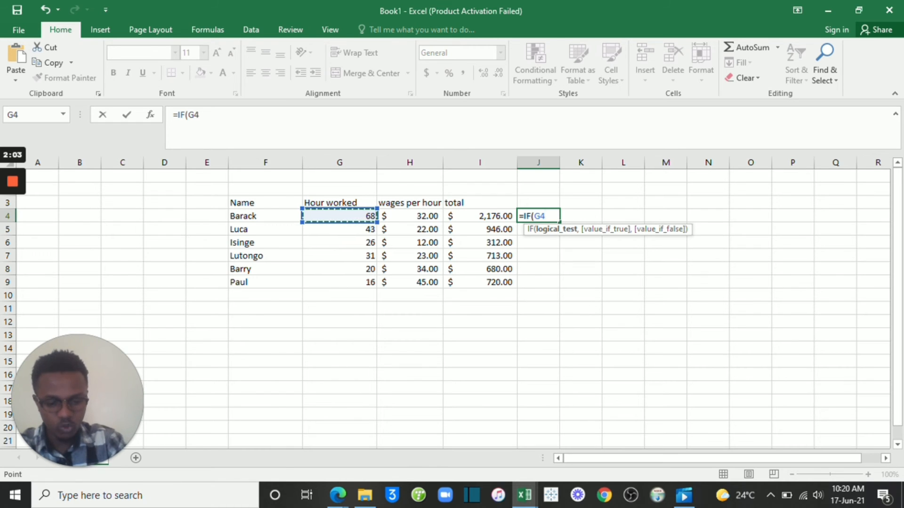
type(">")
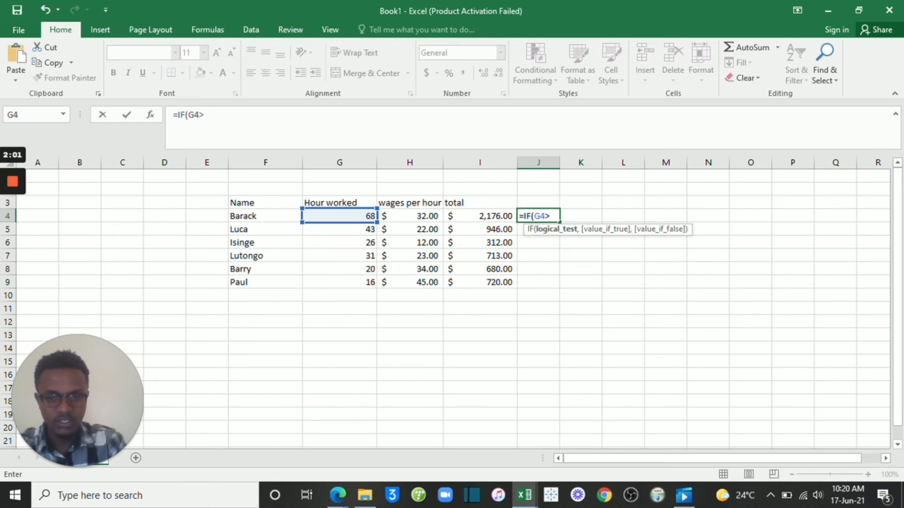
type("21")
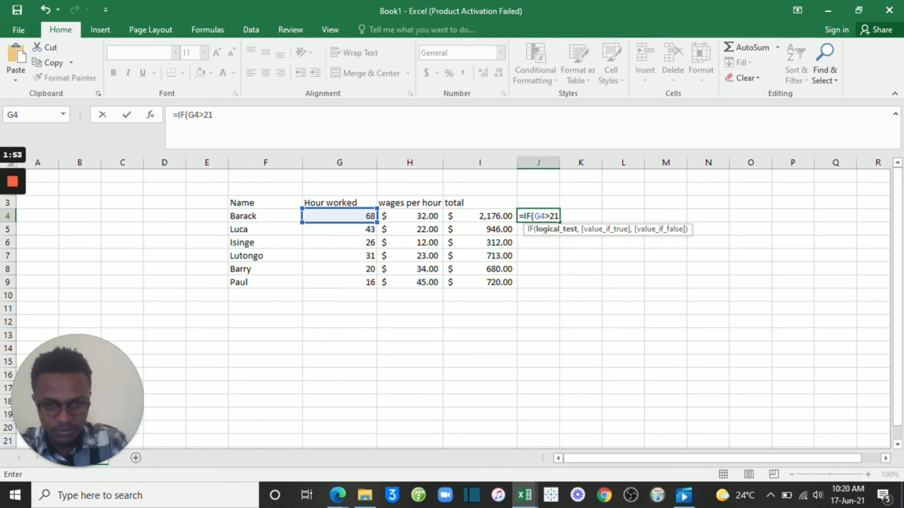
type(",")
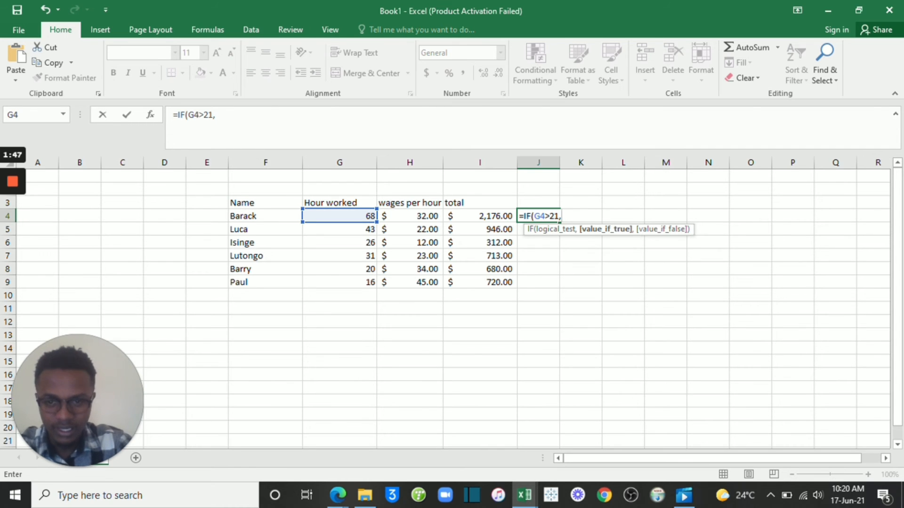
Step: Complete the IF formula in J4 so it returns G4-21 when true and 0 when false
left_click(340, 216)
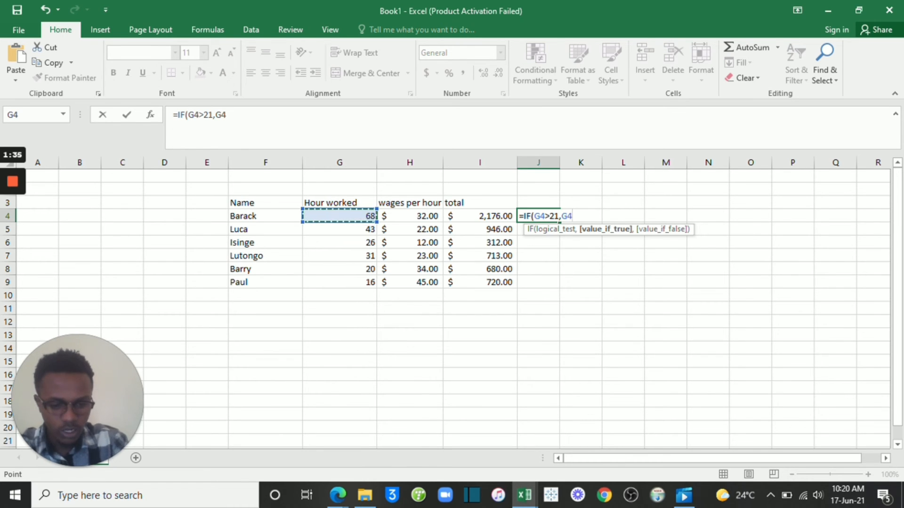
type("-")
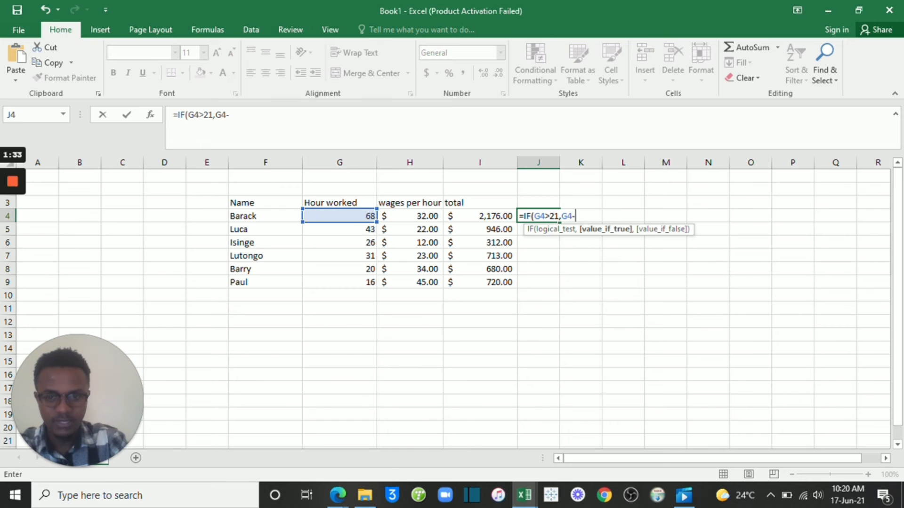
type("21")
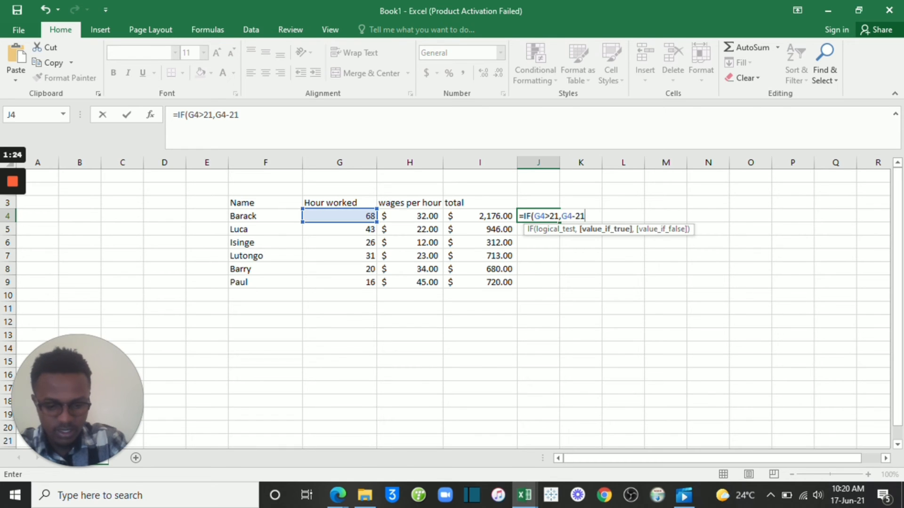
type(",")
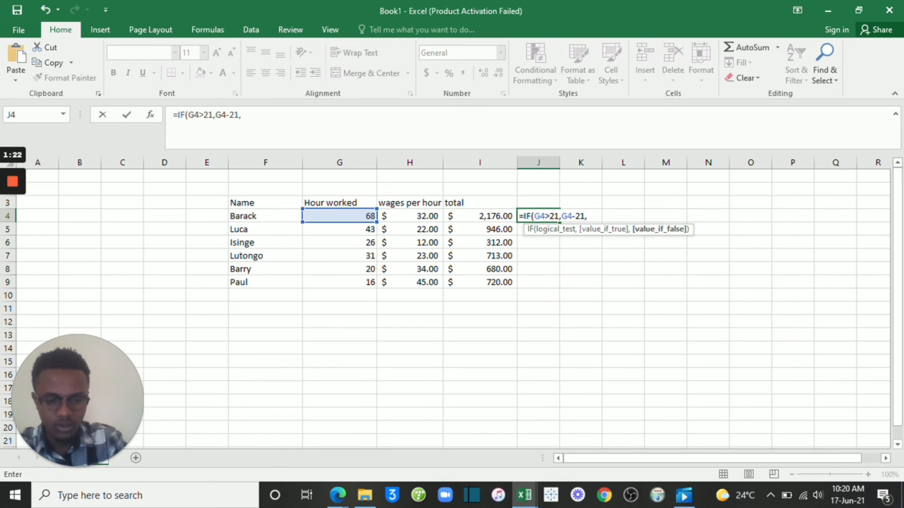
type("0")
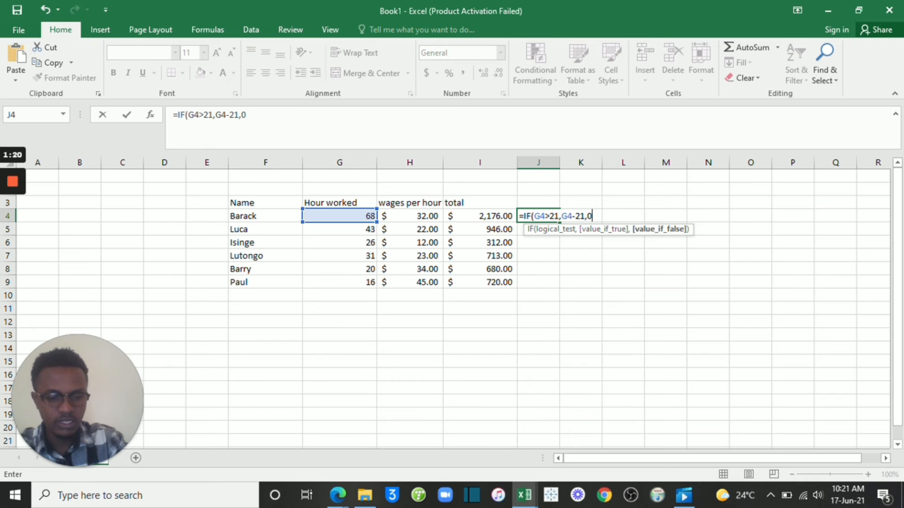
key("Return")
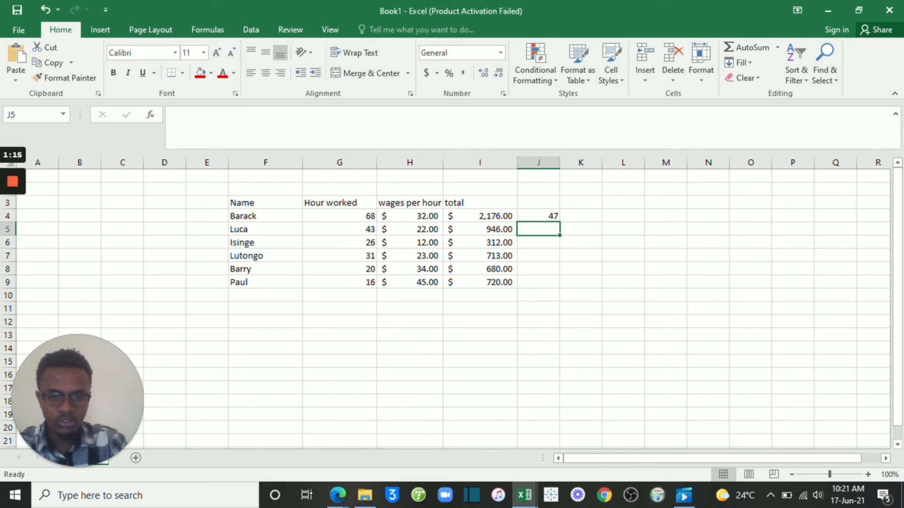
Step: Add the heading "extra time worked" in J3 above the IF formula
double_click(538, 203)
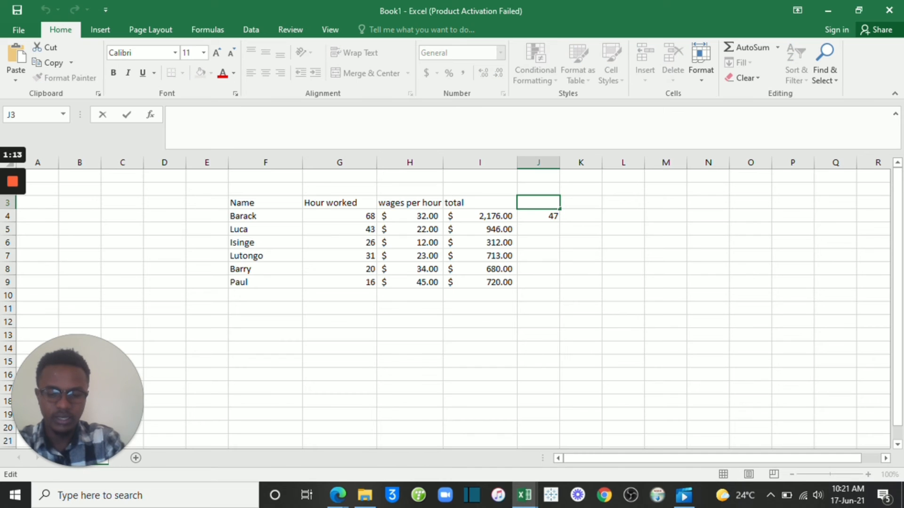
type("extra ")
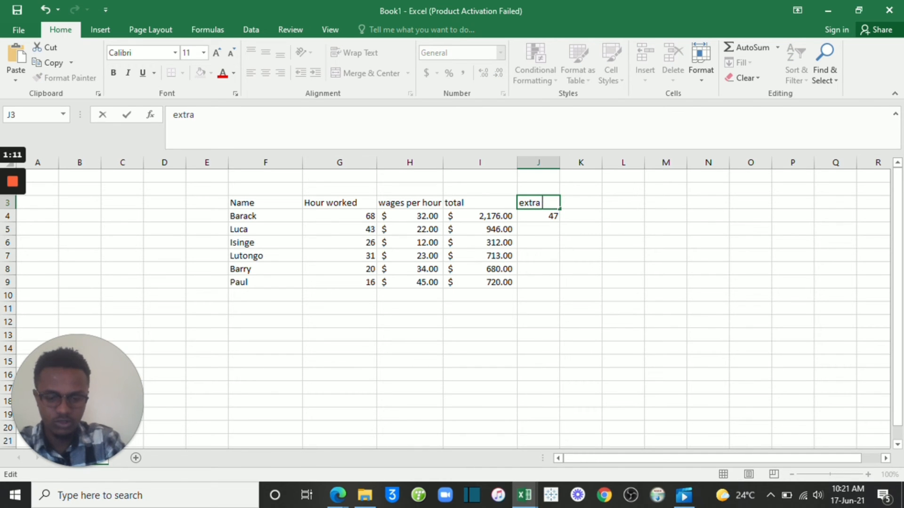
type("time worked")
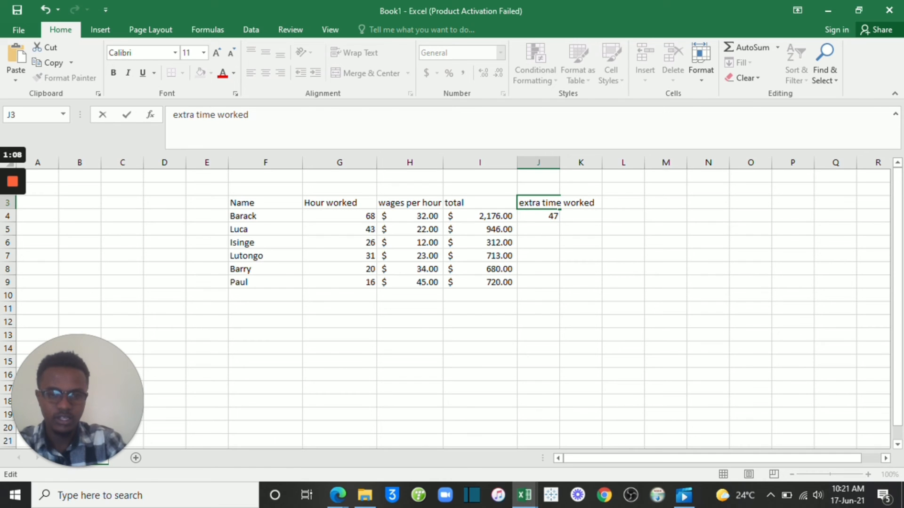
key("Return")
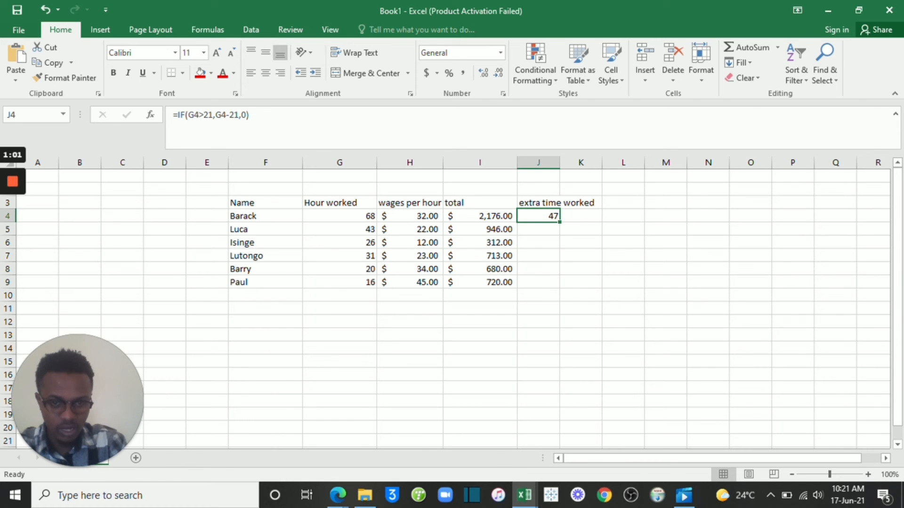
Step: Fill the extra time formula from J4 down to J9 and widen column J to fit its heading
left_click_drag(559, 222, 559, 287)
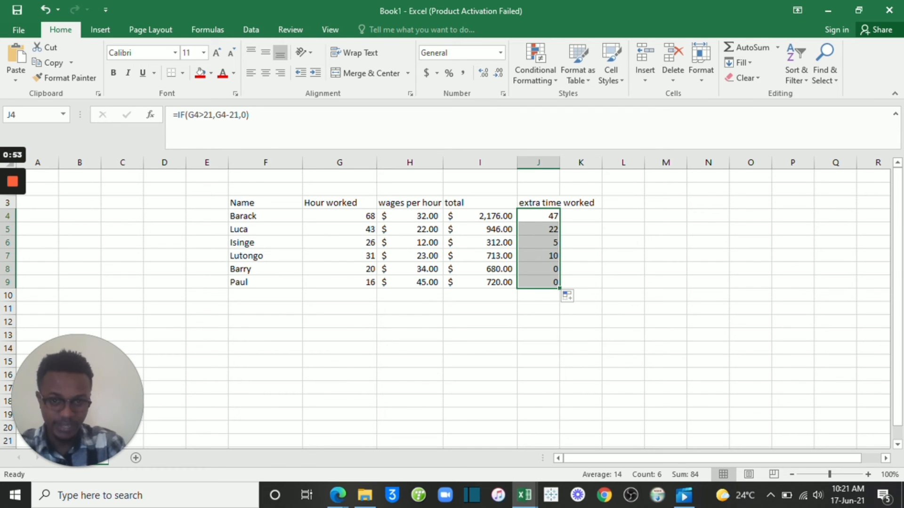
left_click_drag(560, 163, 588, 163)
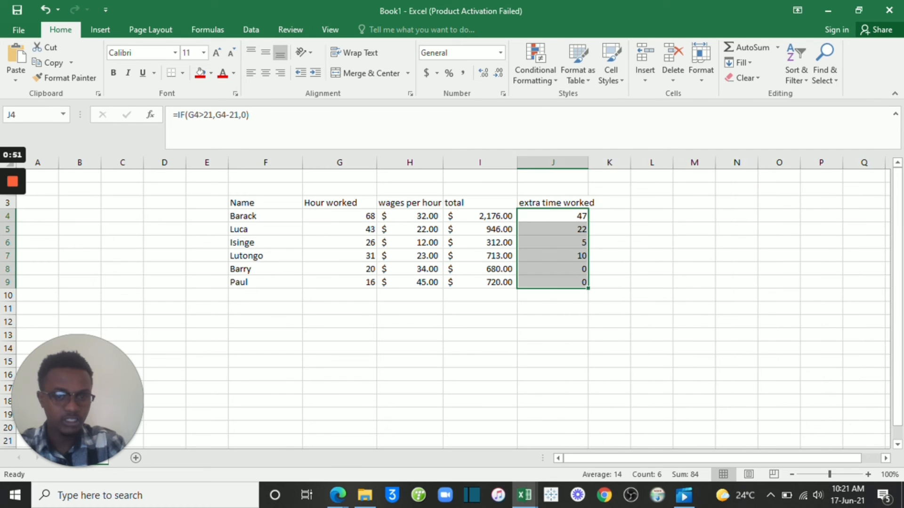
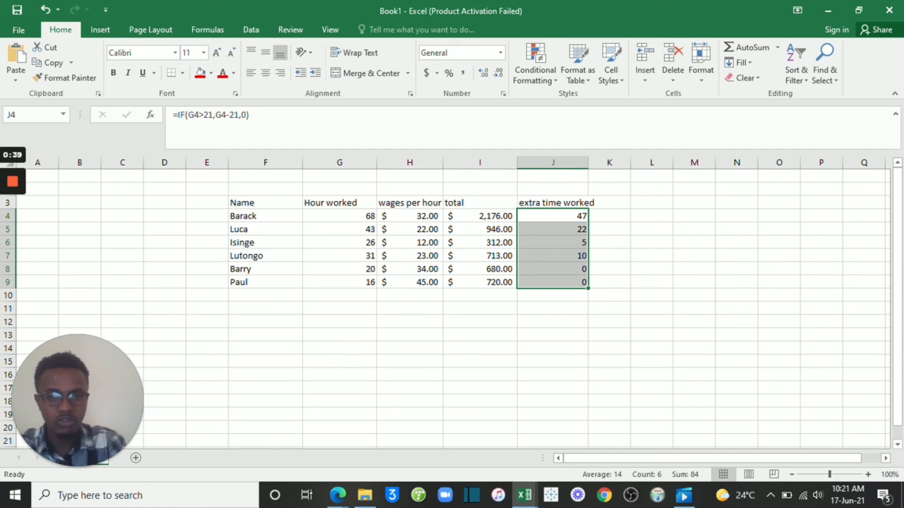
left_click_drag(588, 162, 607, 162)
Step: Add the heading "bonus" in K3 next to the extra time worked heading
left_click(628, 203)
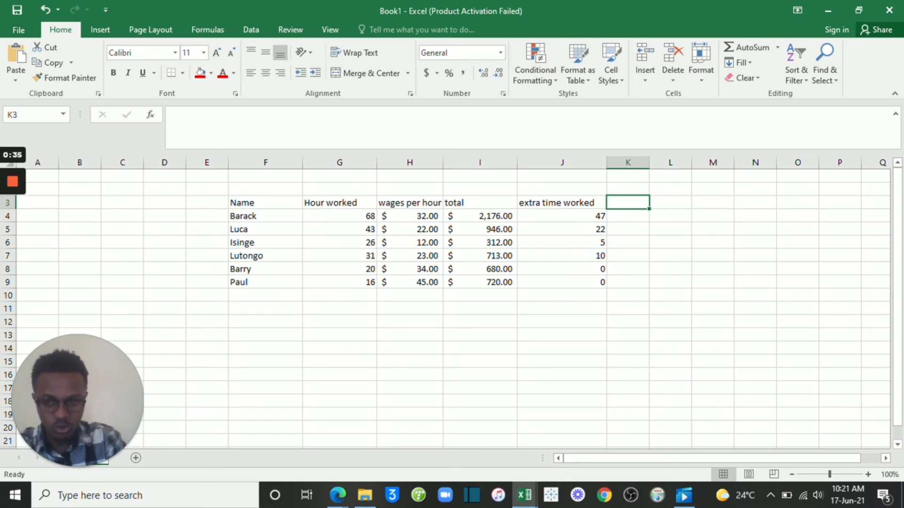
type("bonus")
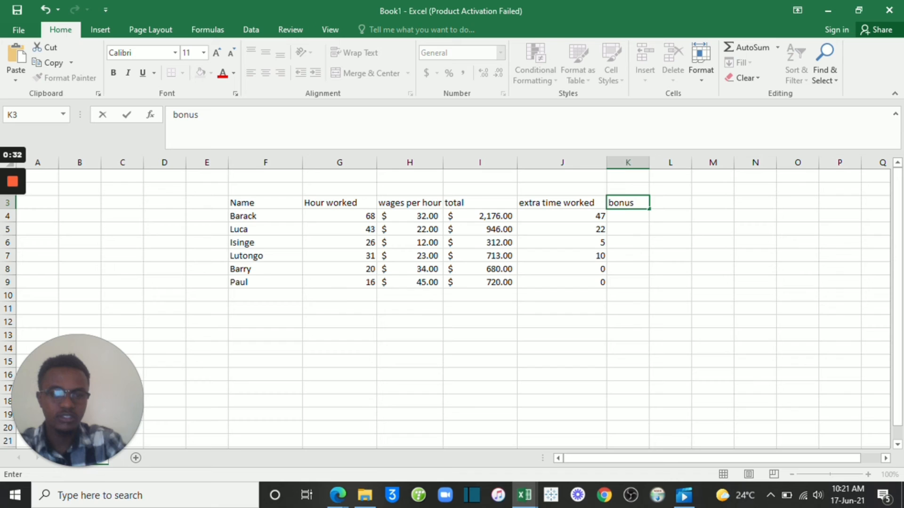
key("Return")
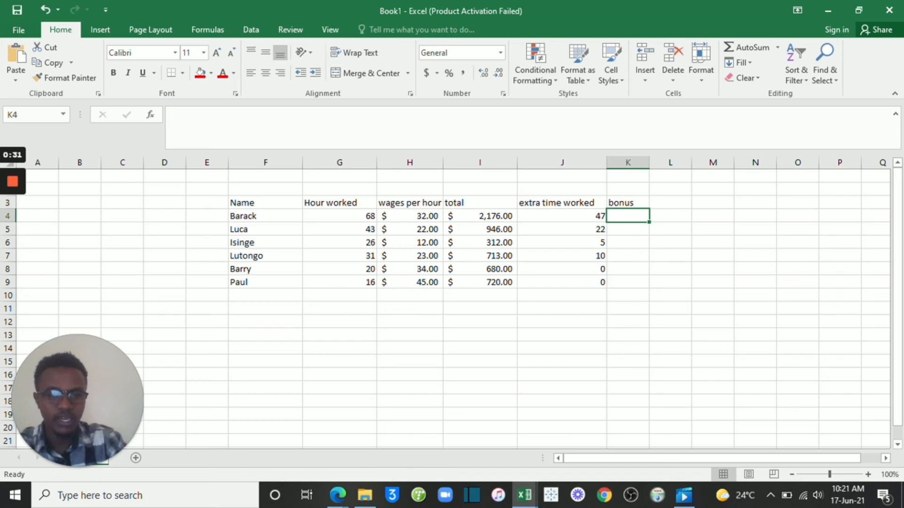
Step: Enter the bonus formula =J4*H4 in K4, multiplying extra time worked by wages per hour
type("=")
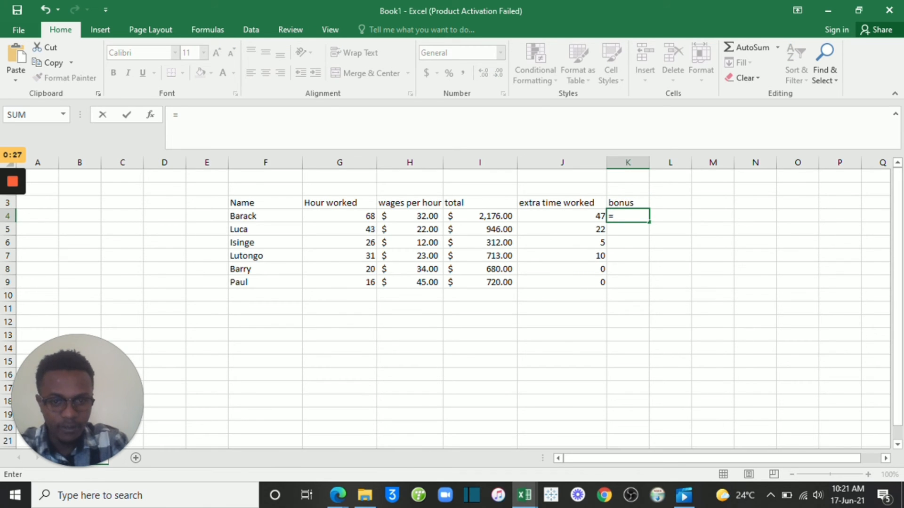
key("Left")
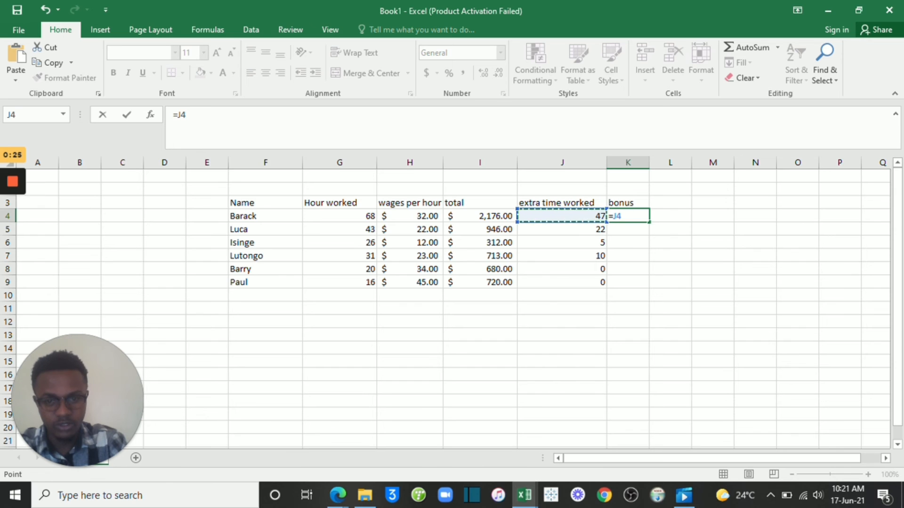
key("Left")
key("Left")
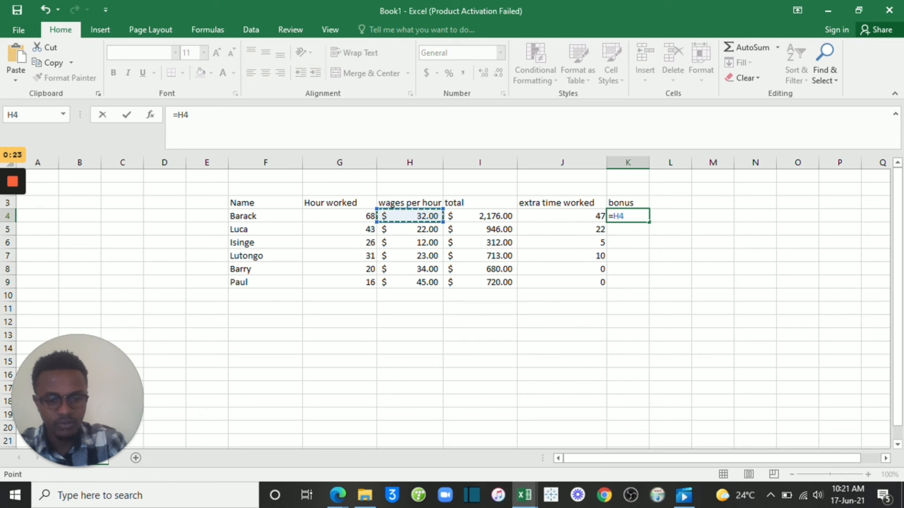
key("BackSpace")
key("BackSpace")
key("Left")
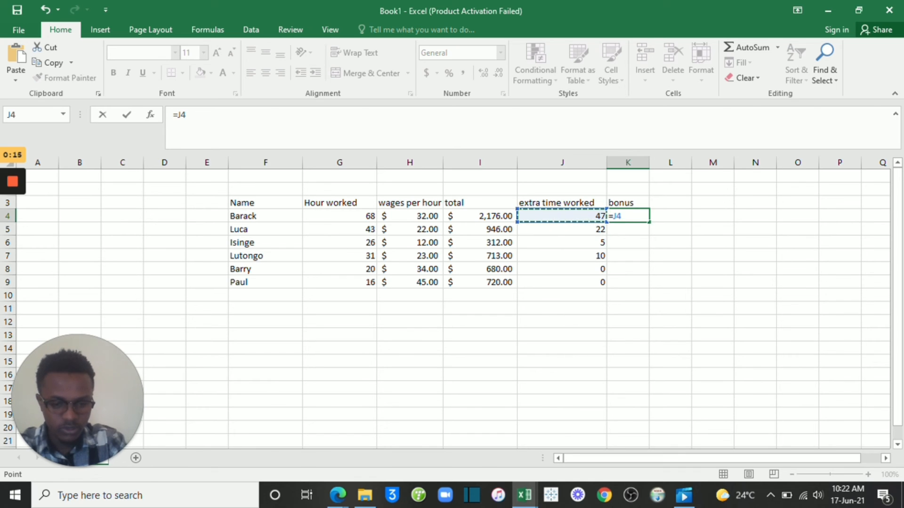
type("*")
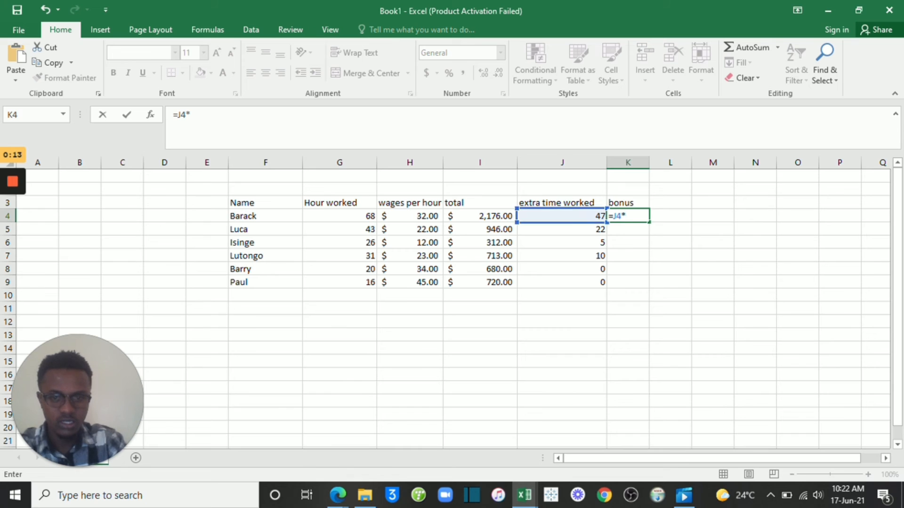
left_click(410, 216)
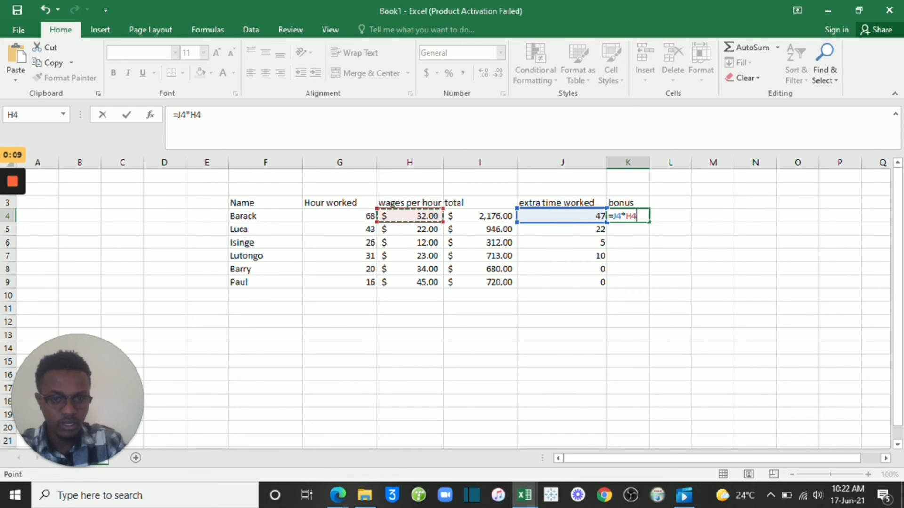
key("ctrl+Return")
key("Return")
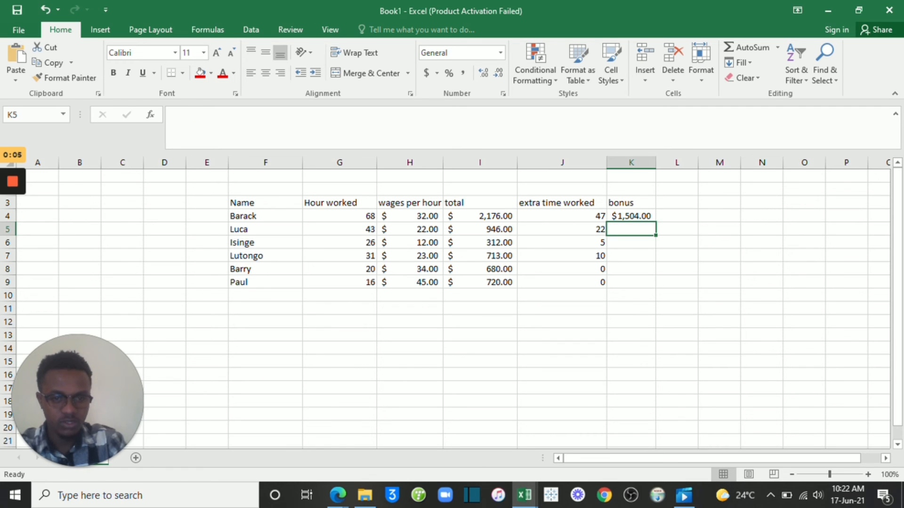
Step: Fill the bonus formula from K4 down to K9 and check the cell references in K8 and K9
left_click(631, 216)
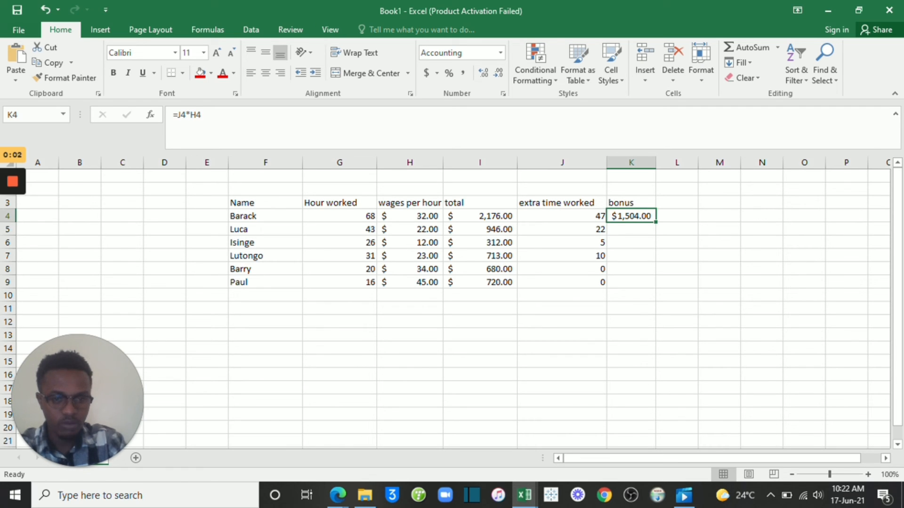
left_click_drag(655, 222, 655, 285)
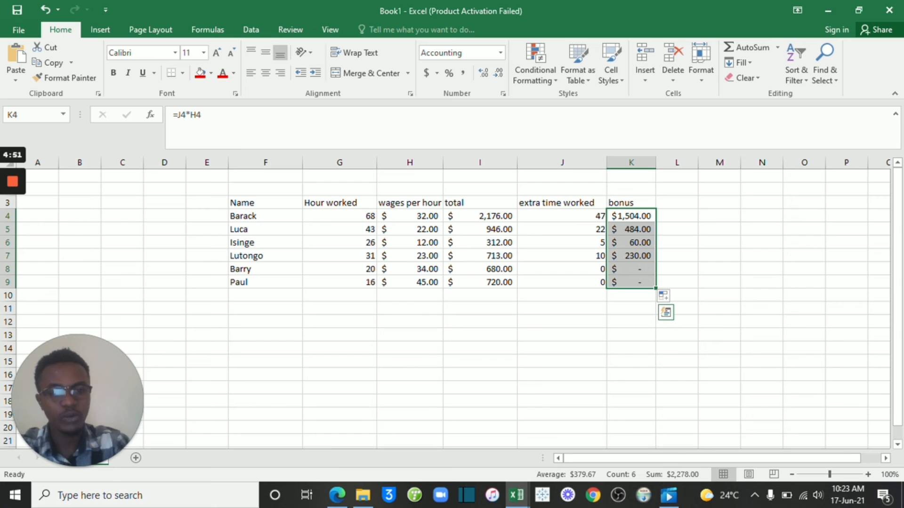
left_click(631, 269)
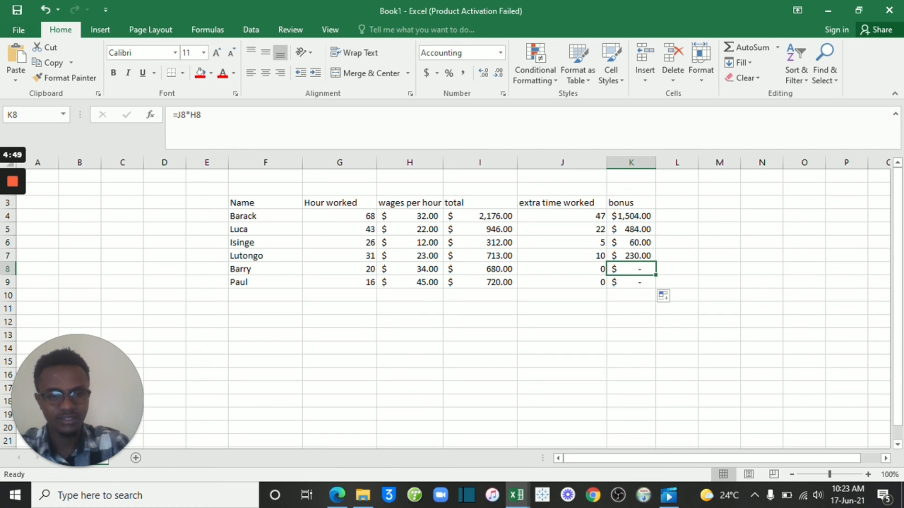
key("F2")
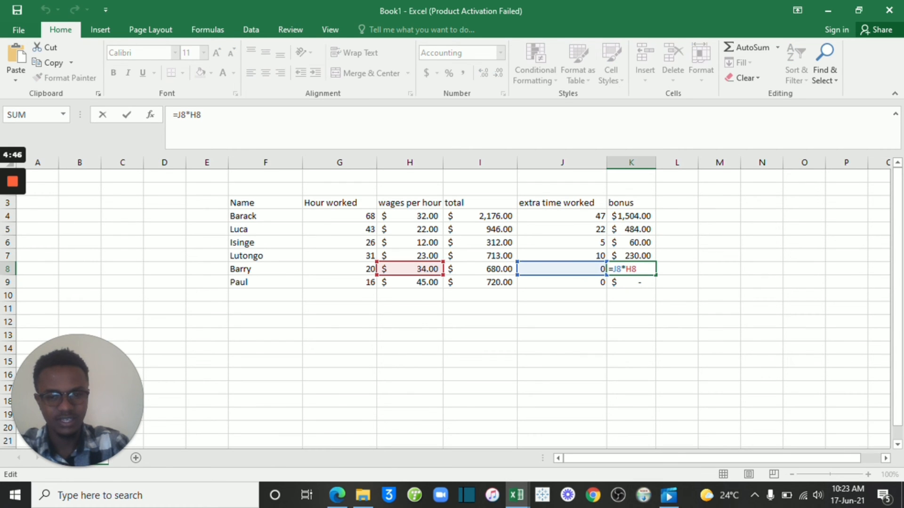
key("Return")
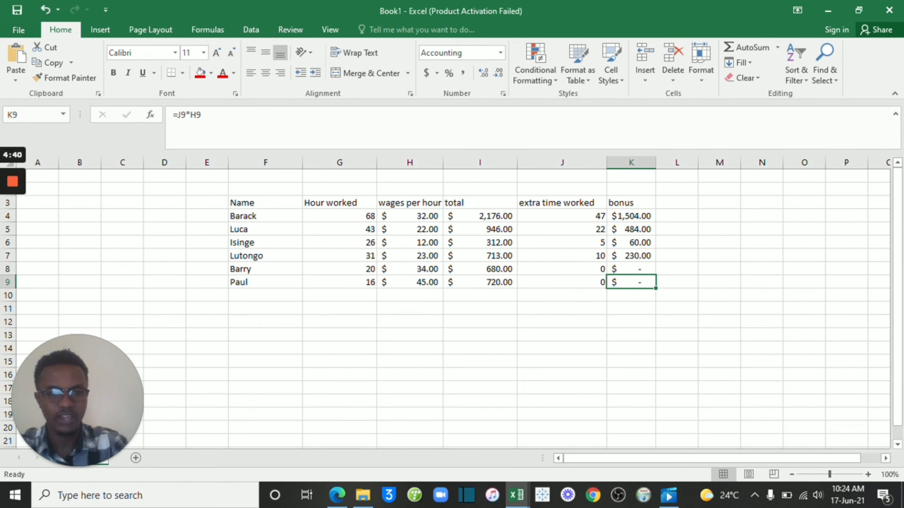
key("F2")
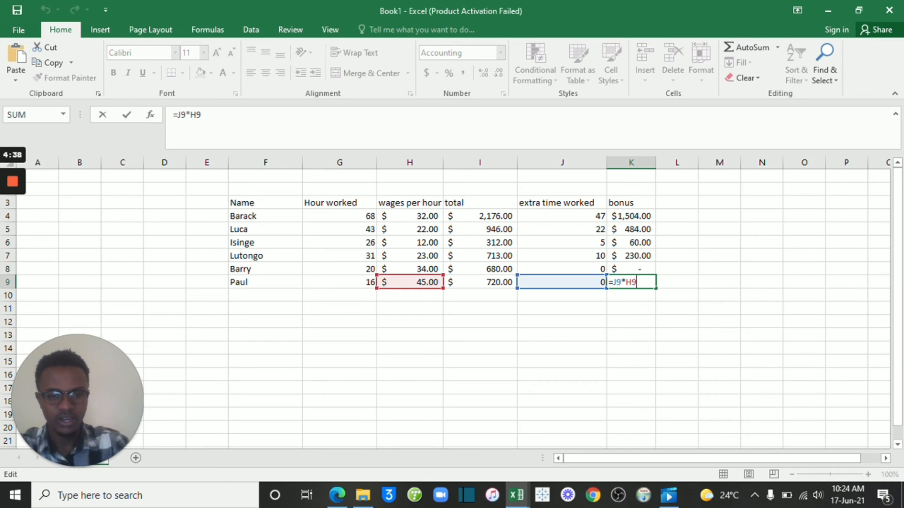
key("Return")
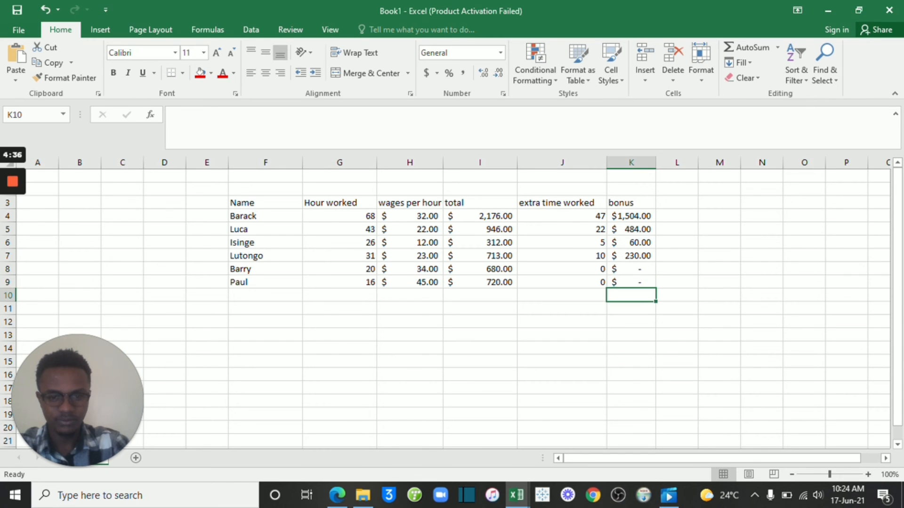
left_click(562, 282)
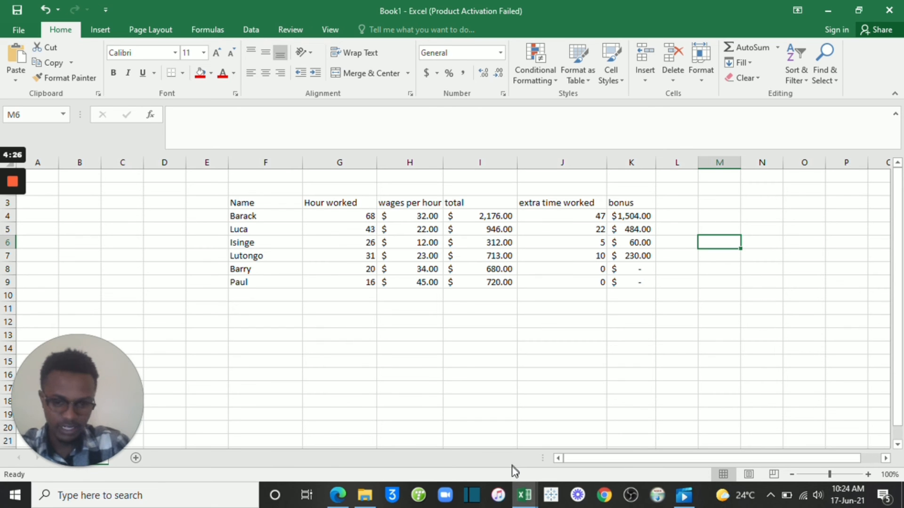
Step: Switch to the ADDY_Marketing Budget workbook and open its GRAPH sheet
mouse_move(522, 493)
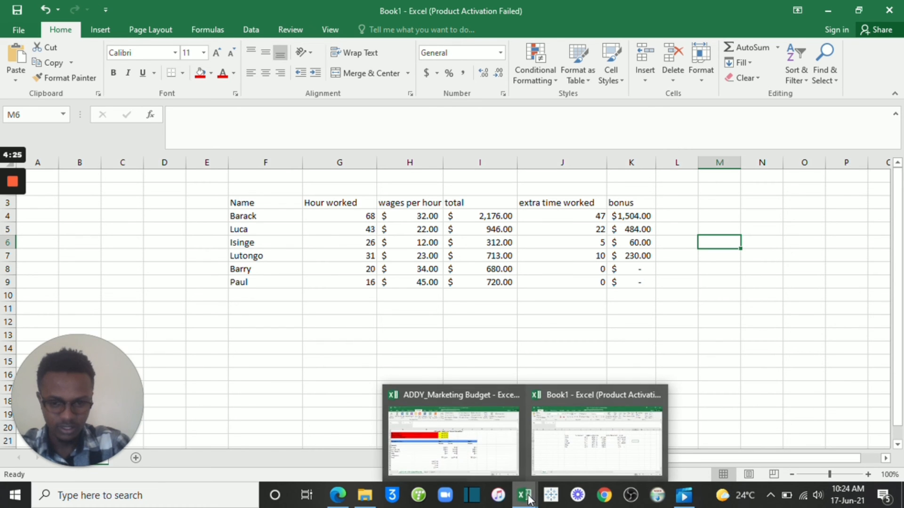
left_click(484, 454)
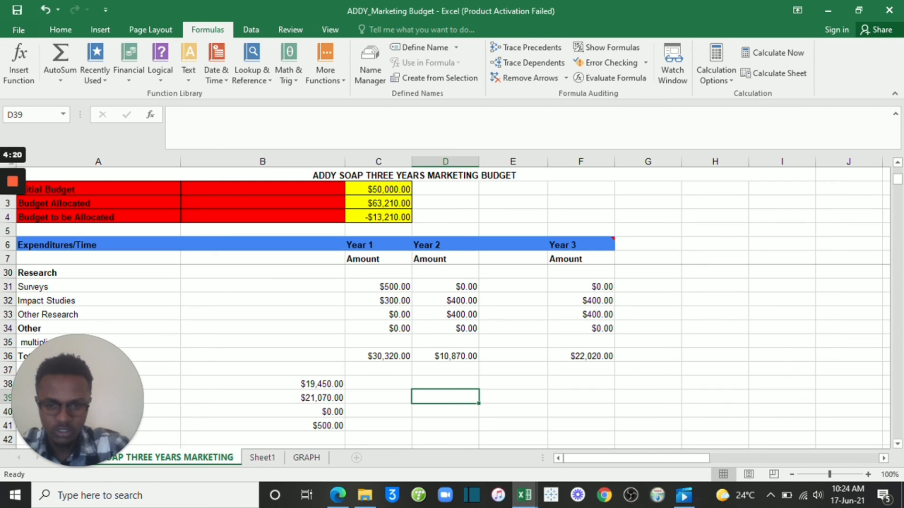
left_click(581, 397)
left_click(648, 397)
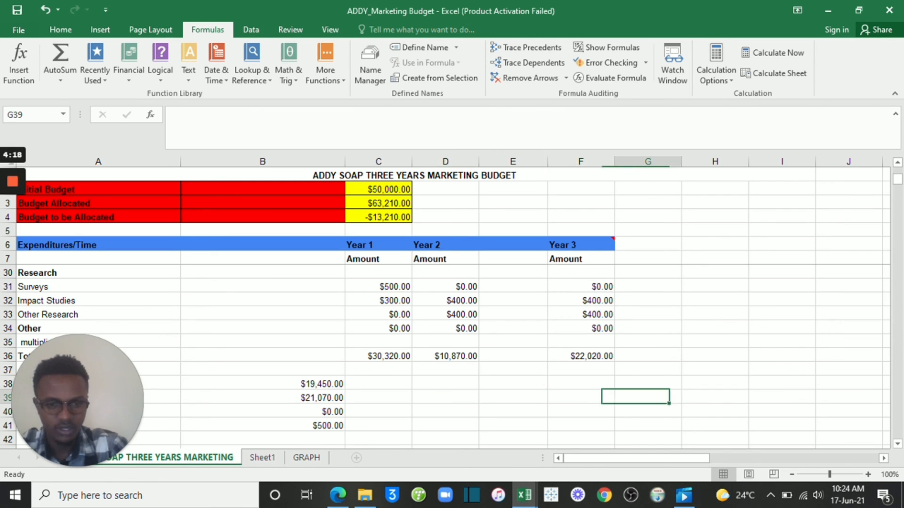
left_click(268, 459)
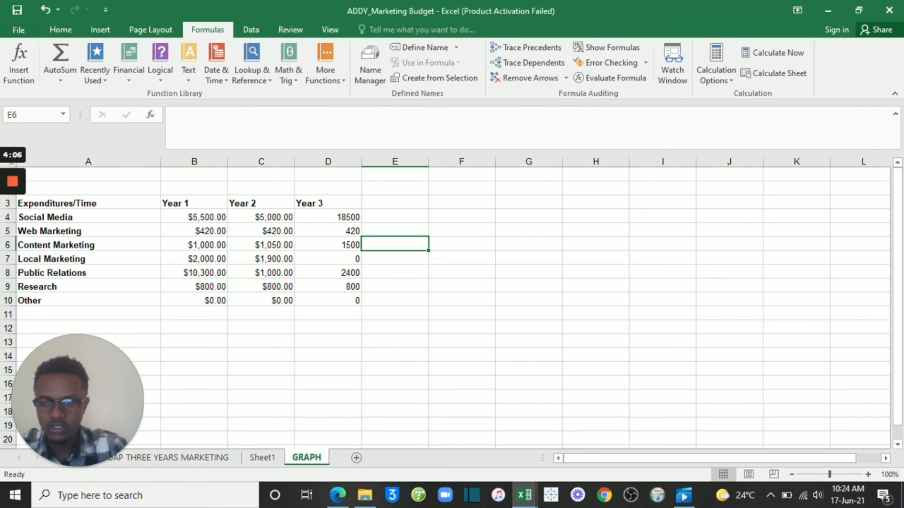
mouse_move(461, 272)
left_mouse_down()
mouse_move(194, 203)
mouse_move(261, 287)
mouse_move(461, 287)
left_mouse_up()
left_click(461, 286)
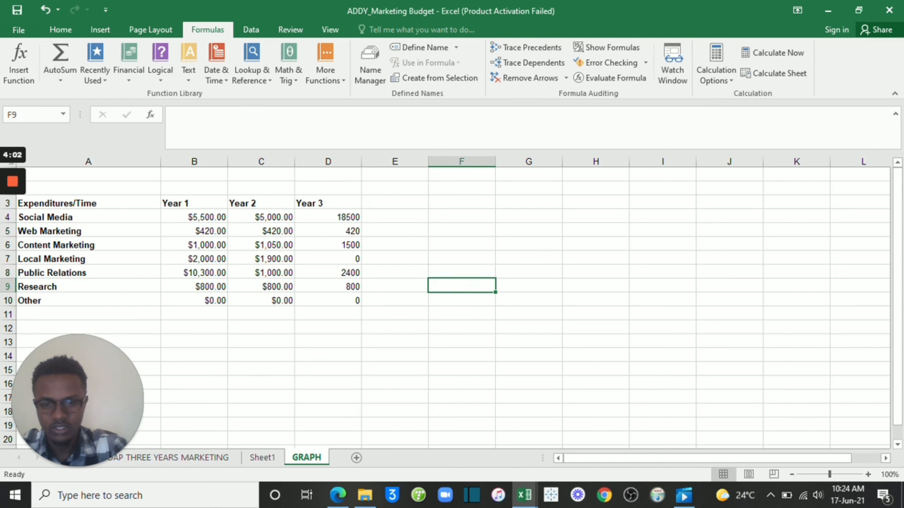
Step: Apply all borders to the expenditures table in A3:D10
left_click_drag(47, 202, 328, 300)
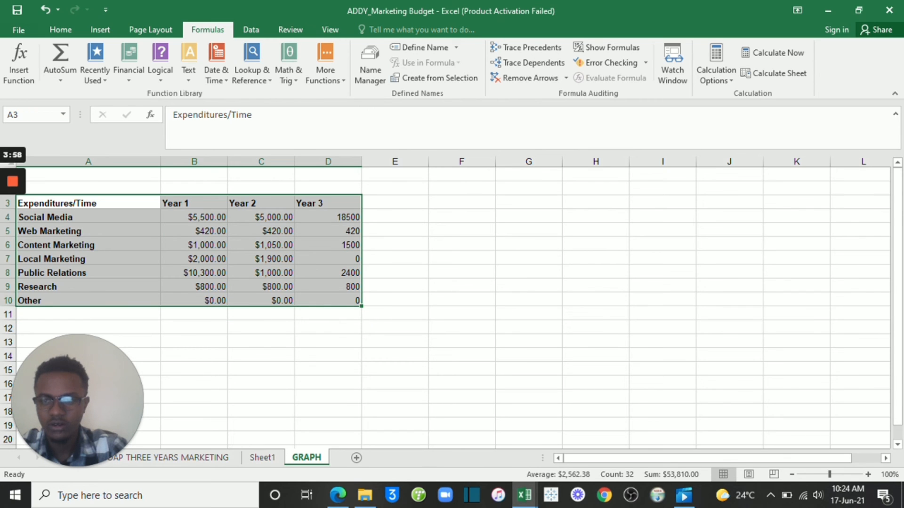
left_click(61, 31)
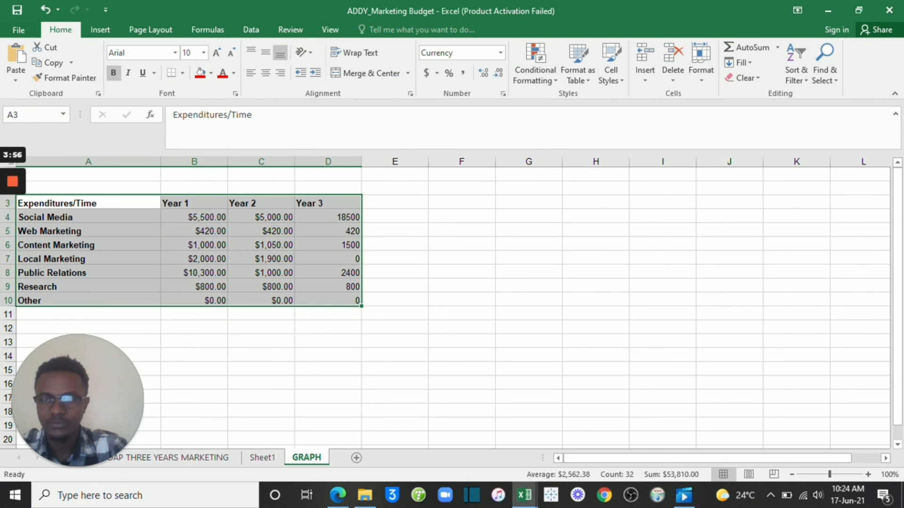
left_click(183, 74)
left_click(216, 187)
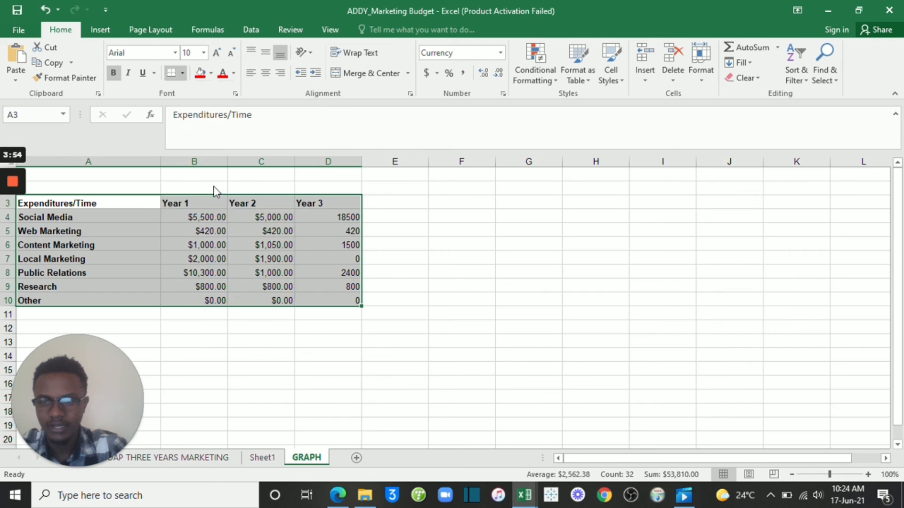
left_click(328, 382)
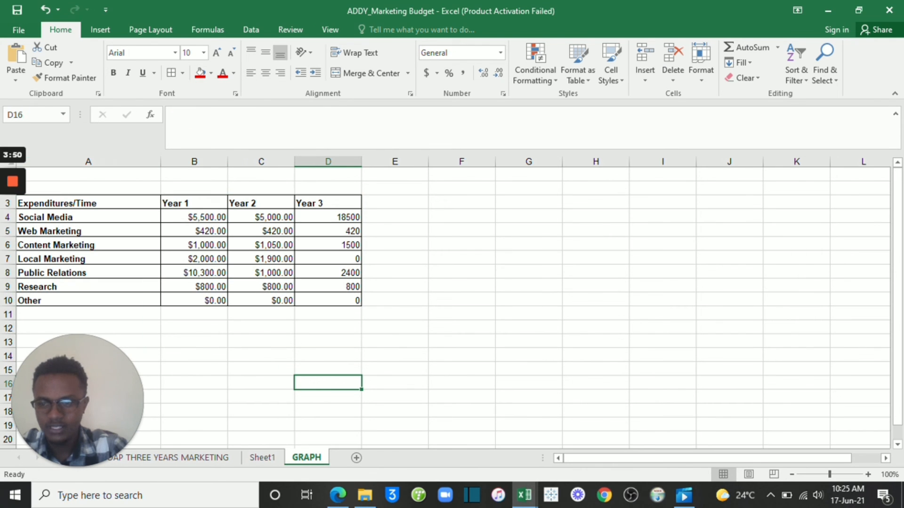
Step: Fill the table's header row A3:D3 with the red theme color
left_click_drag(88, 204, 328, 203)
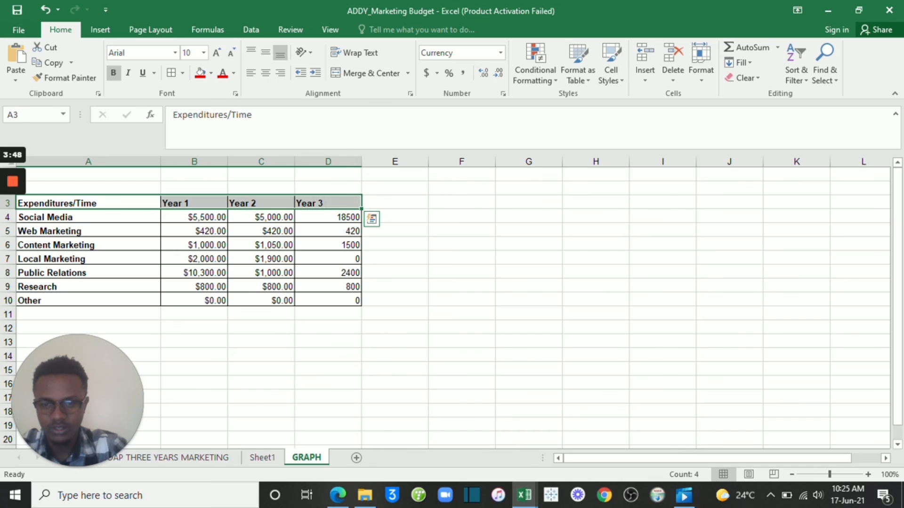
left_click(461, 285)
left_click_drag(89, 203, 328, 203)
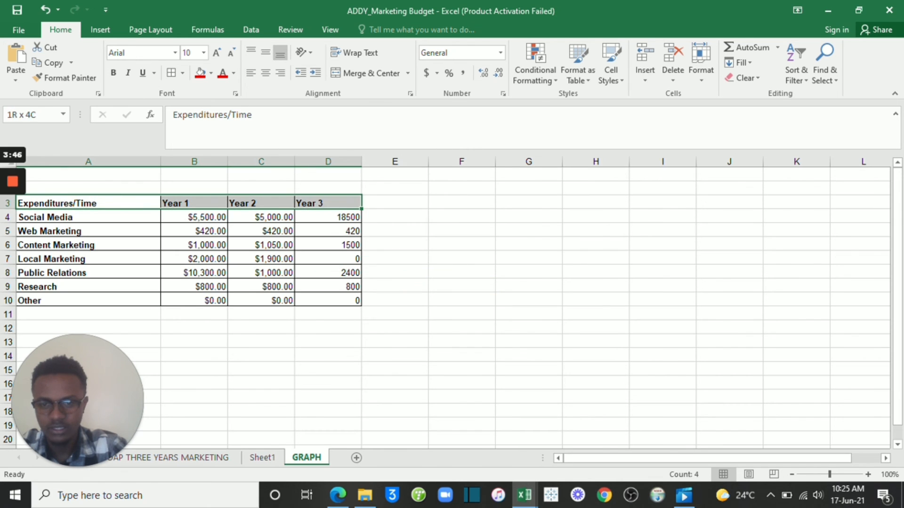
left_click(211, 72)
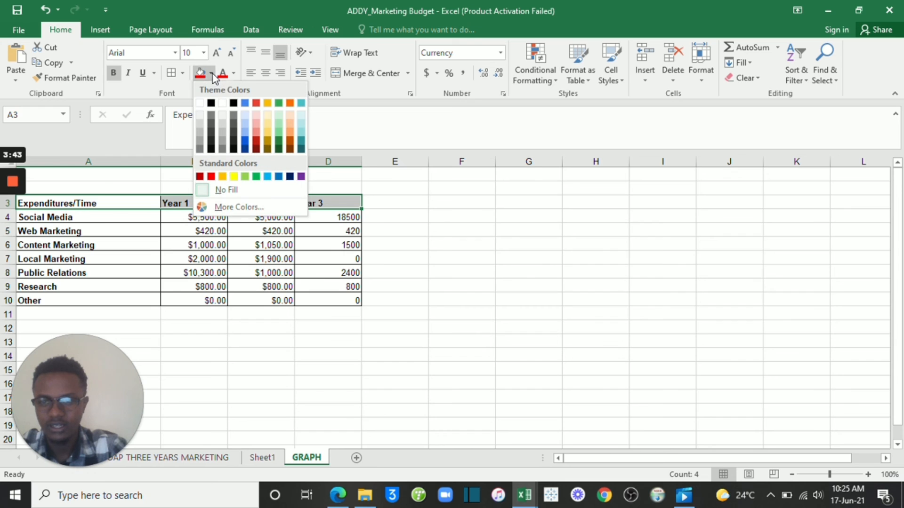
left_click(256, 102)
Step: Fill the expenditure category cells A4:A10 with standard yellow
left_click_drag(89, 217, 88, 300)
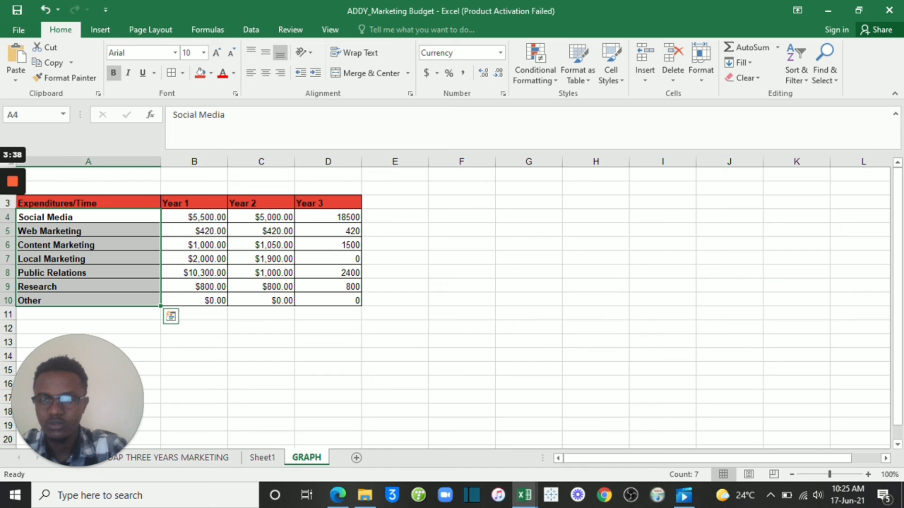
left_click(211, 73)
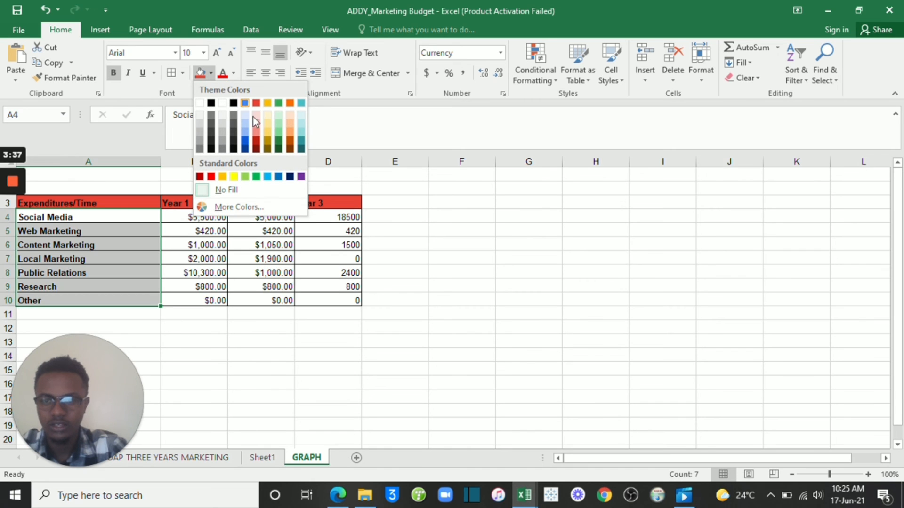
left_click(233, 176)
left_click(394, 410)
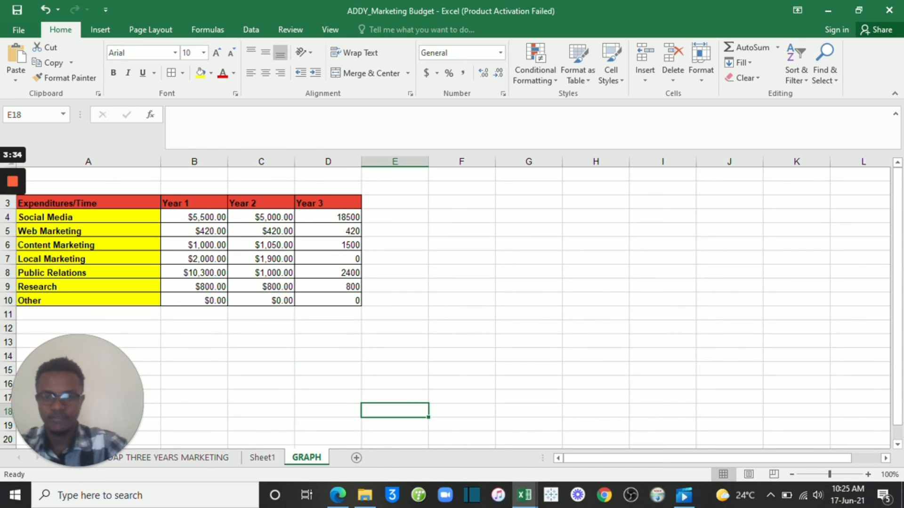
left_click(595, 313)
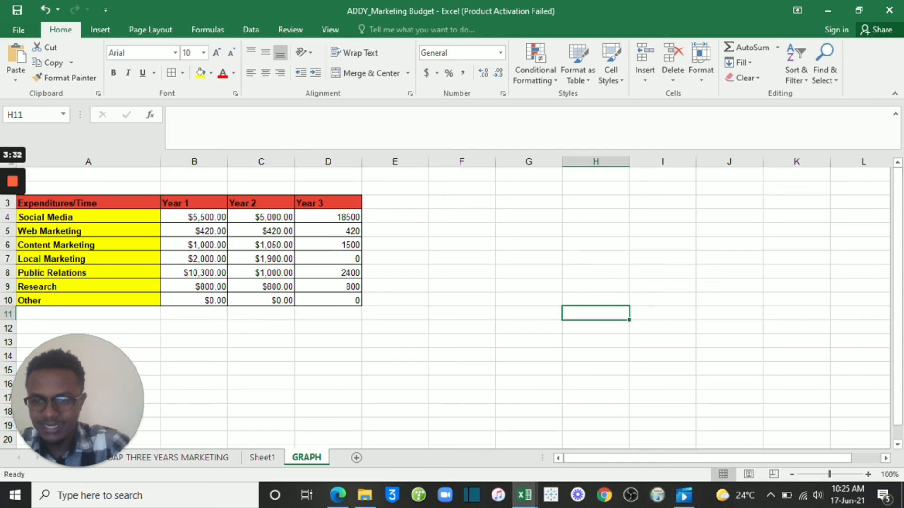
Step: Insert a clustered column chart from the expenditures table A3:D10 and move it clear of the data, over columns F to J
left_click_drag(70, 203, 328, 300)
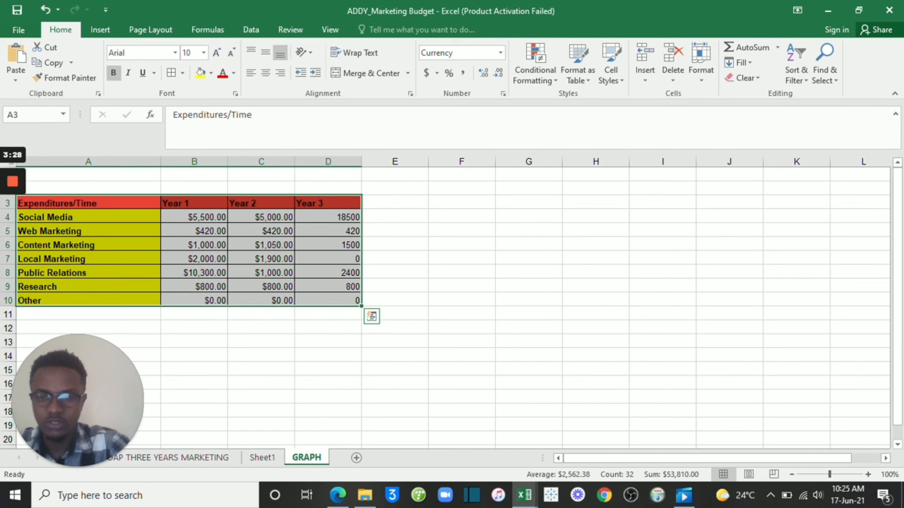
left_click(105, 33)
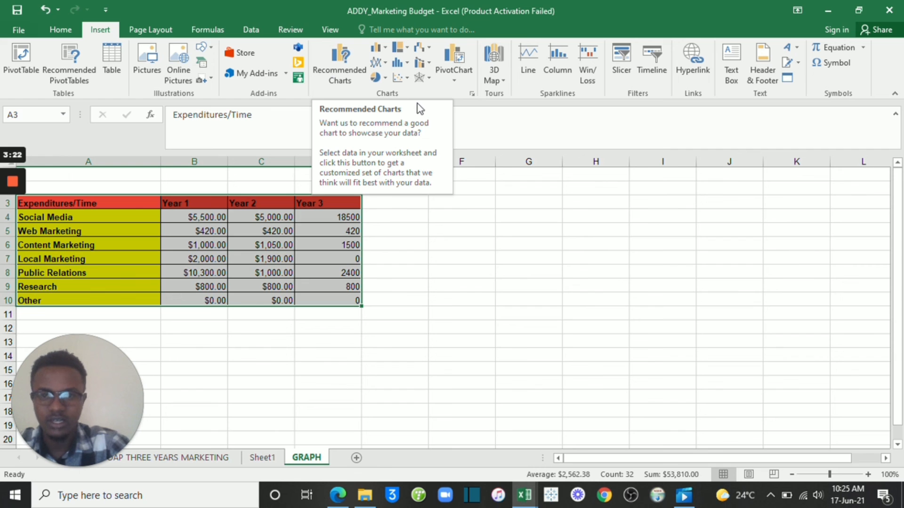
left_click(341, 69)
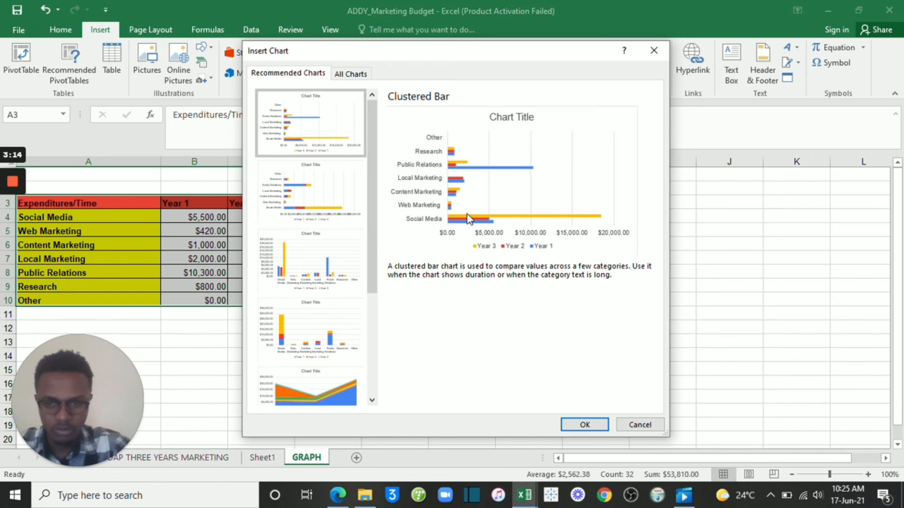
left_click(305, 276)
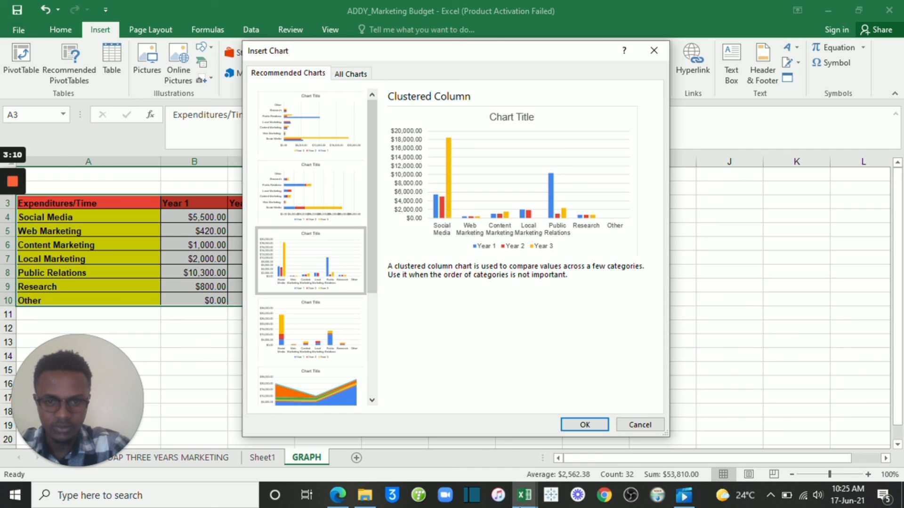
left_click(584, 425)
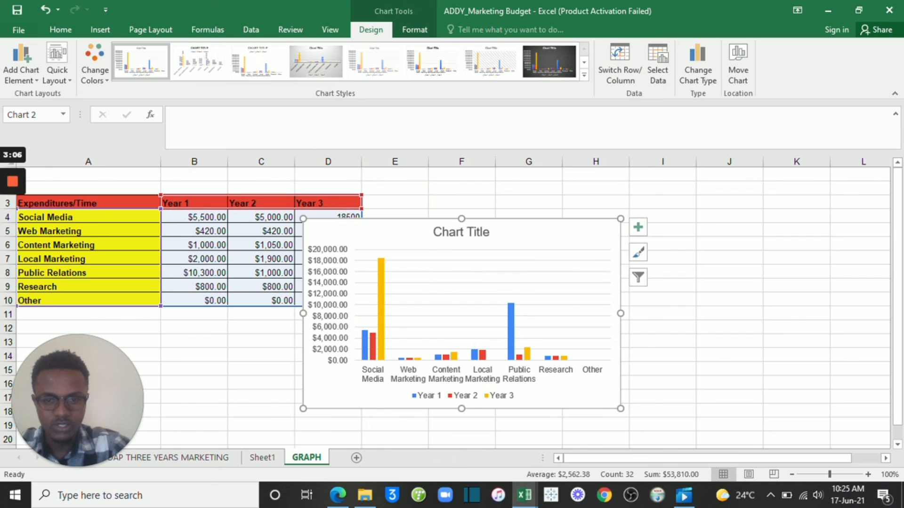
left_click_drag(565, 391, 716, 381)
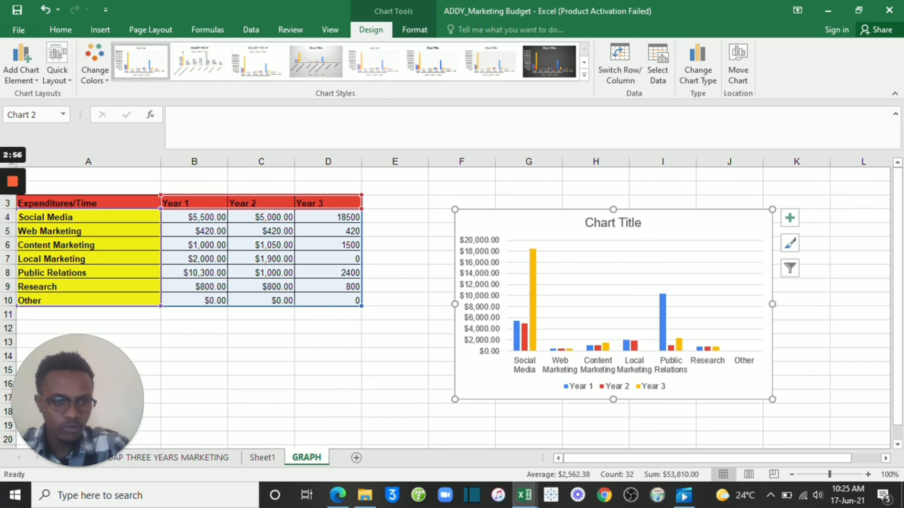
Step: Add axis titles to both axes of the marketing budget chart
left_click(790, 218)
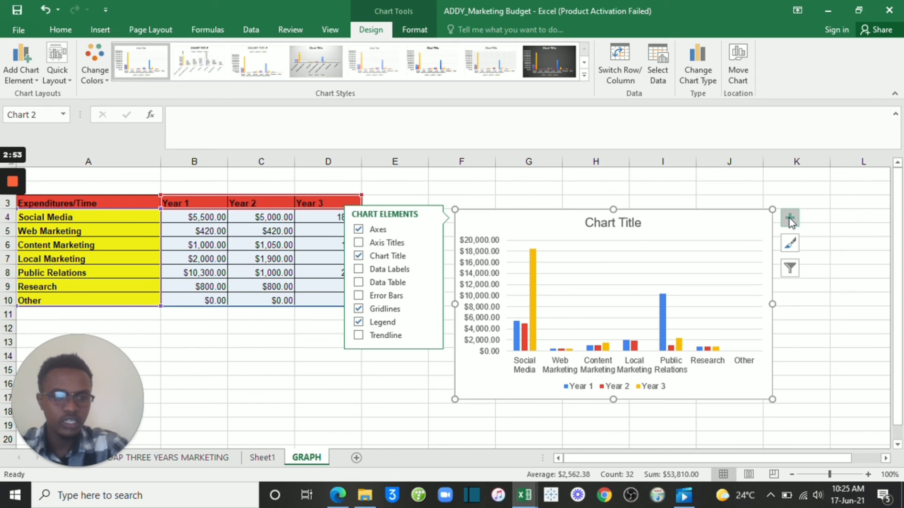
left_click(358, 242)
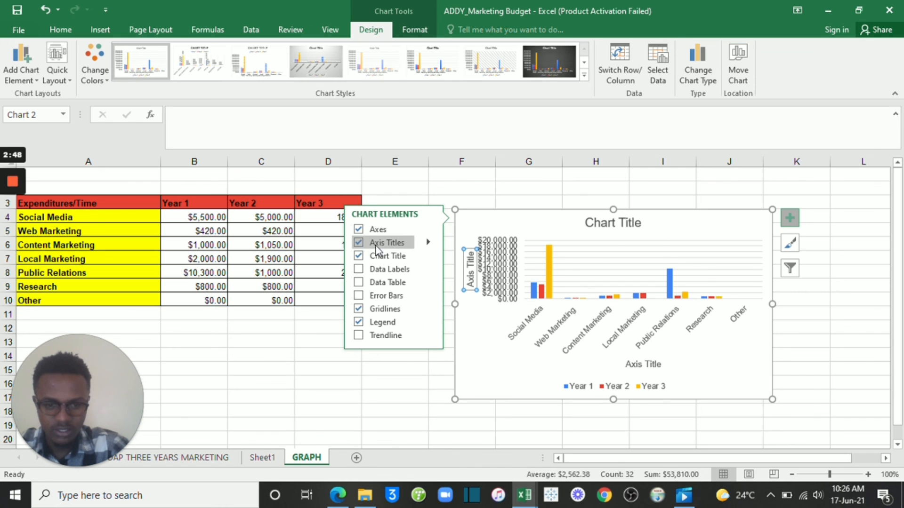
left_click(643, 364)
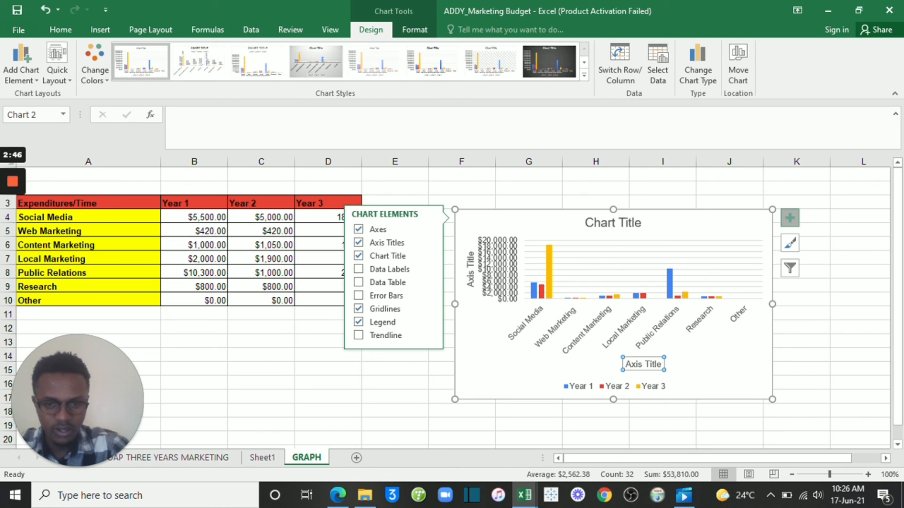
Step: Replace the chart's title with "ADDY MARKETING BUDGET"
left_click(612, 222)
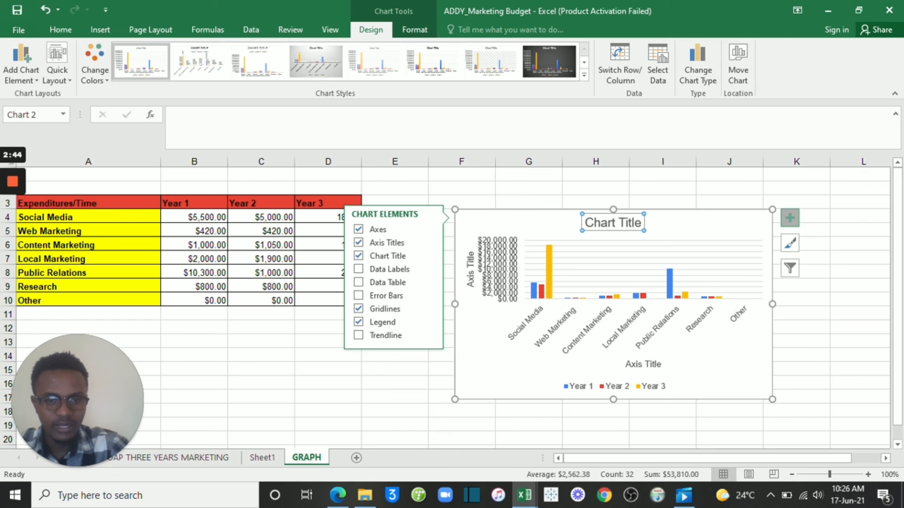
double_click(613, 223)
left_click_drag(585, 223, 641, 224)
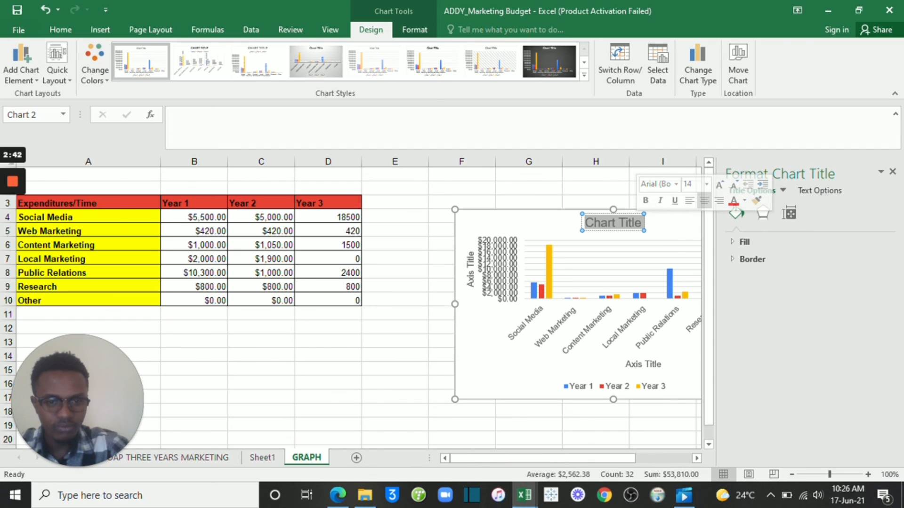
key("Delete")
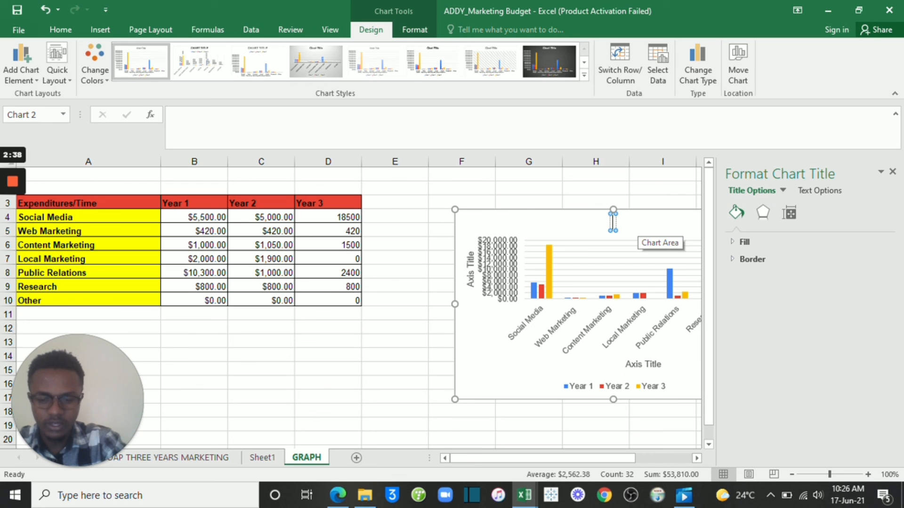
type("ADD")
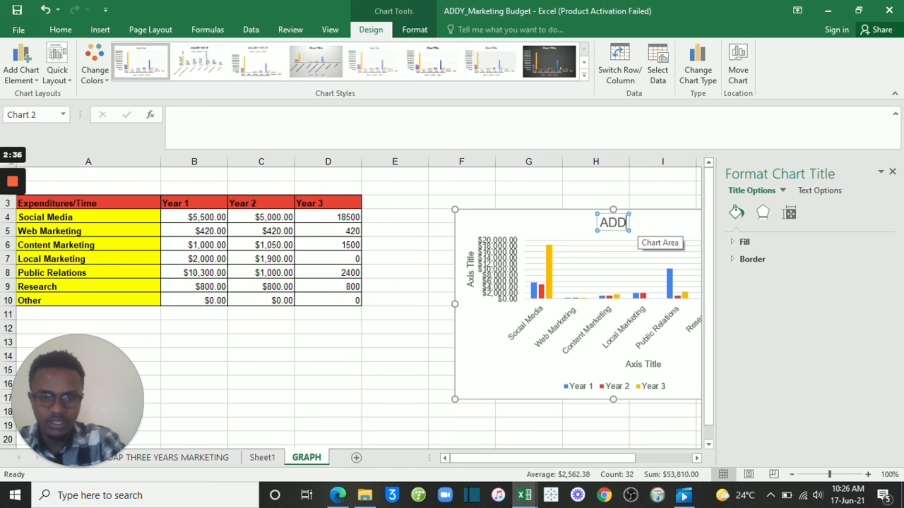
type("Y MAR")
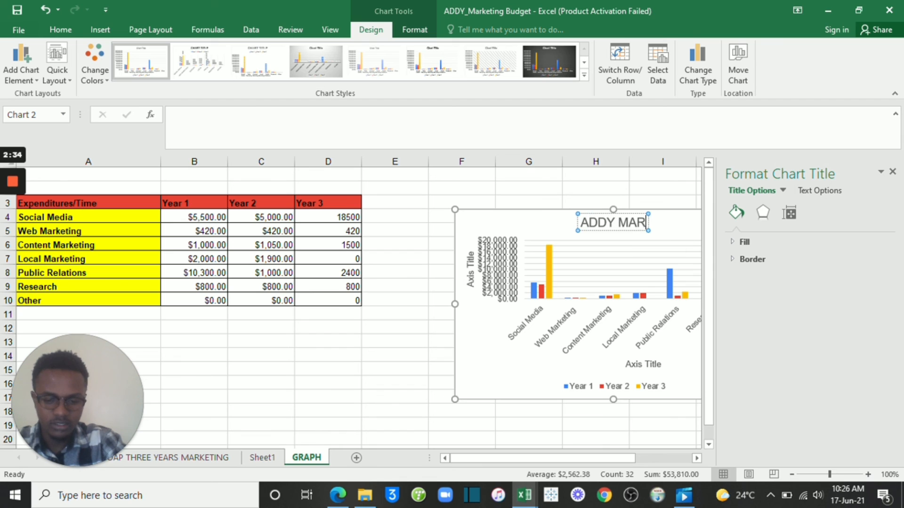
key("BackSpace")
type("RKETI")
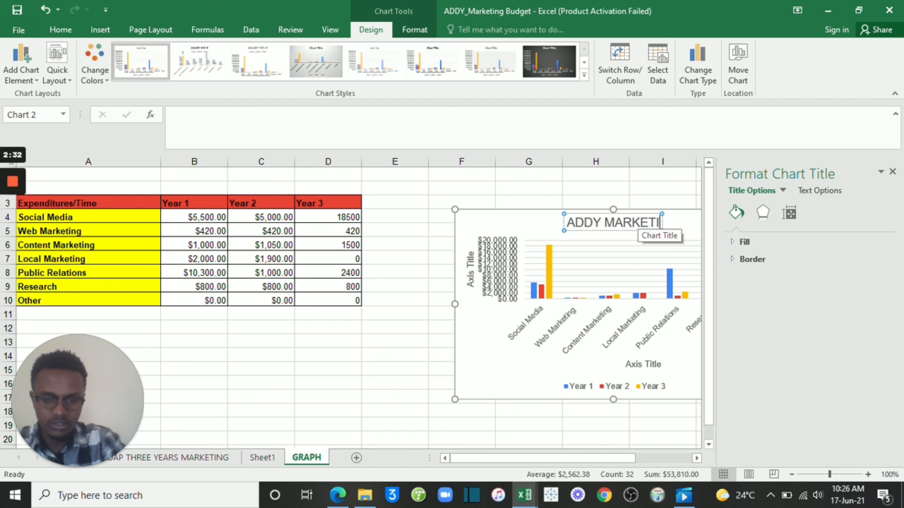
type("NG BUDGET")
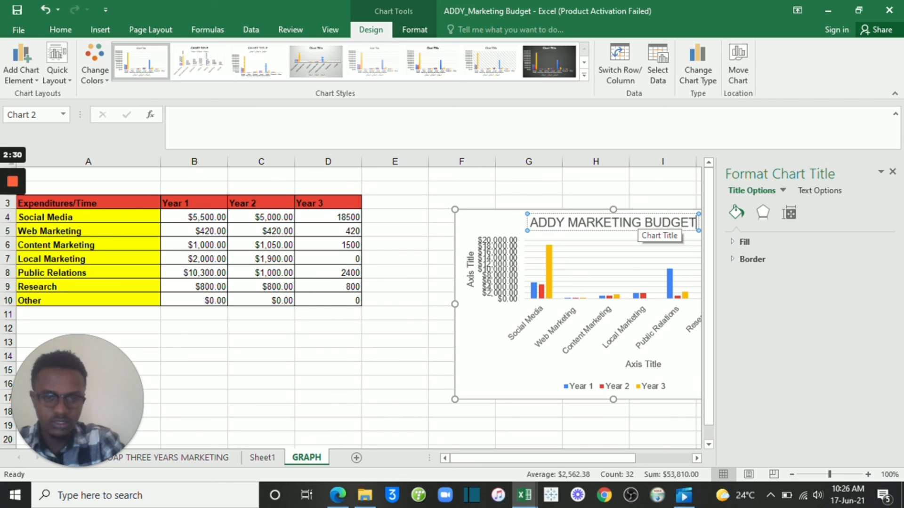
key("Return")
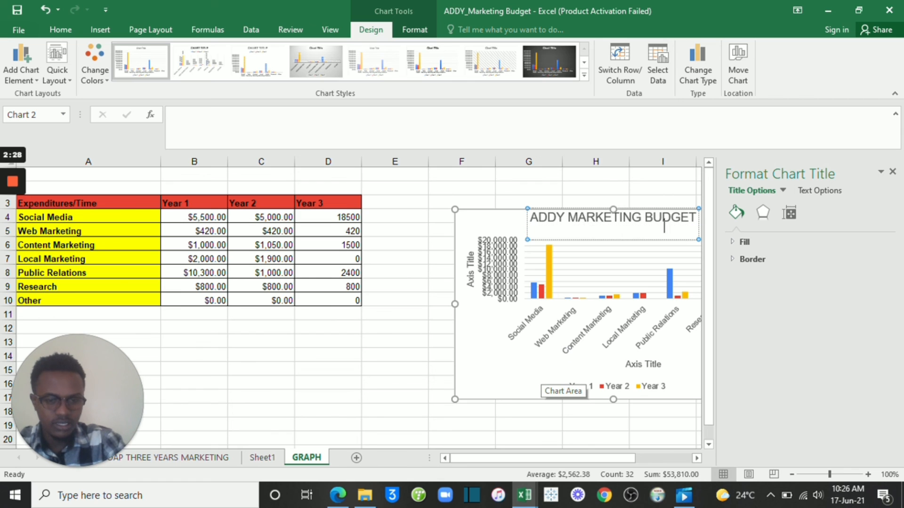
left_click(526, 346)
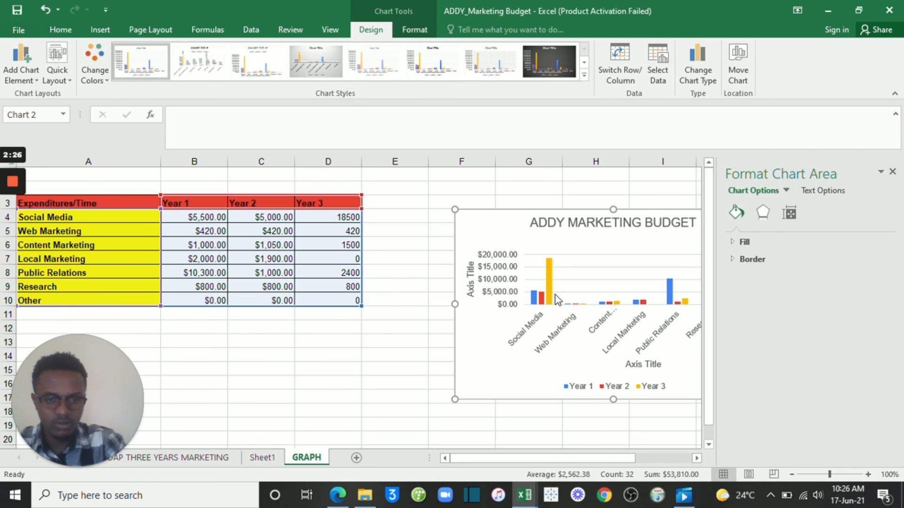
left_click(893, 170)
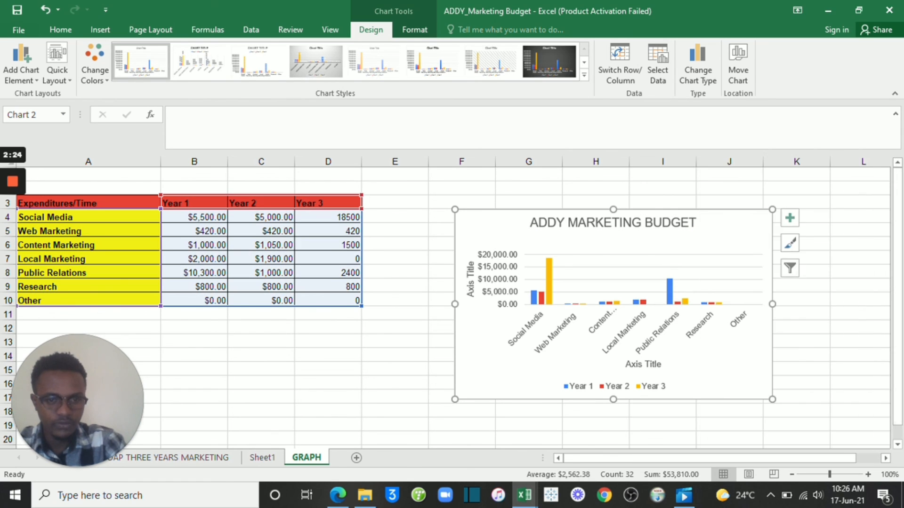
Step: Change the chart's horizontal axis title to "expenditures"
double_click(643, 363)
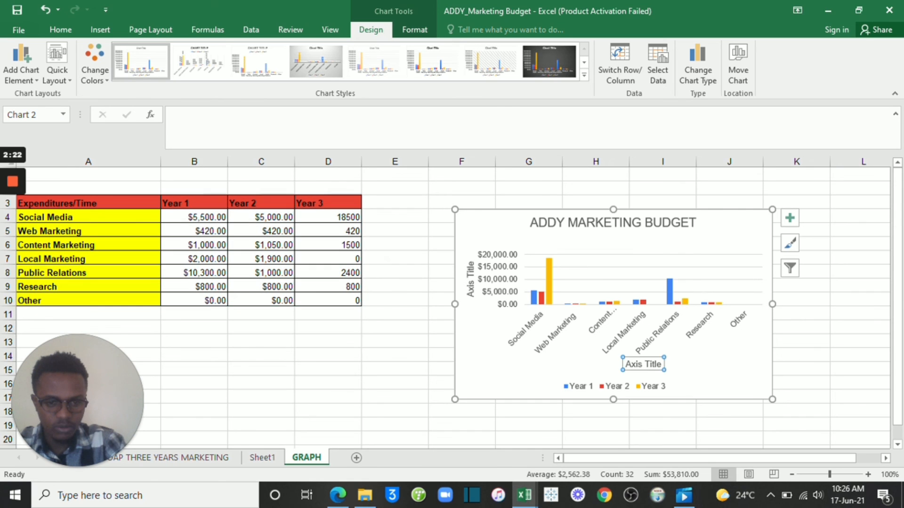
double_click(659, 365)
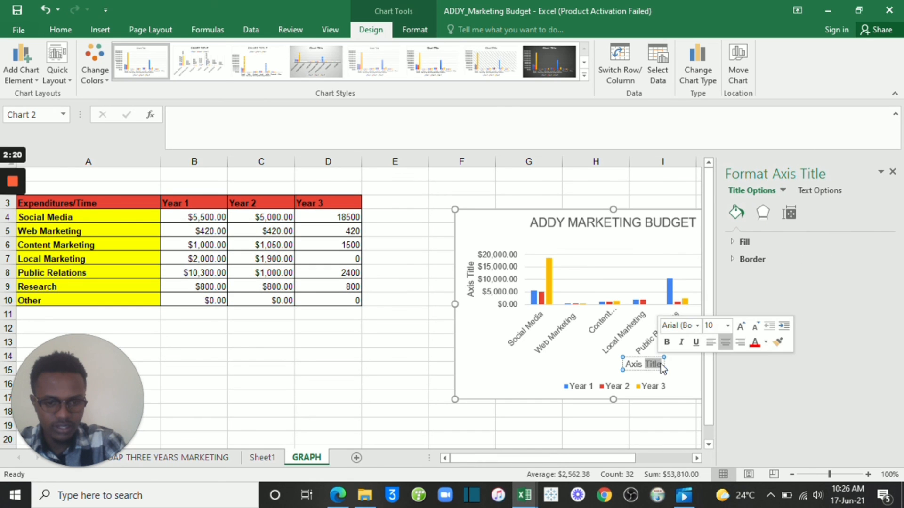
key("BackSpace")
key("BackSpace")
key("BackSpace")
key("BackSpace")
key("BackSpace")
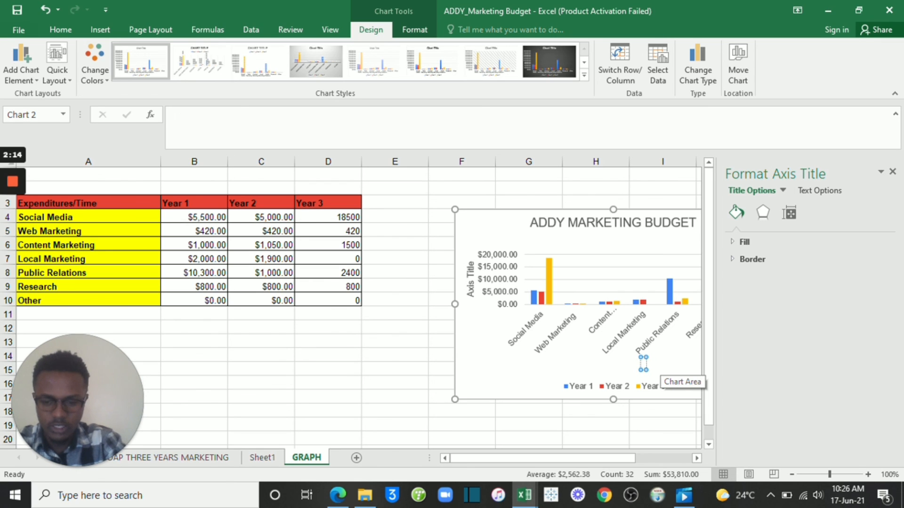
type("eXP")
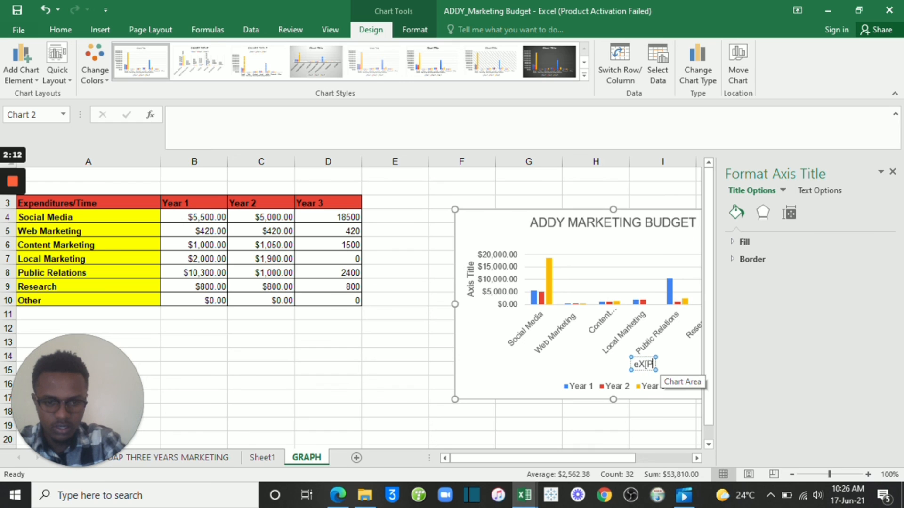
key("BackSpace")
key("BackSpace")
key("BackSpace")
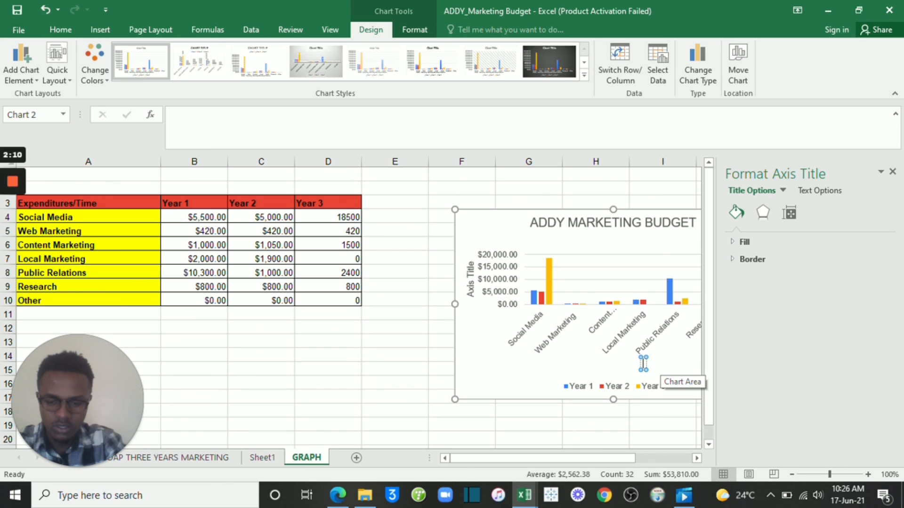
type("expenditu")
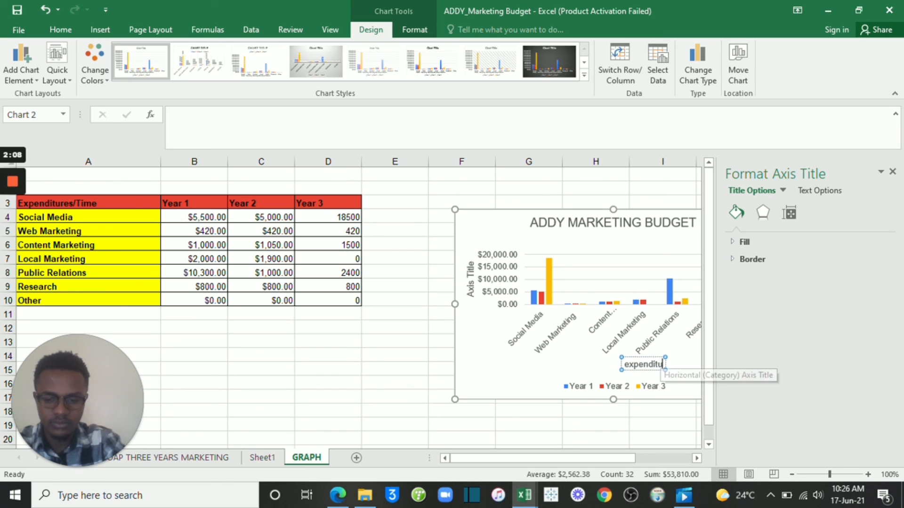
type("res")
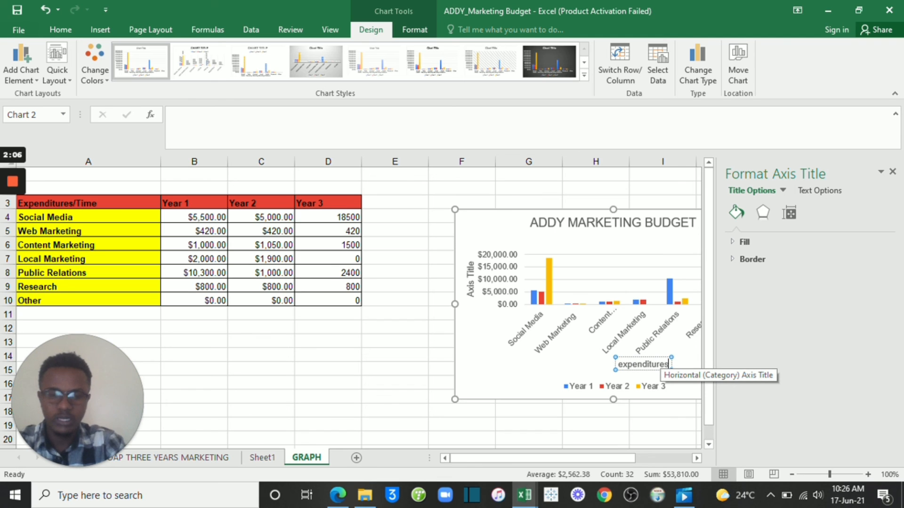
left_click(553, 369)
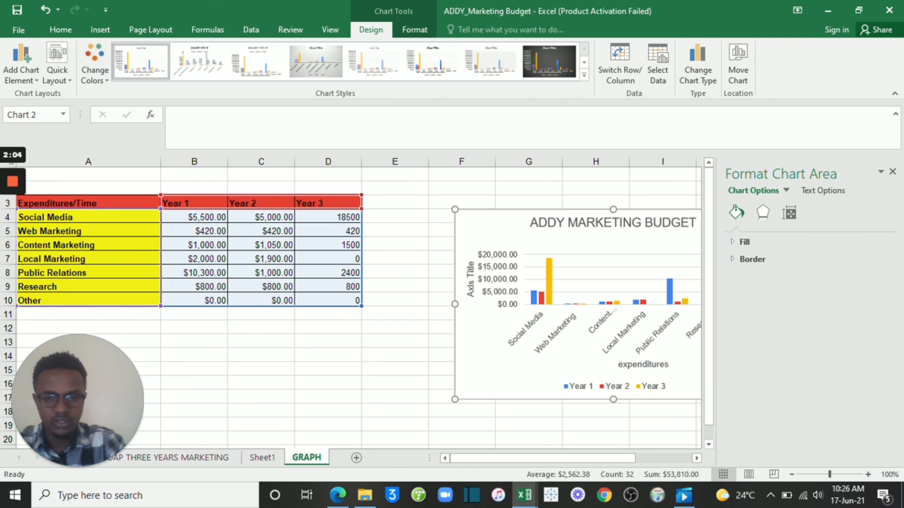
Step: Change the chart's vertical axis title to "amount" and close the formatting pane, leaving the chart selected
left_click(470, 286)
double_click(471, 286)
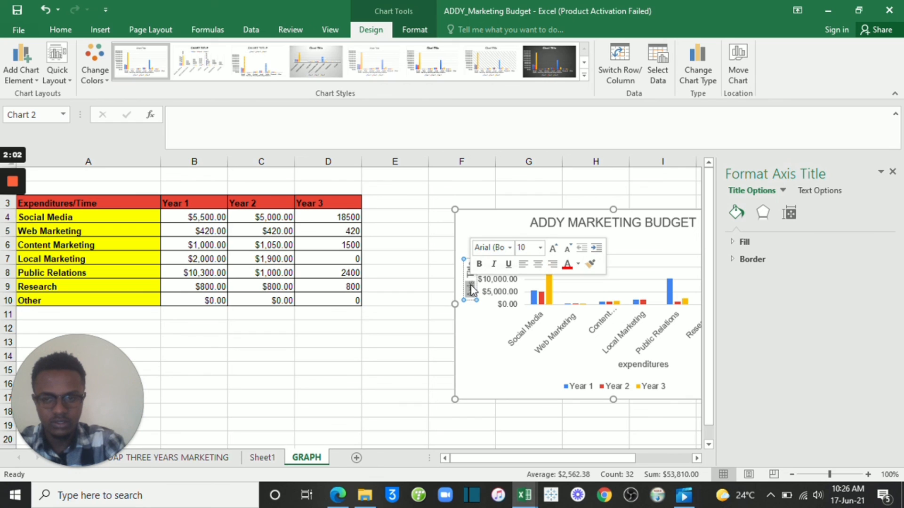
left_click(471, 286)
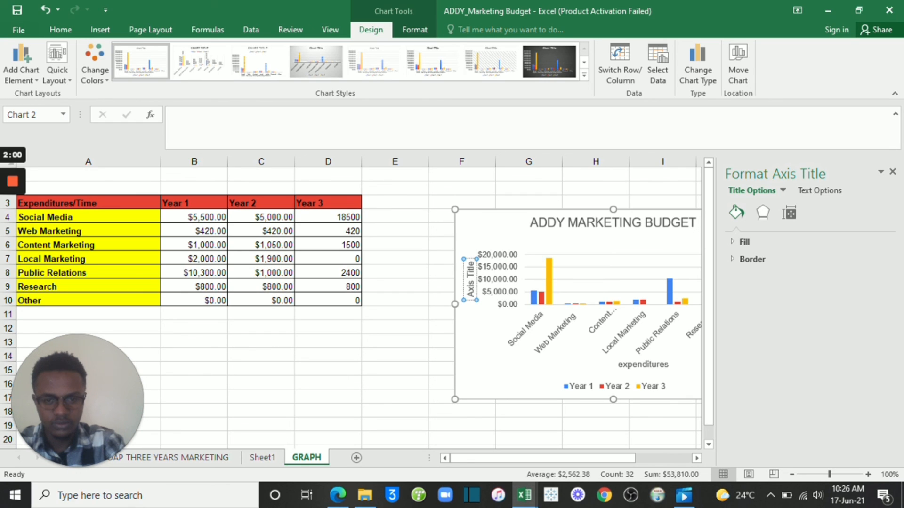
key("BackSpace")
key("BackSpace")
key("BackSpace")
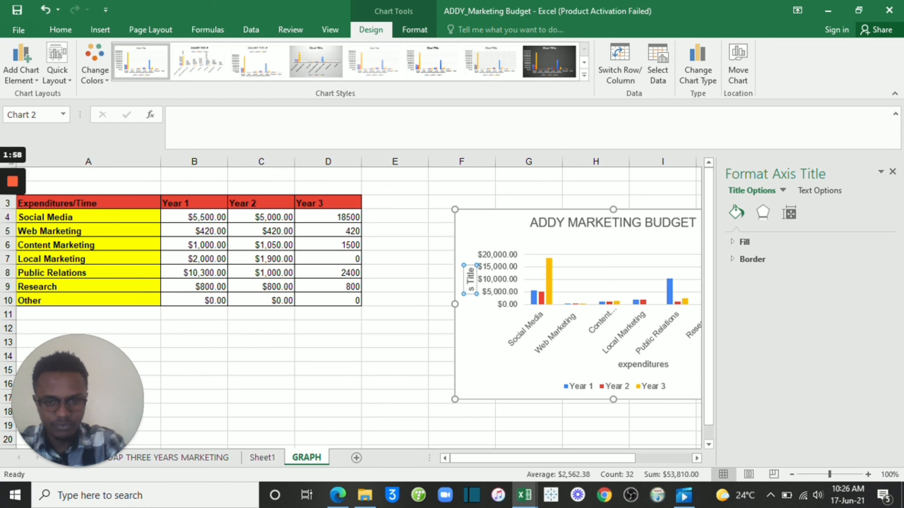
key("Delete")
key("Delete")
key("Delete")
key("Delete")
key("Delete")
key("Delete")
key("Delete")
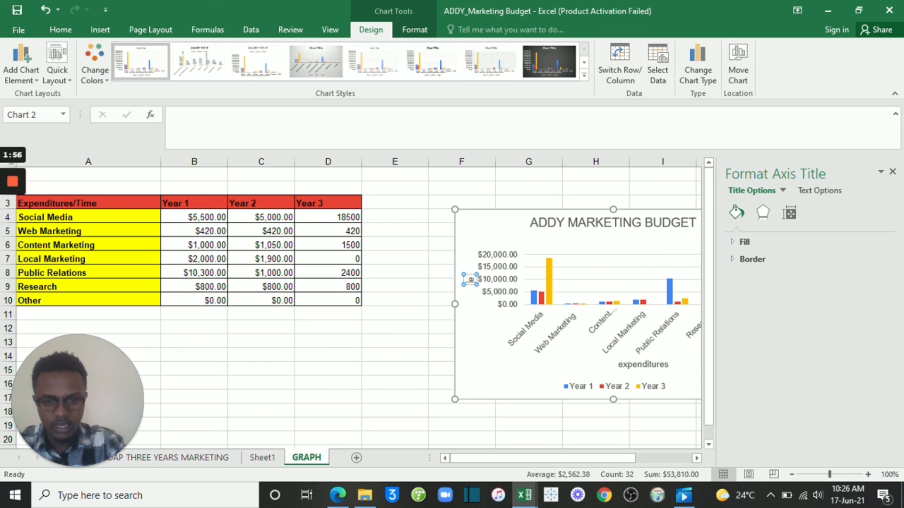
type("amou")
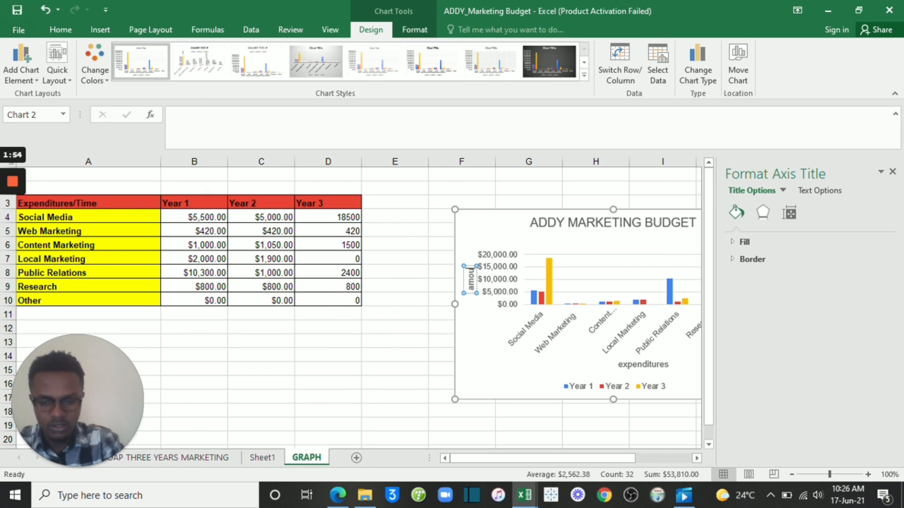
type("nt")
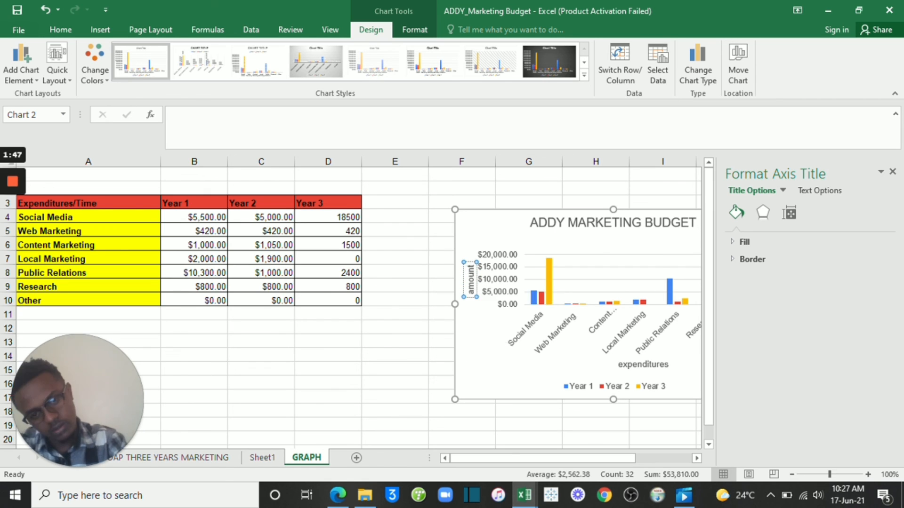
left_click(495, 237)
left_click(529, 202)
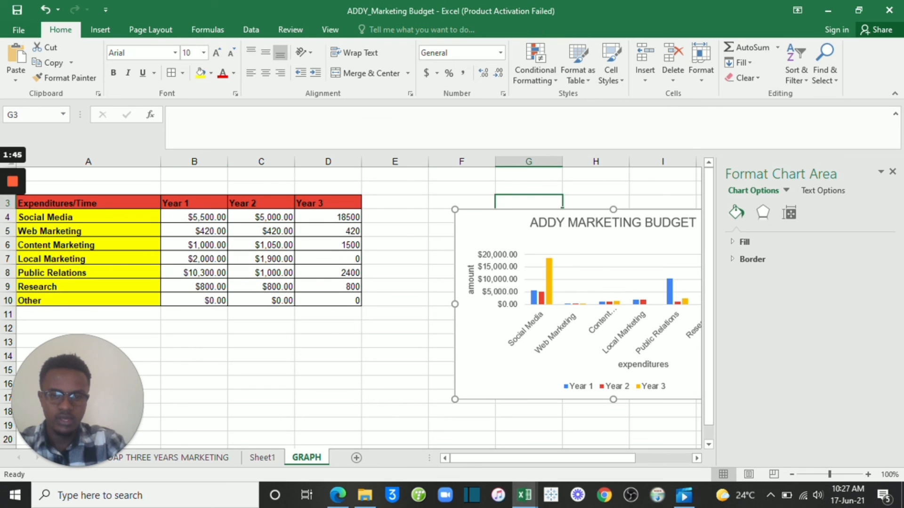
left_click(892, 173)
left_click(766, 221)
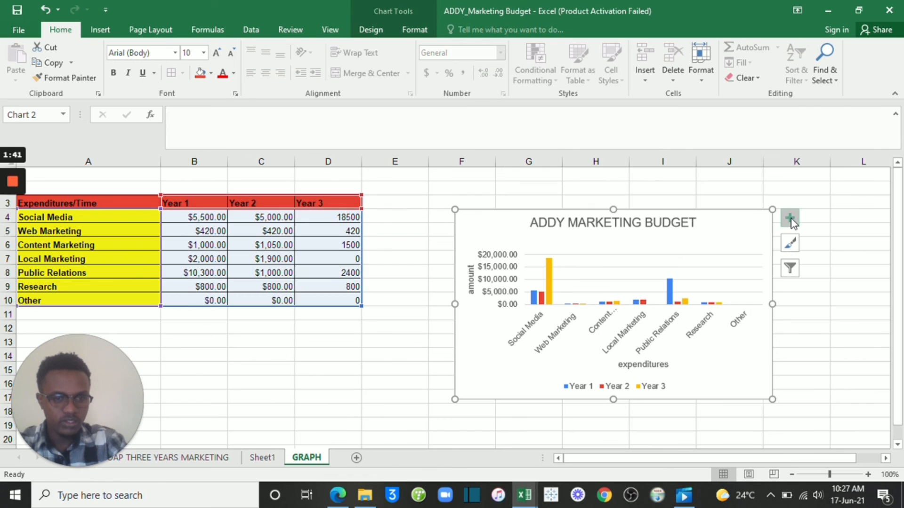
left_click(791, 218)
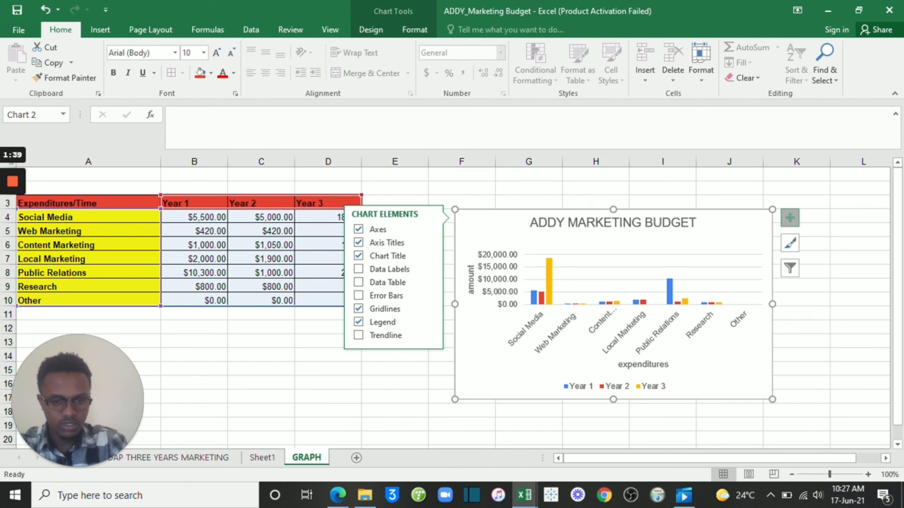
left_click(663, 425)
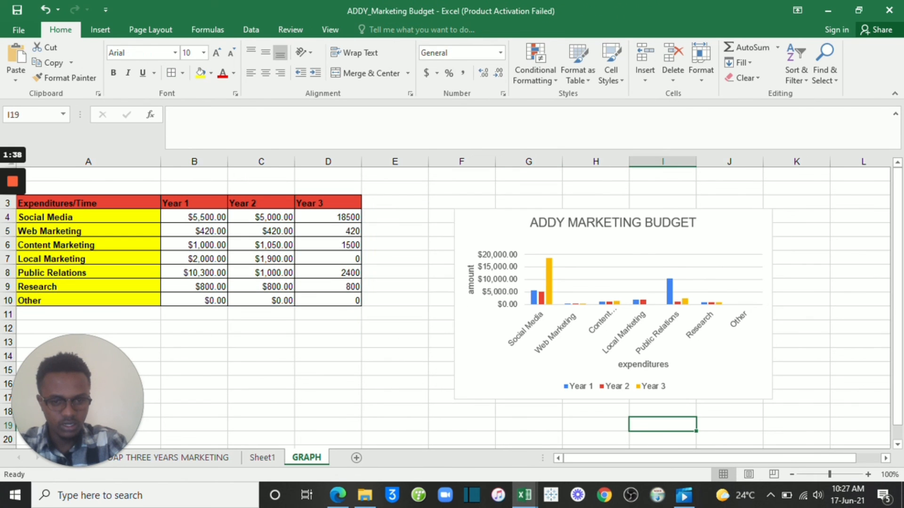
Step: Enlarge the marketing budget chart from its lower-left corner, extending it into column E and down to about row 31
left_click(494, 252)
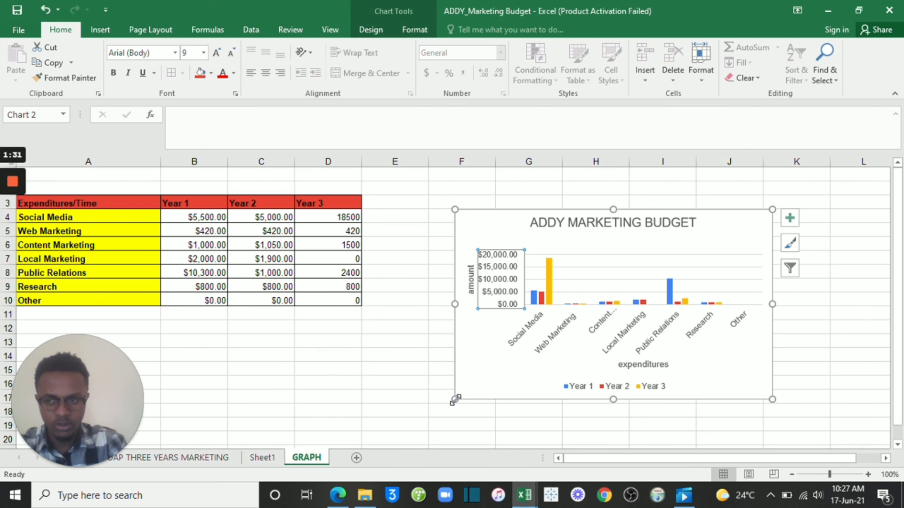
left_click_drag(455, 400, 388, 443)
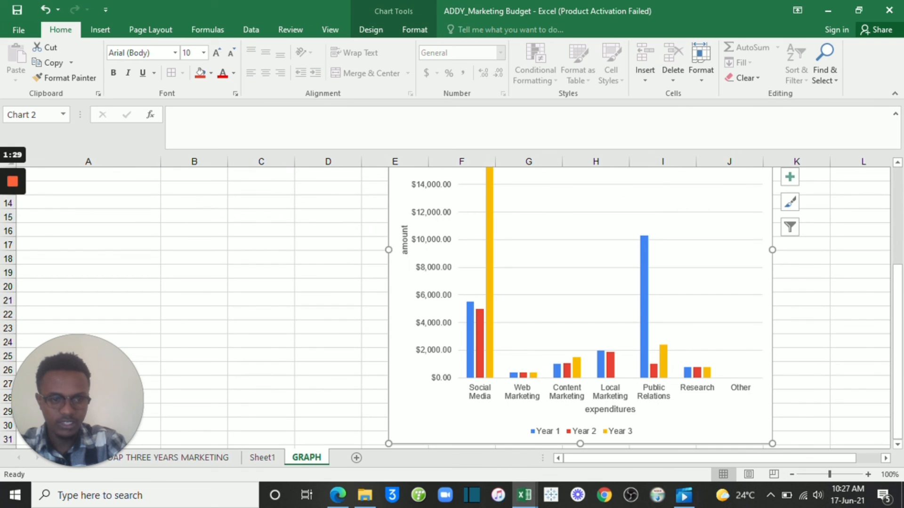
Step: Move the enlarged chart up and right so it starts in column F, and shorten it by lowering its top edge to row 5
left_click_drag(897, 301, 900, 250)
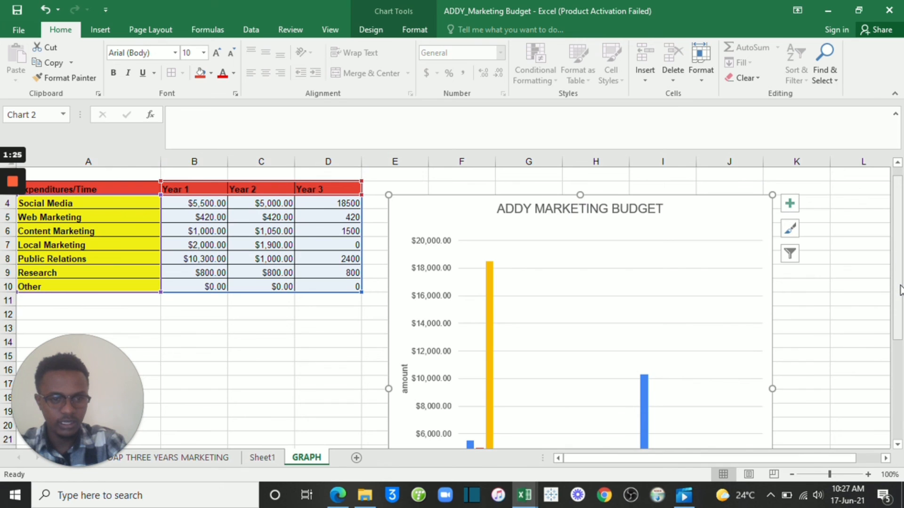
left_click_drag(900, 289, 897, 266)
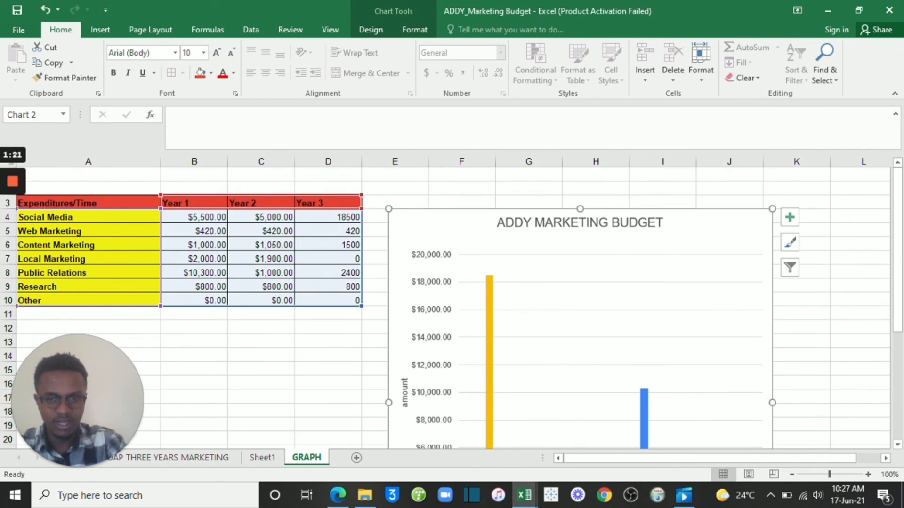
left_click_drag(390, 209, 436, 187)
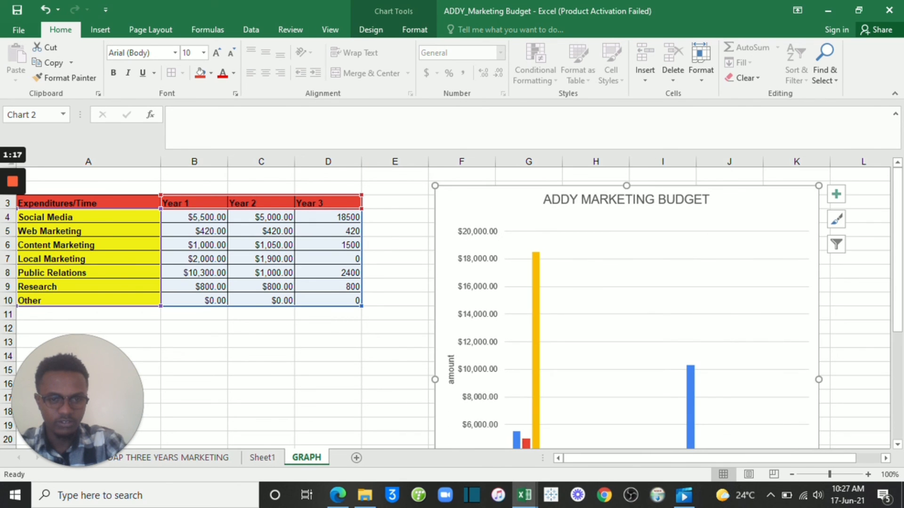
left_click_drag(626, 186, 628, 233)
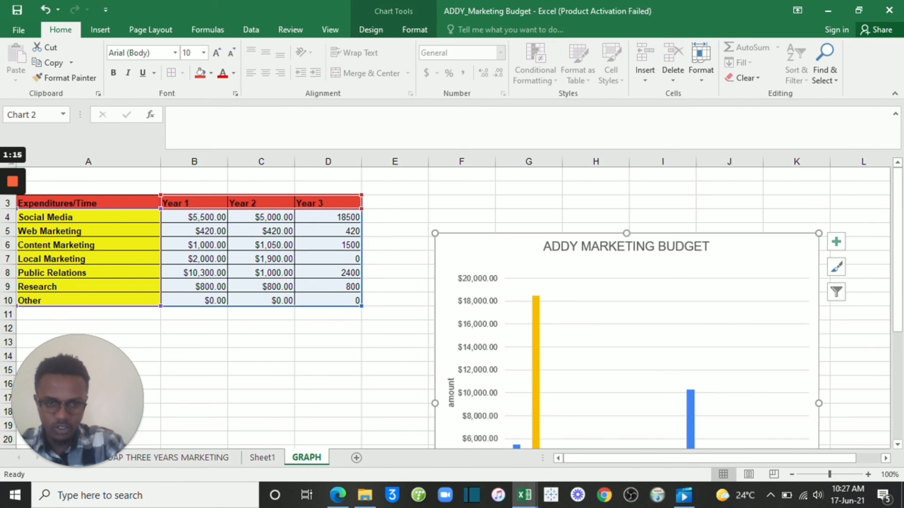
left_click(627, 242)
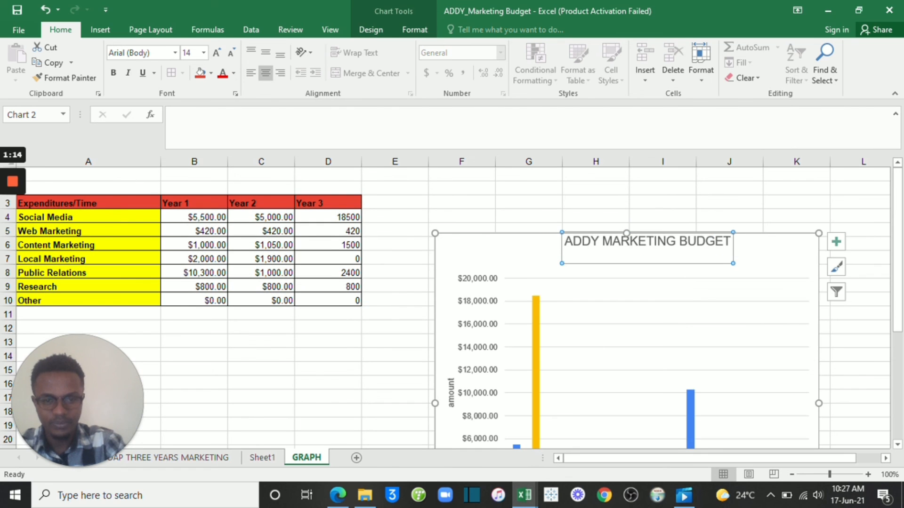